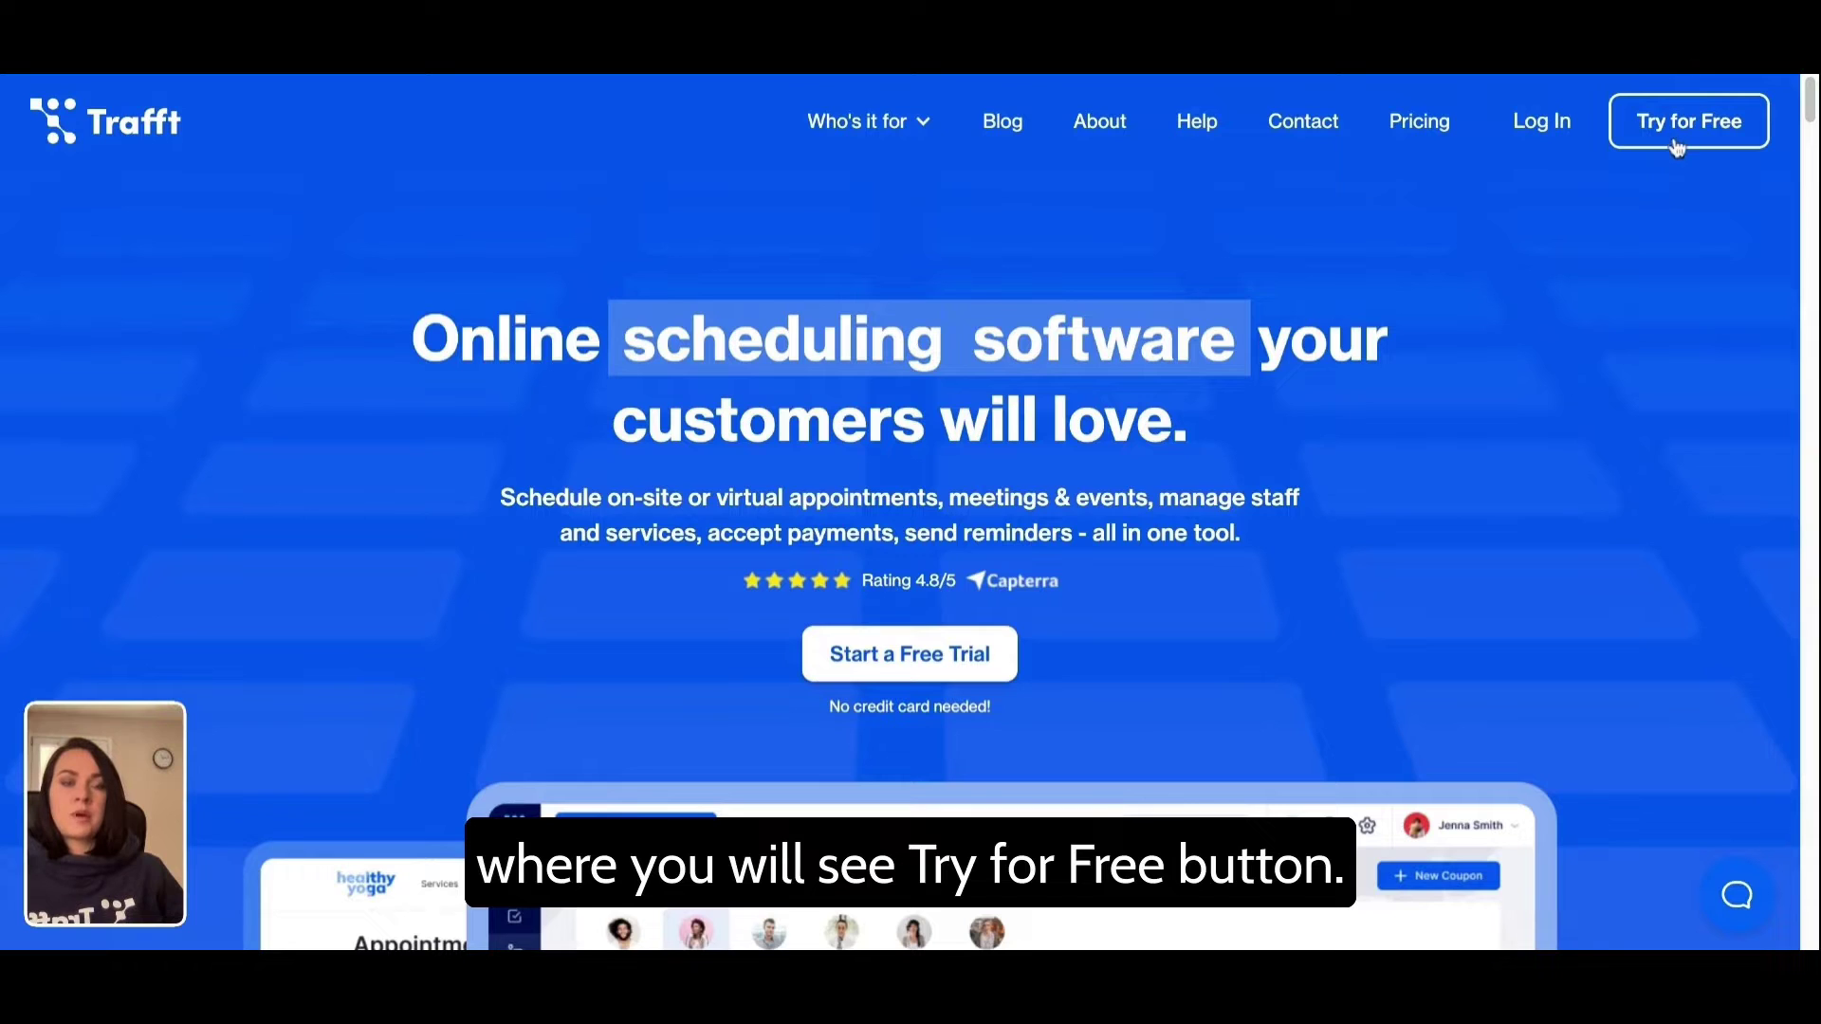
Step: Start a free Trafft signup as a one-person business in the Other industry
click(1675, 140)
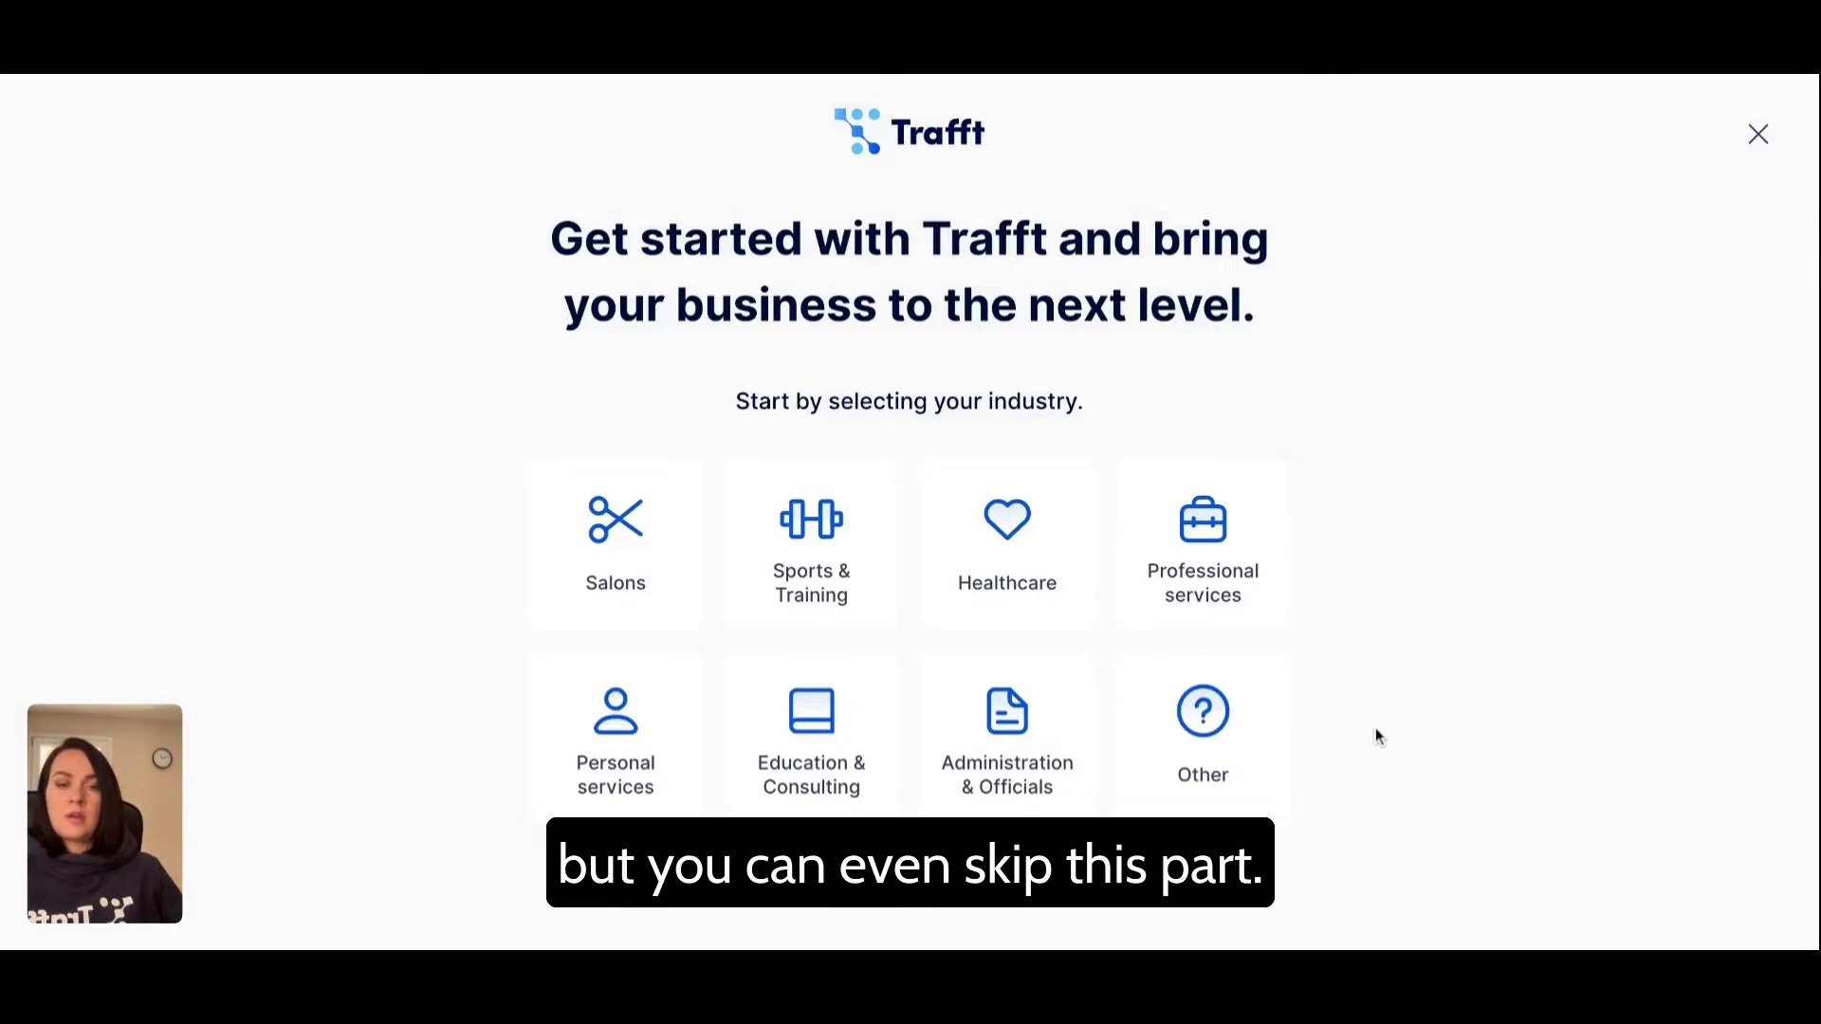
click(1271, 749)
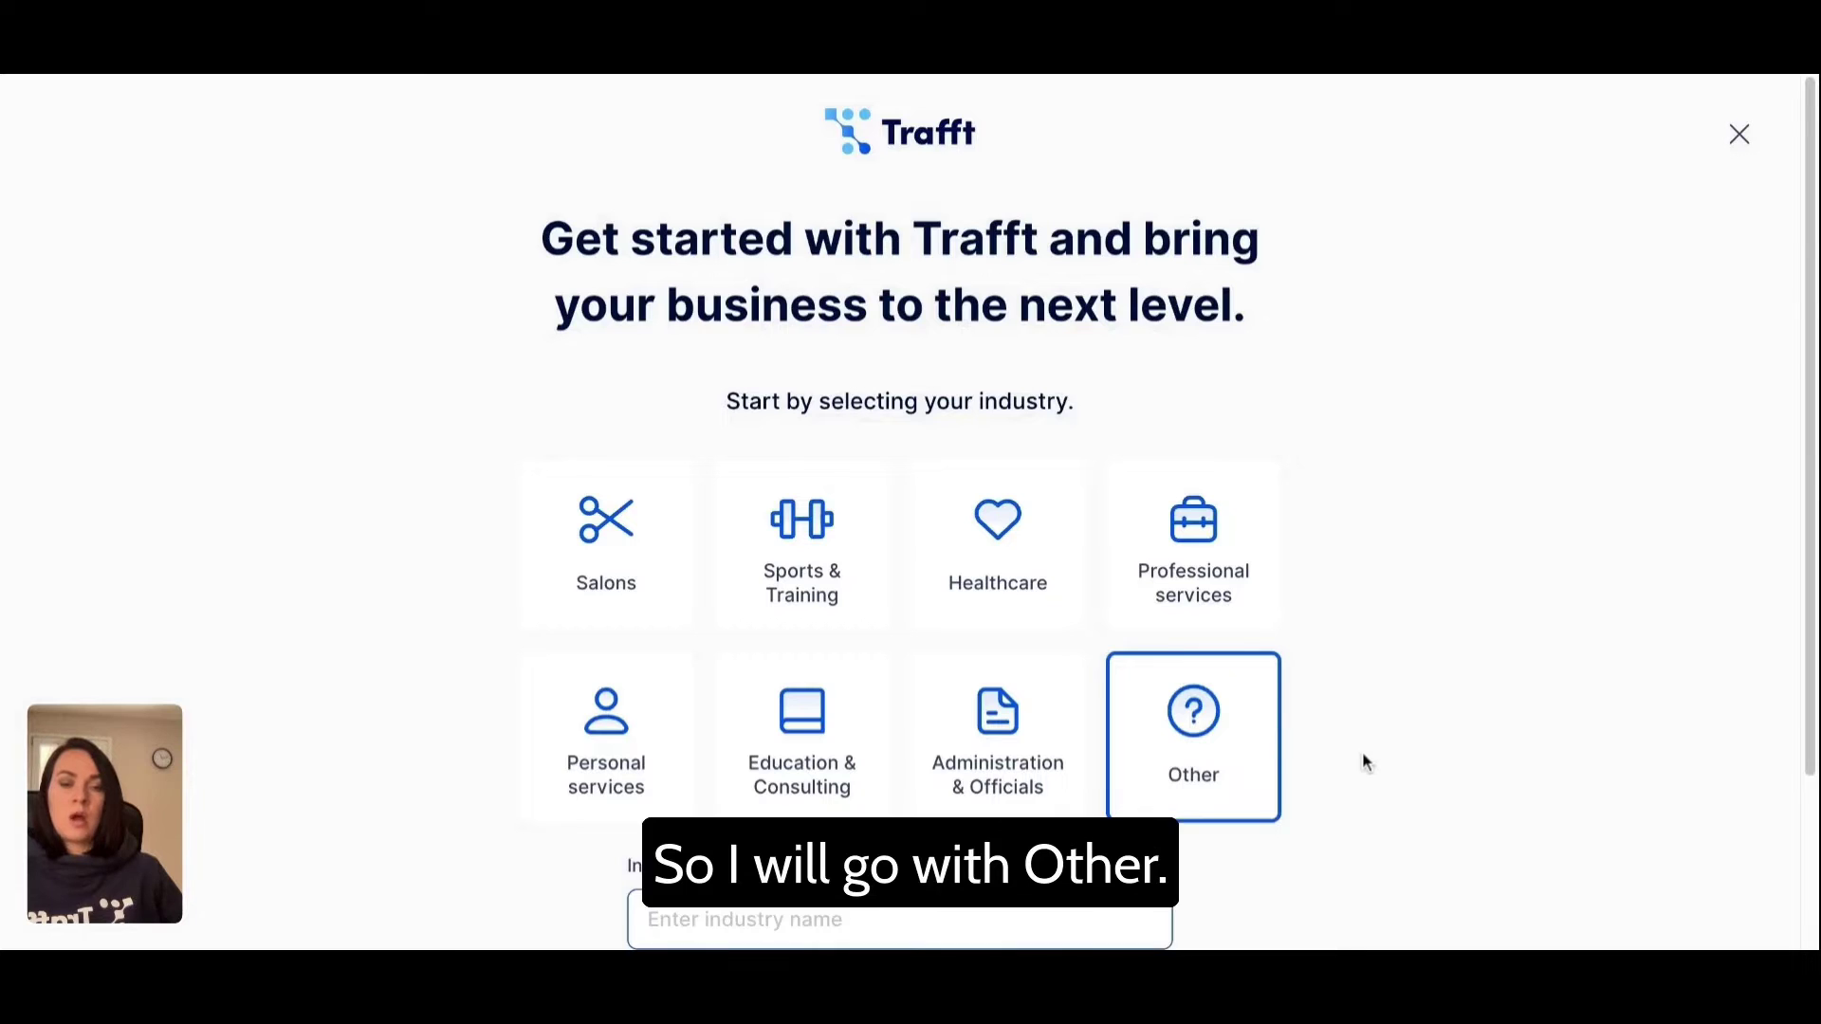
scroll(1423, 744, down, 2)
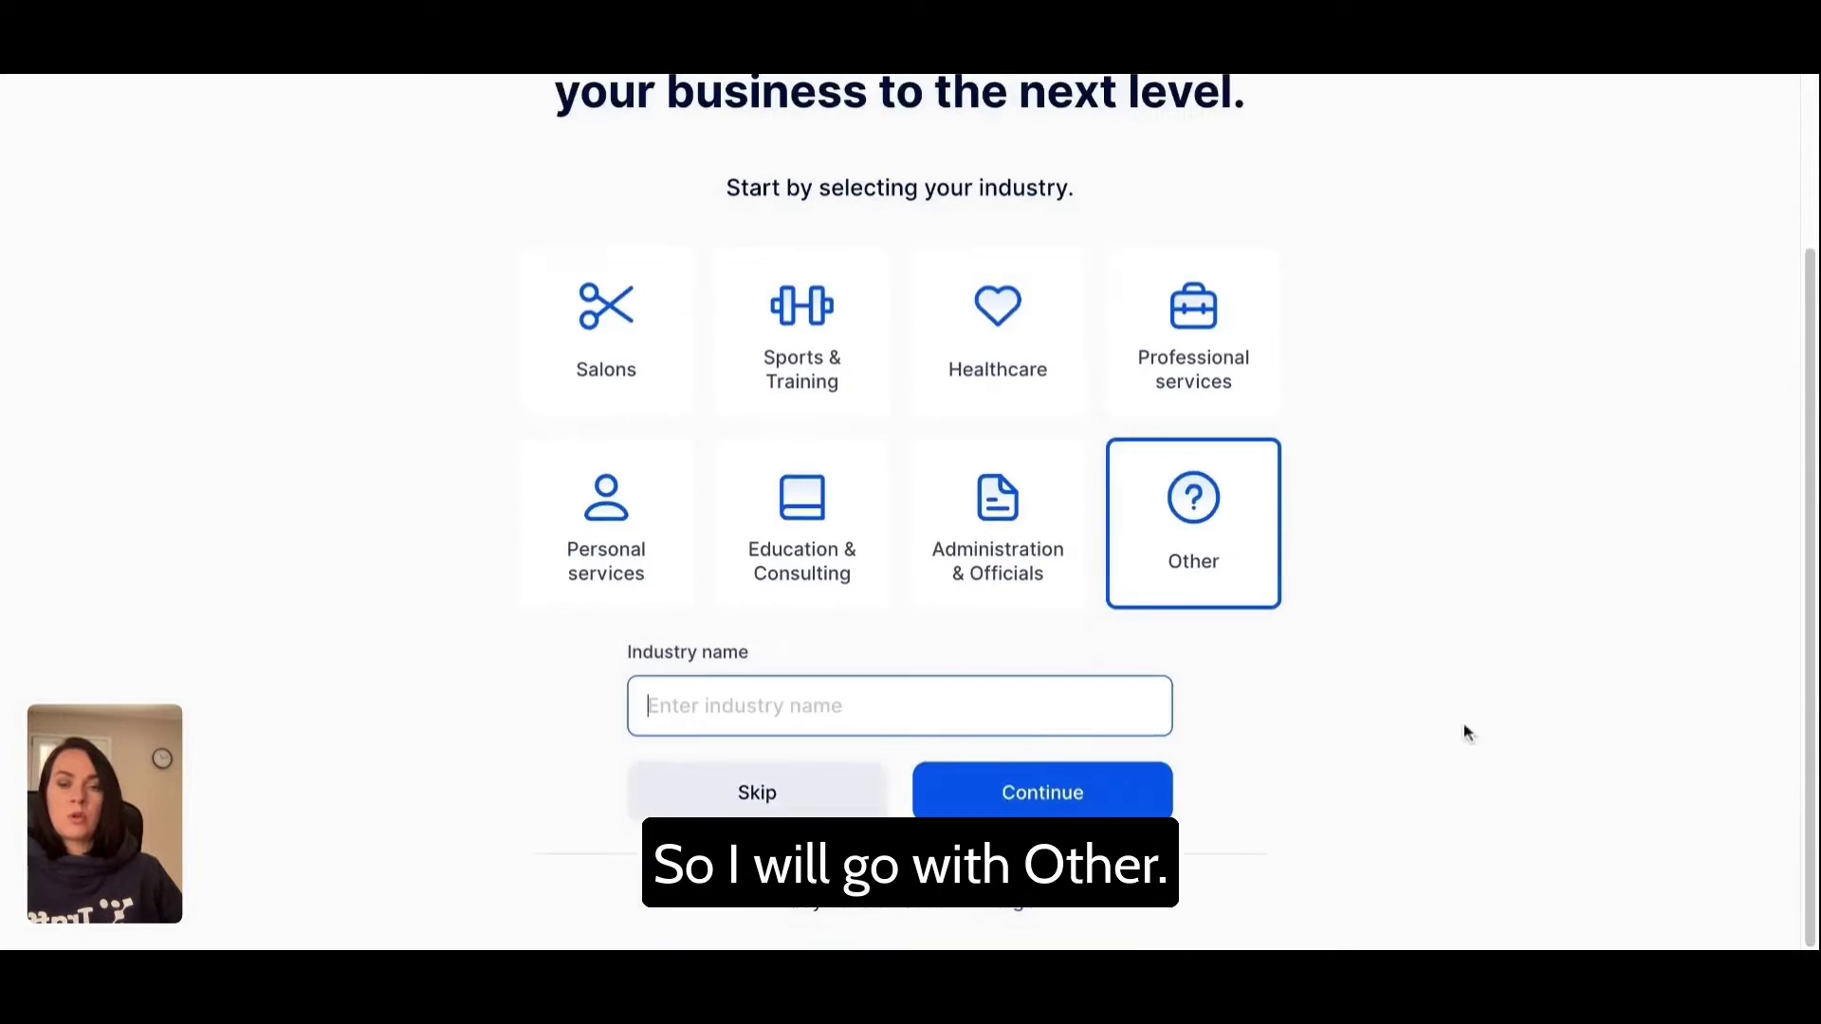
click(910, 704)
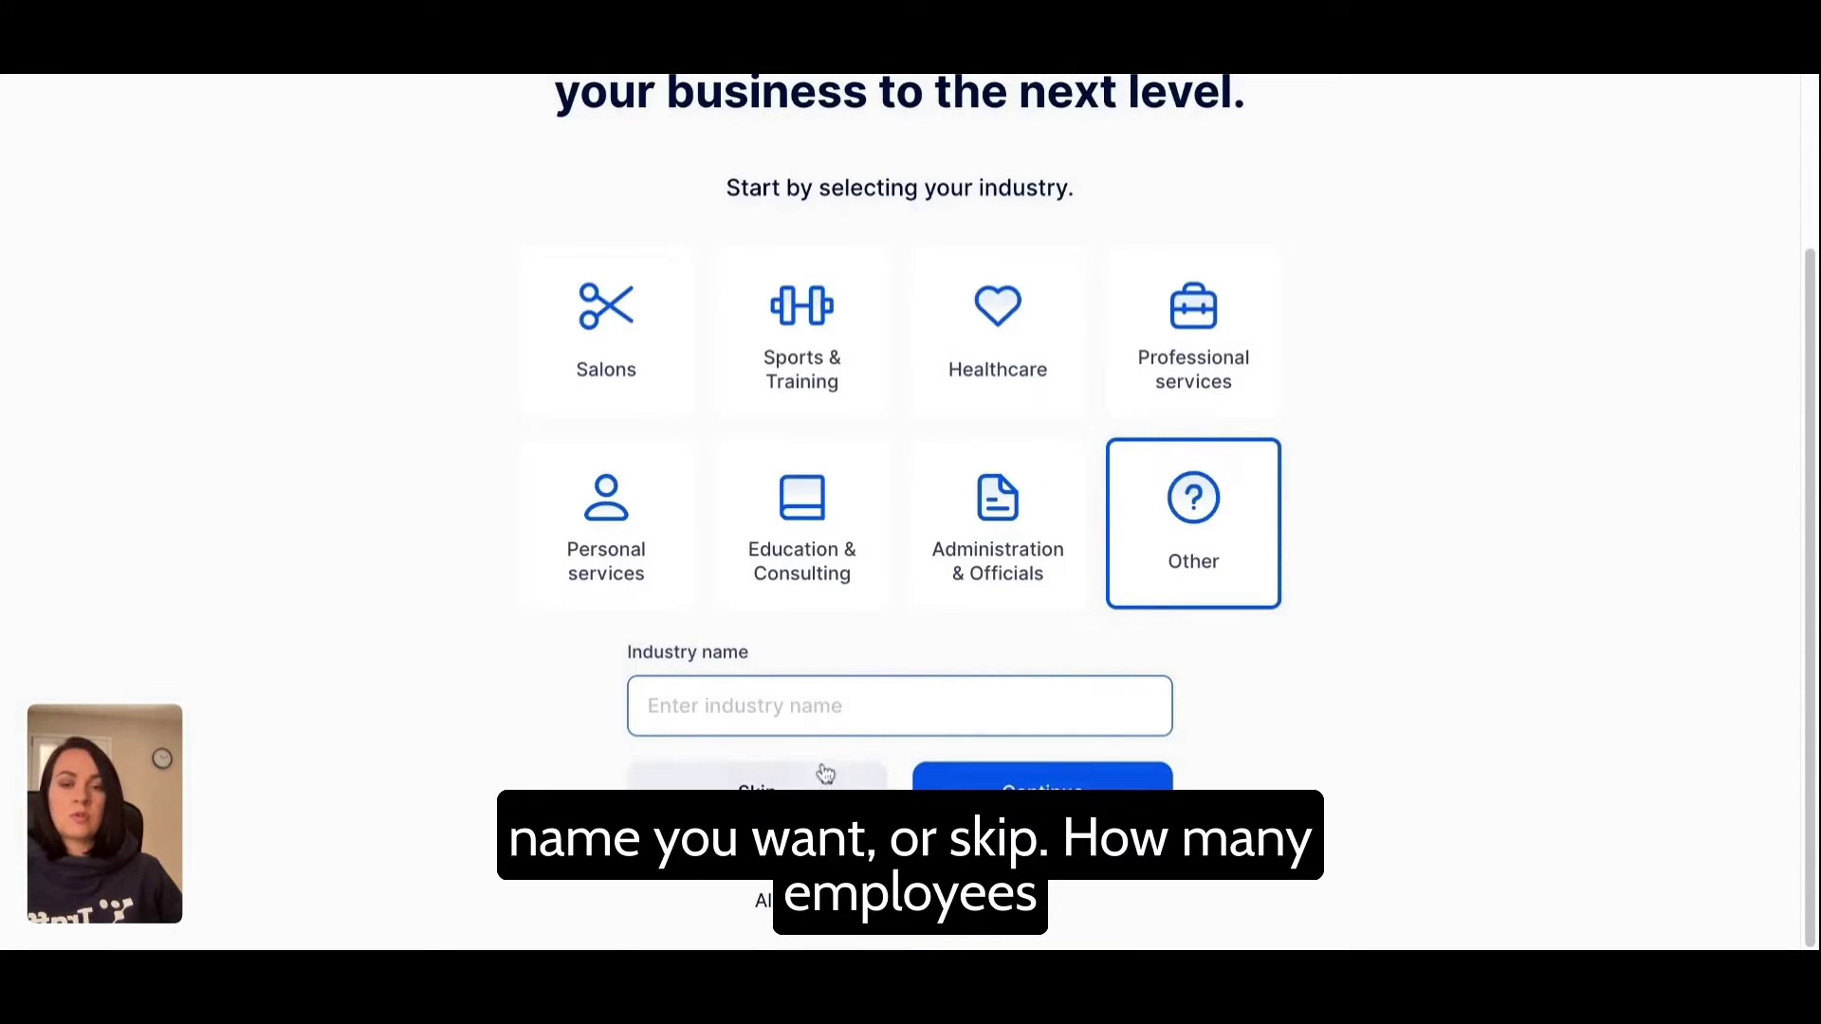
click(757, 780)
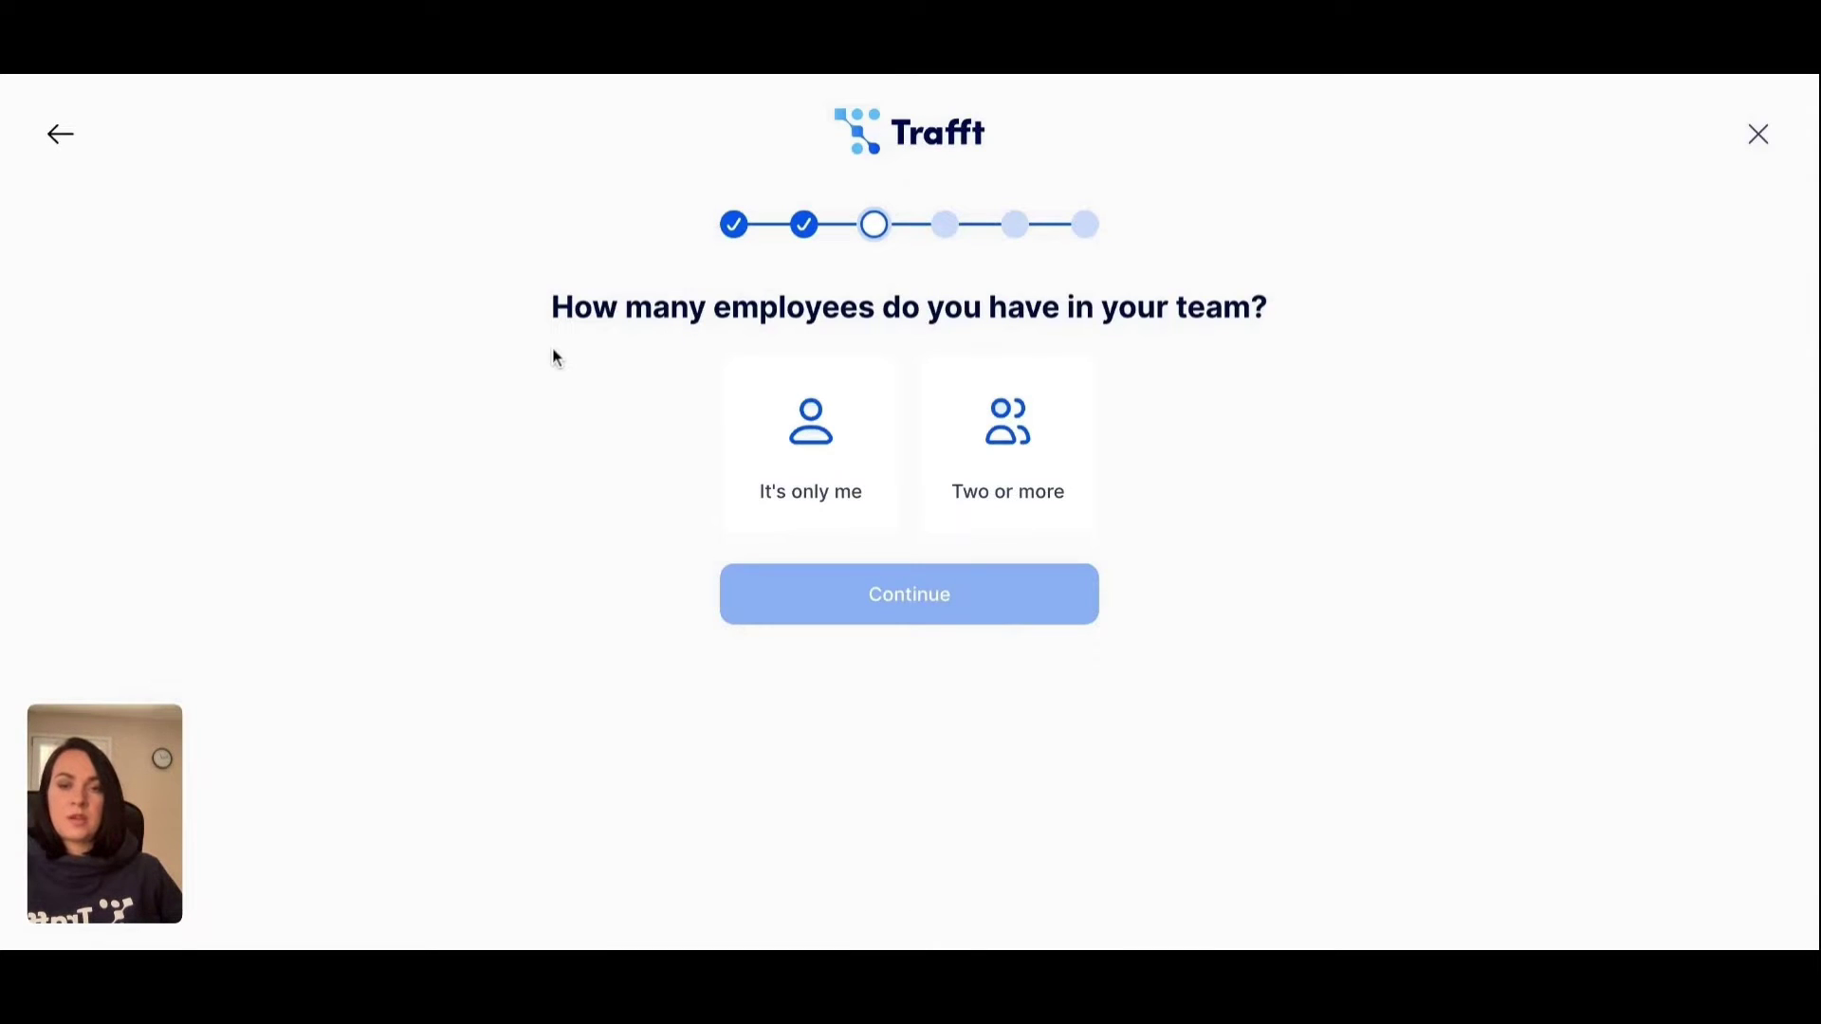
click(782, 454)
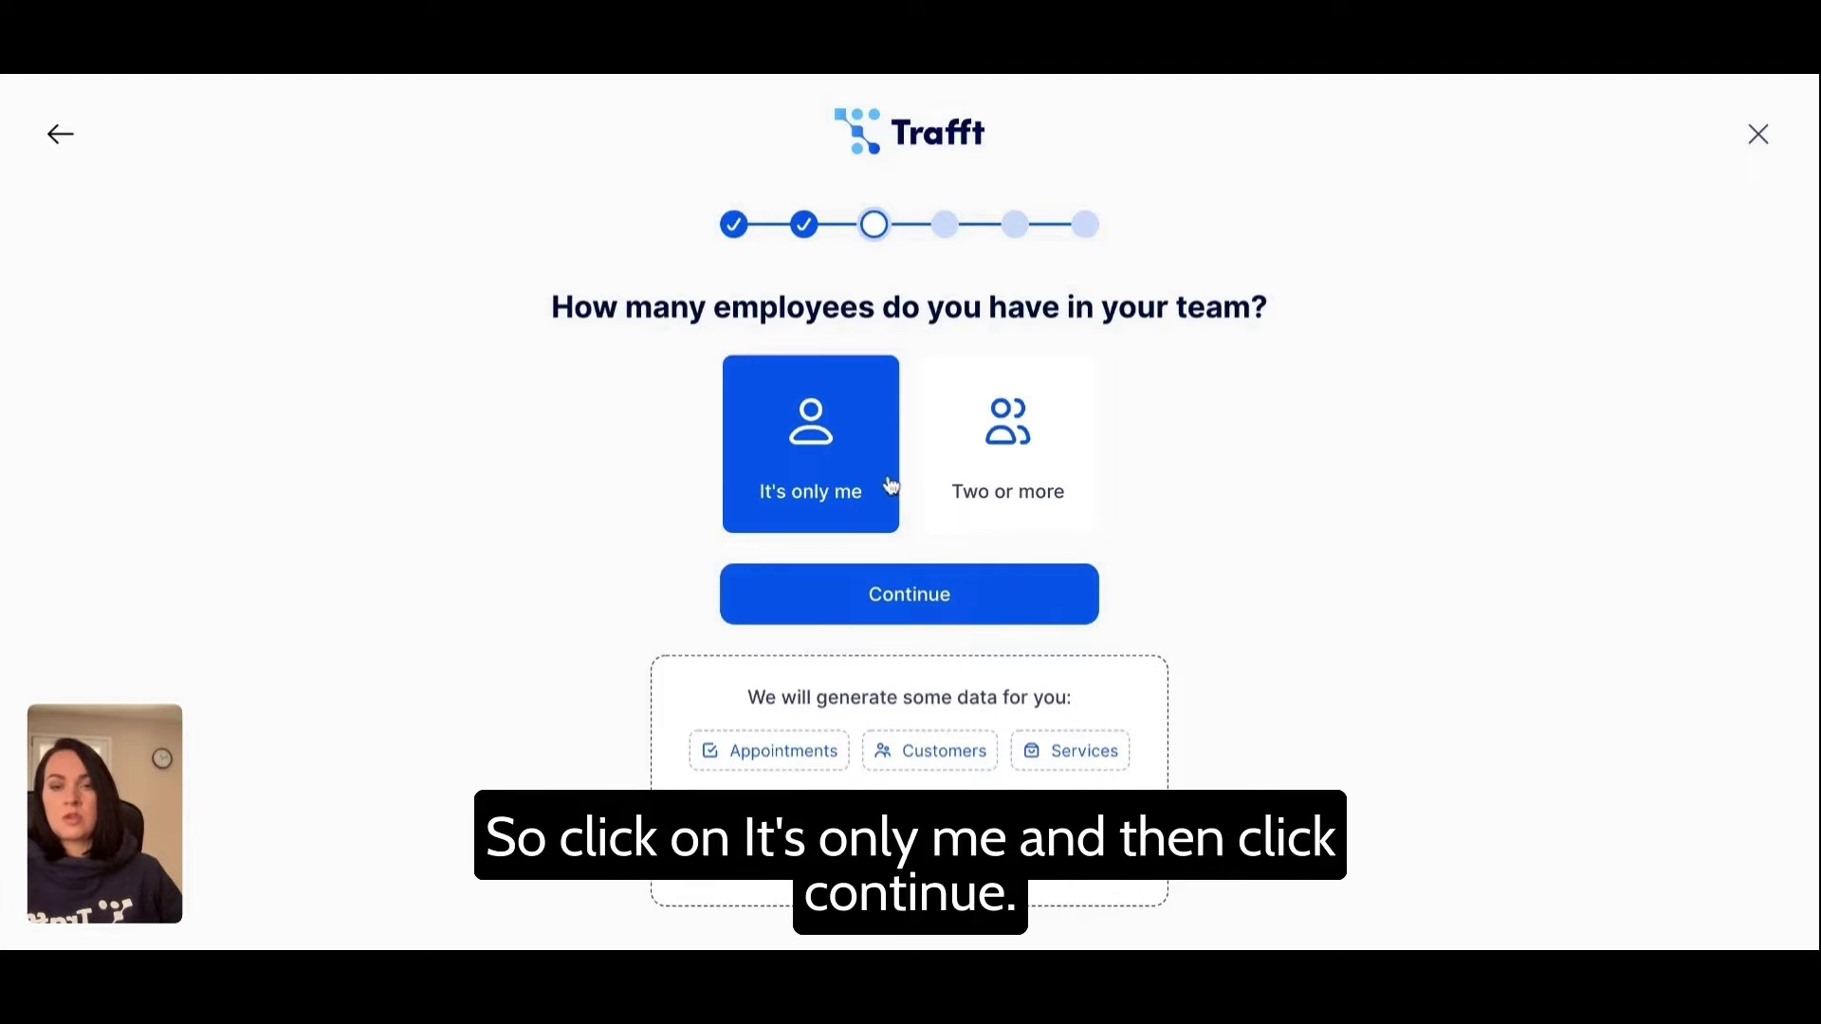
click(943, 600)
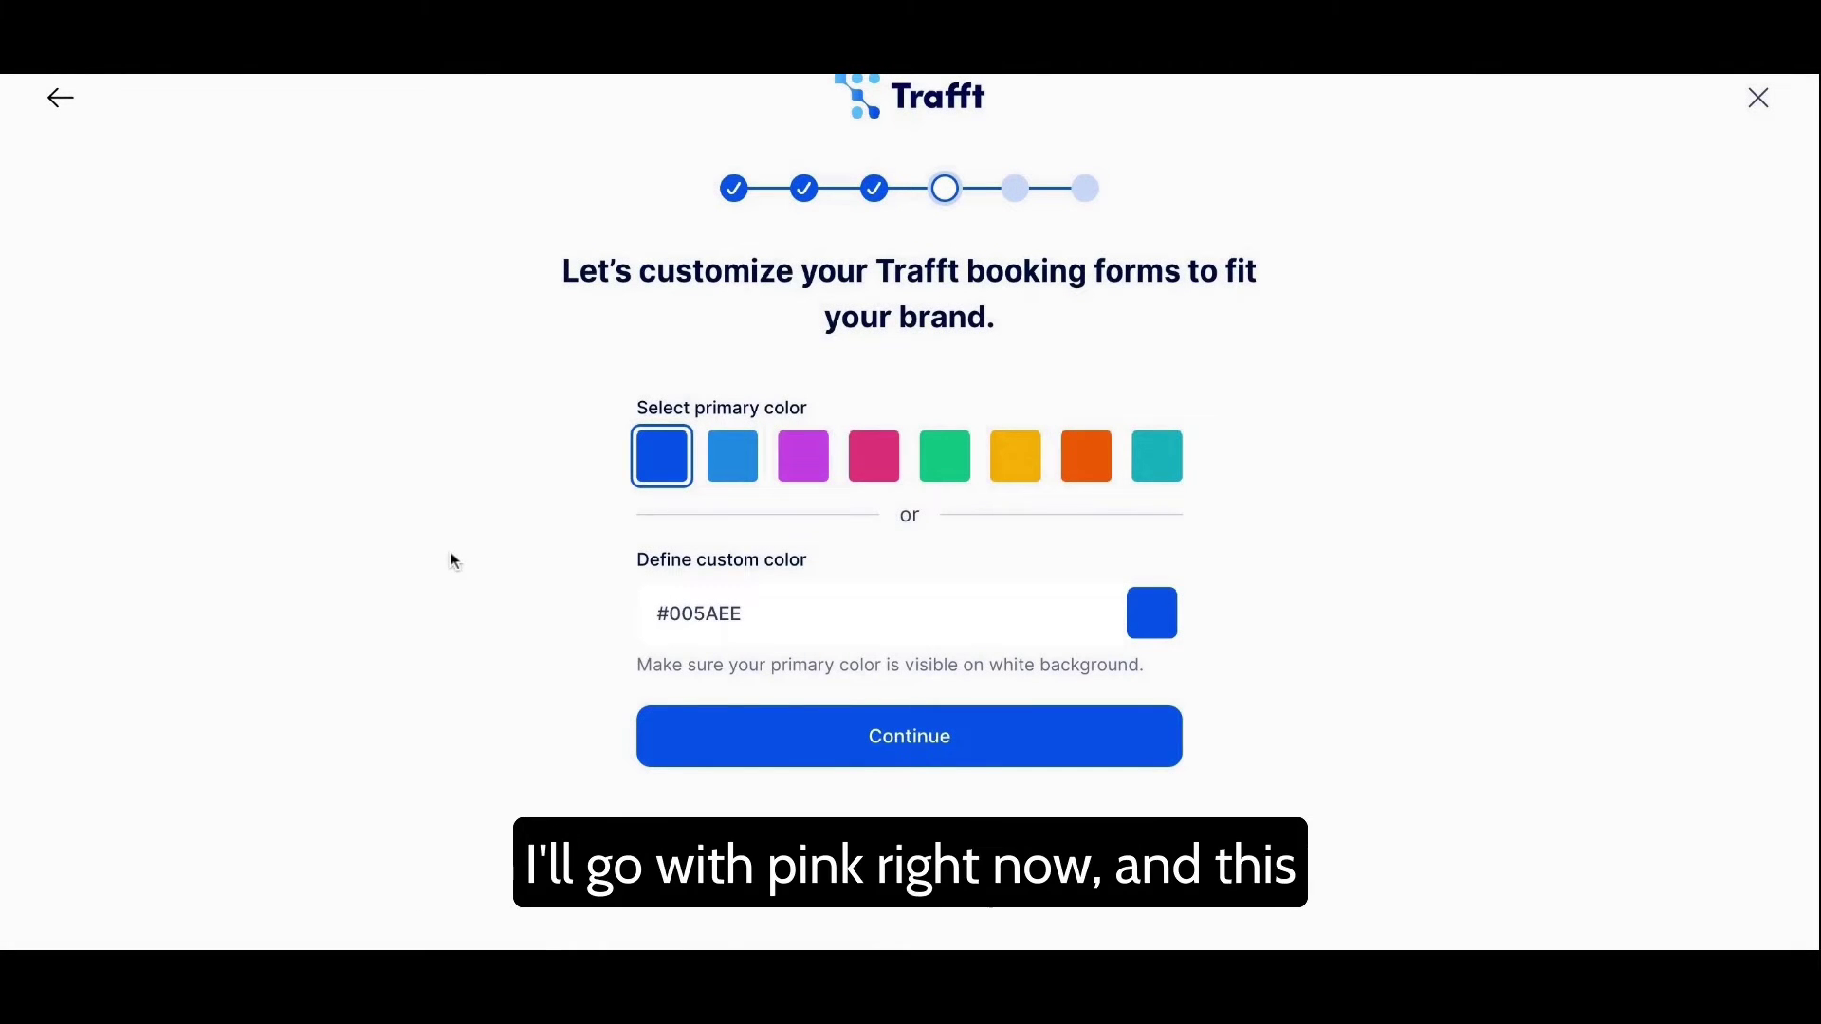
Step: Choose purple as primary colour, name the company BeFit, and accept the Terms of Use
click(804, 459)
click(866, 738)
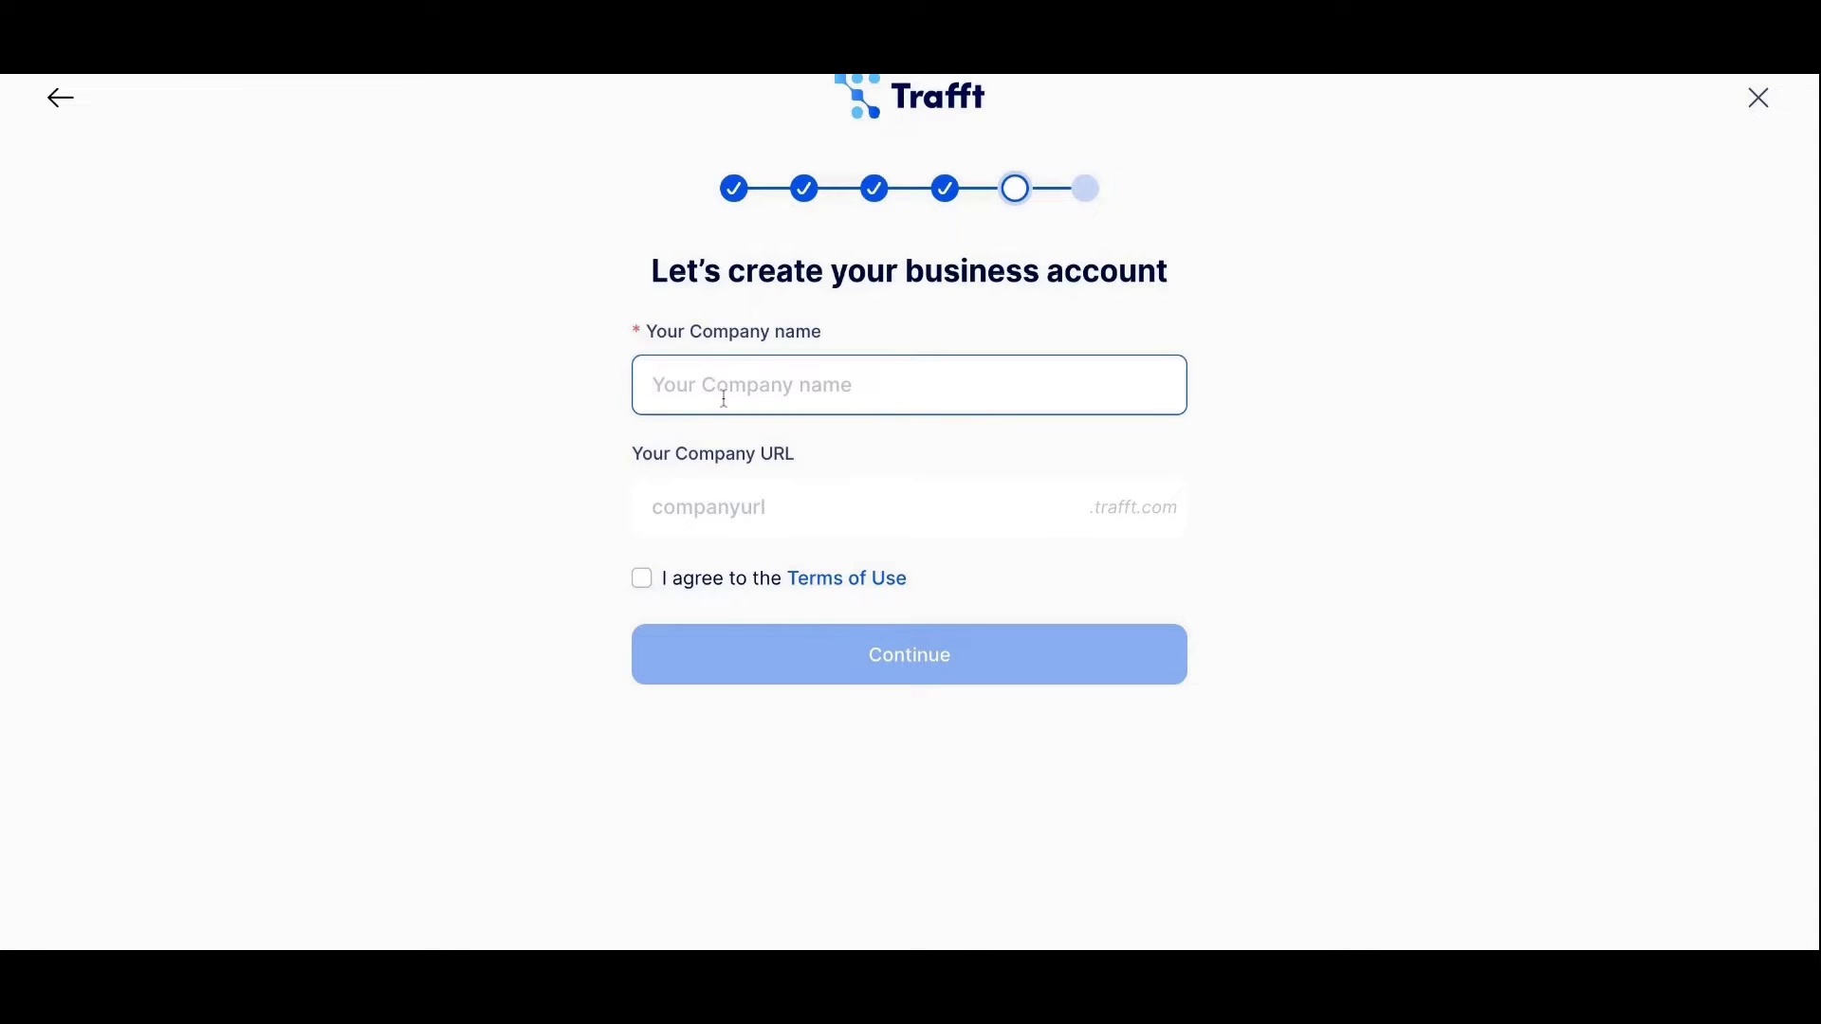
text(BeFit)
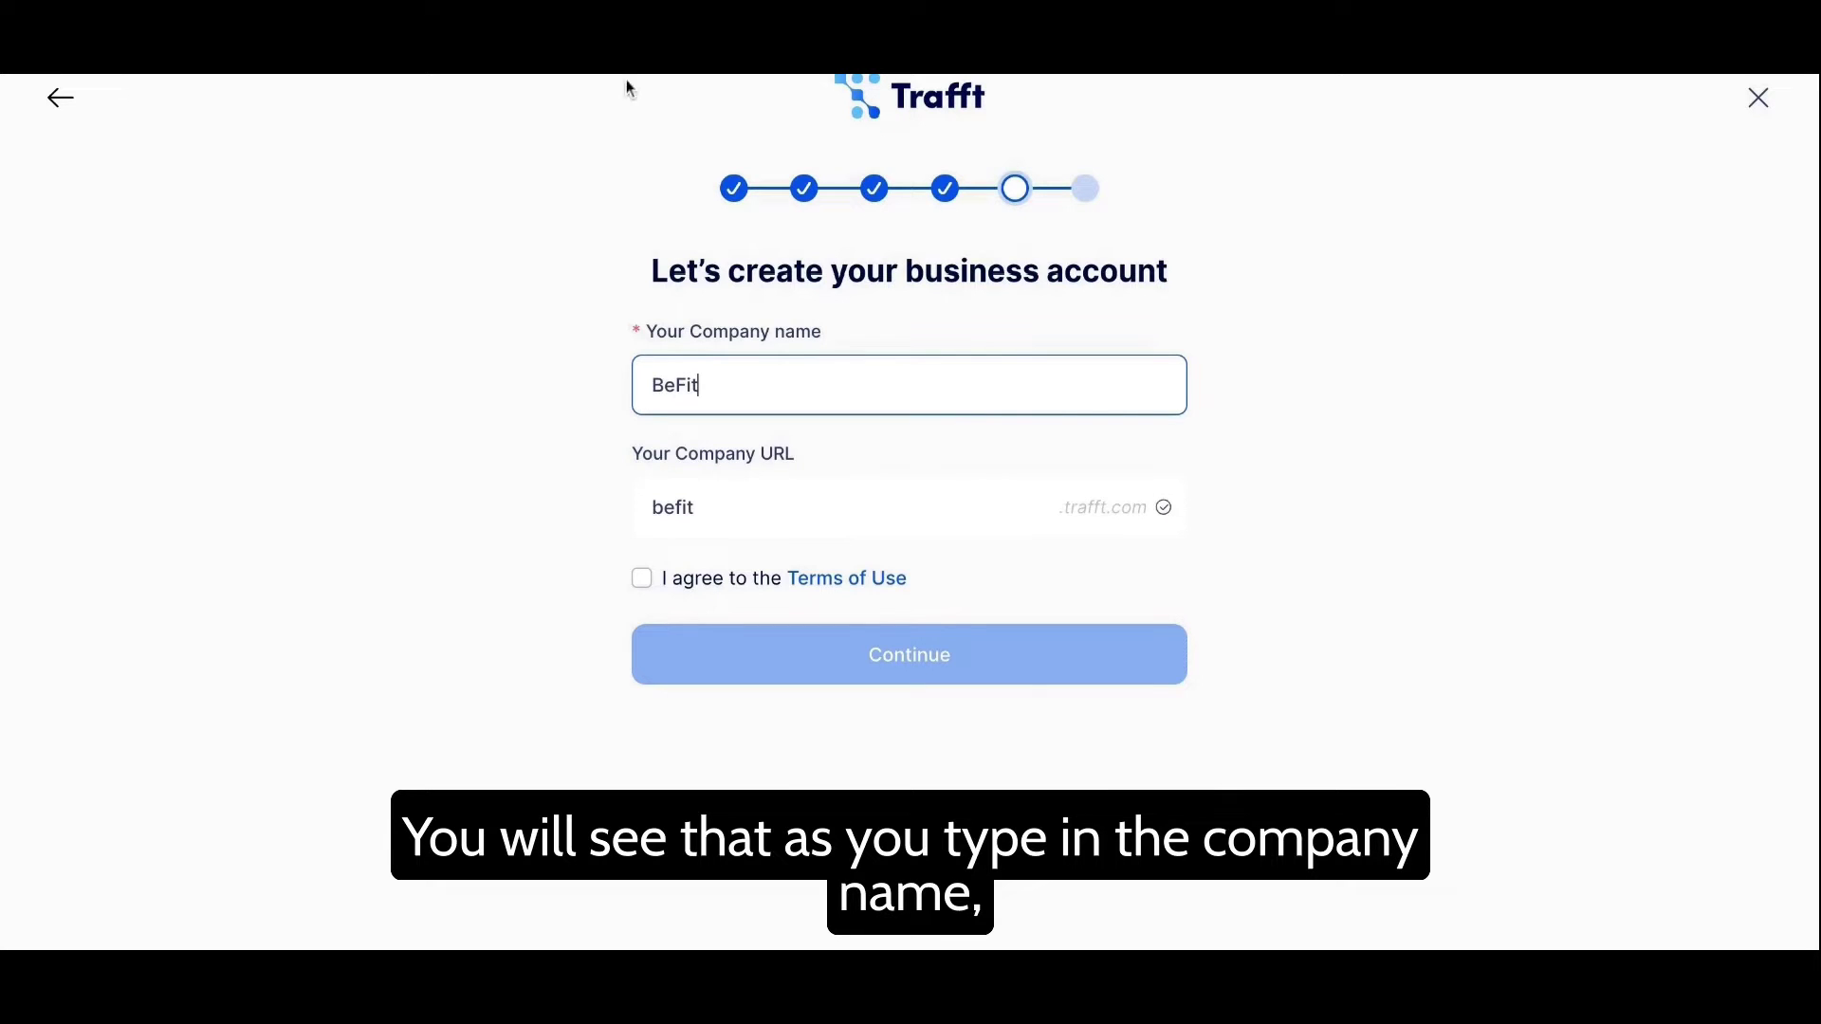
double_click(649, 513)
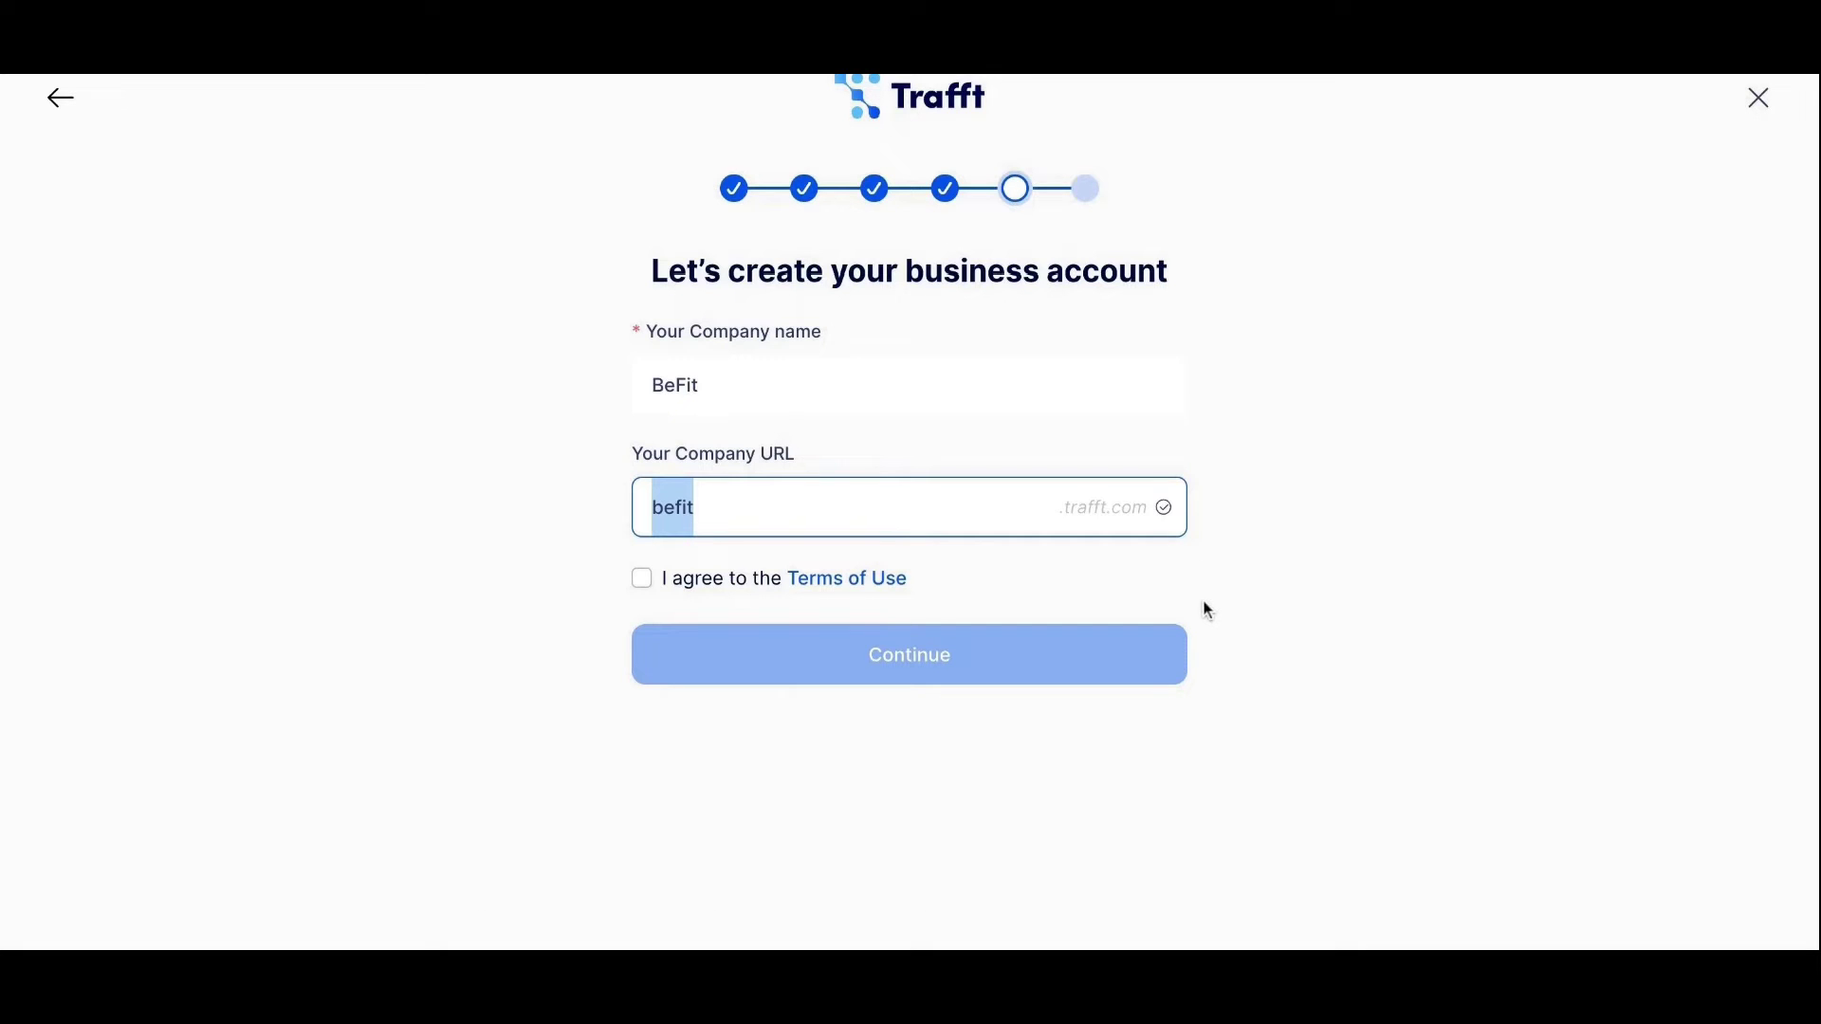
click(642, 579)
click(894, 663)
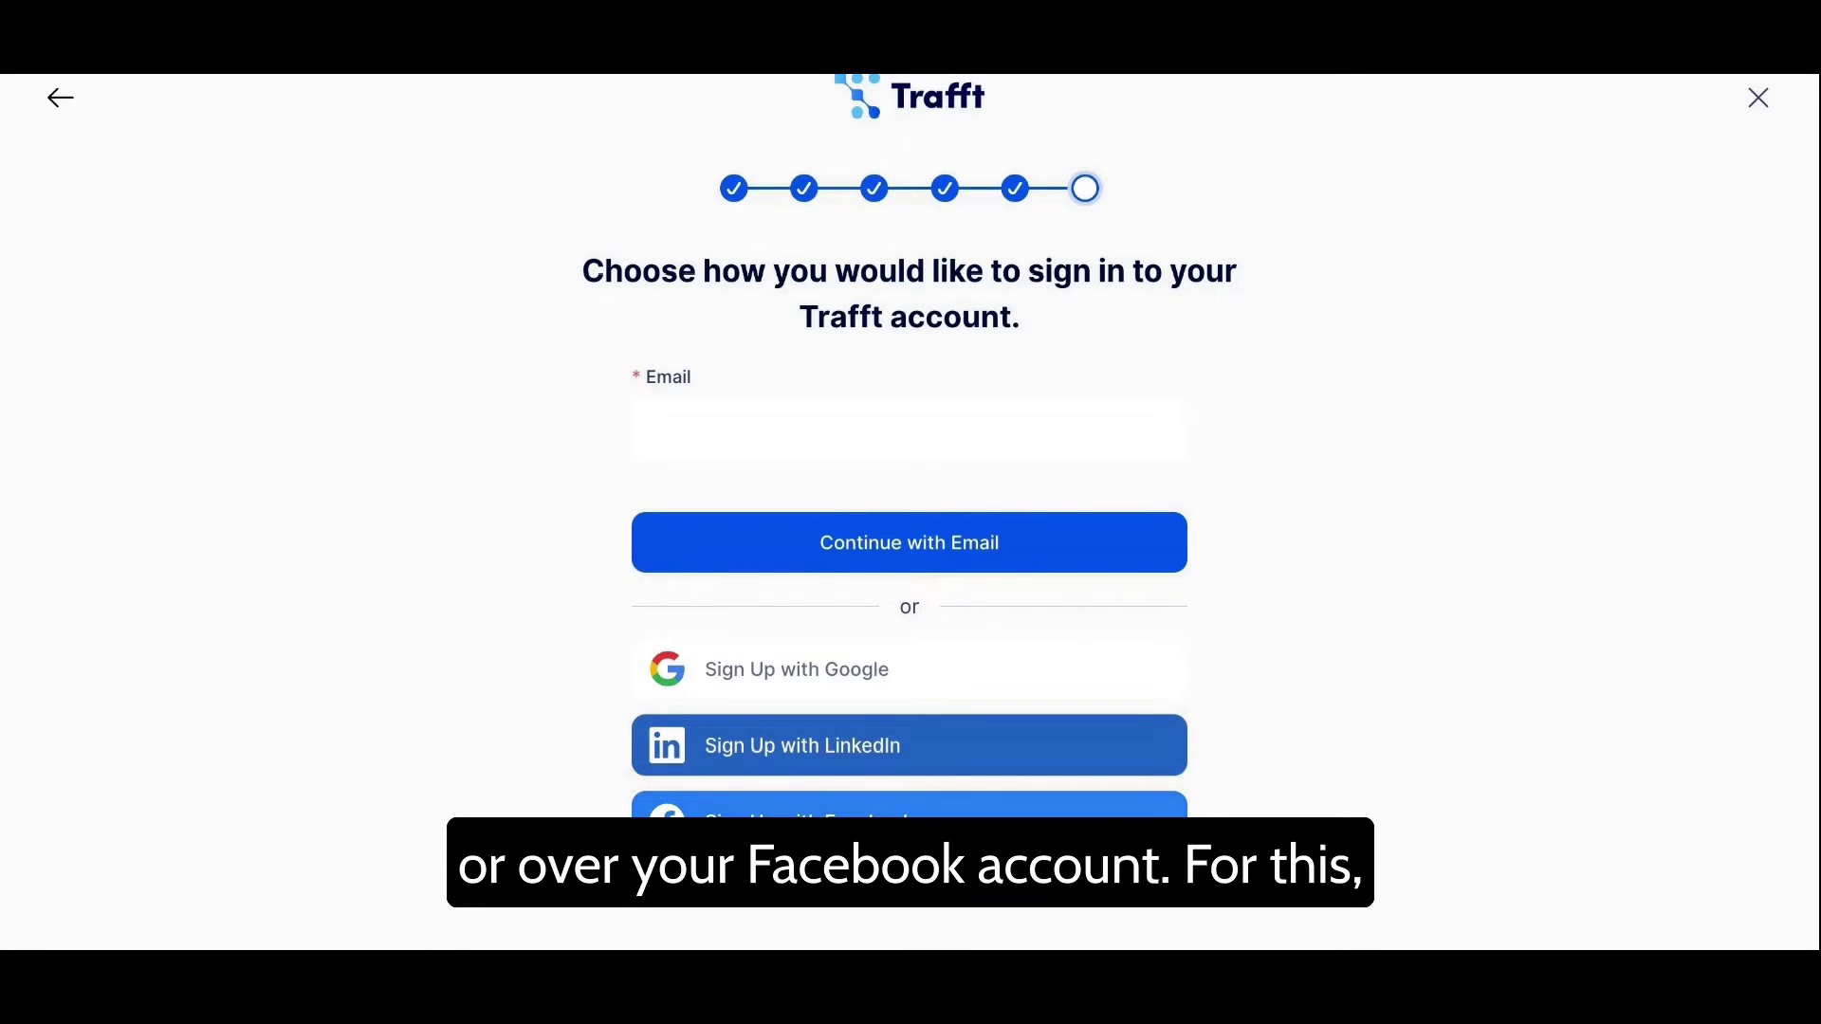
Step: Sign up with a Google account to reach the new BeFit dashboard
click(855, 695)
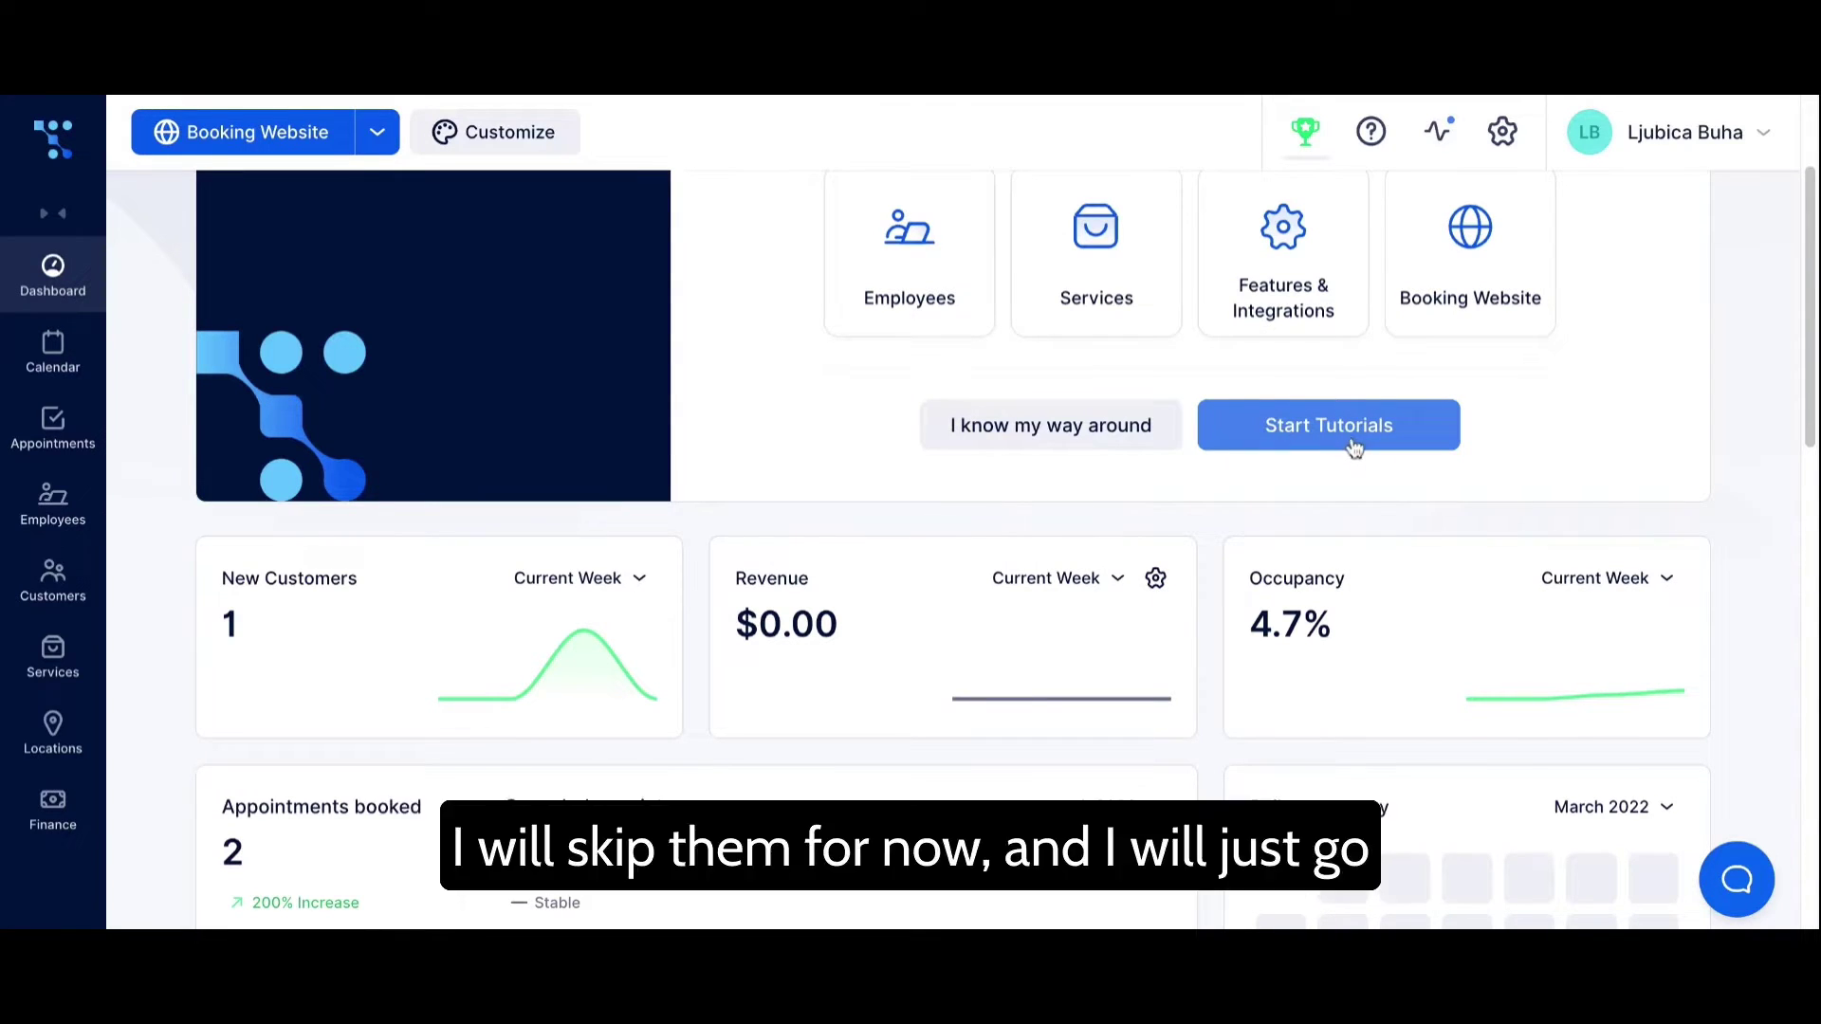
Step: Go to the Users & Roles page from the account settings menu
click(1504, 133)
scroll(1233, 517, down, 1)
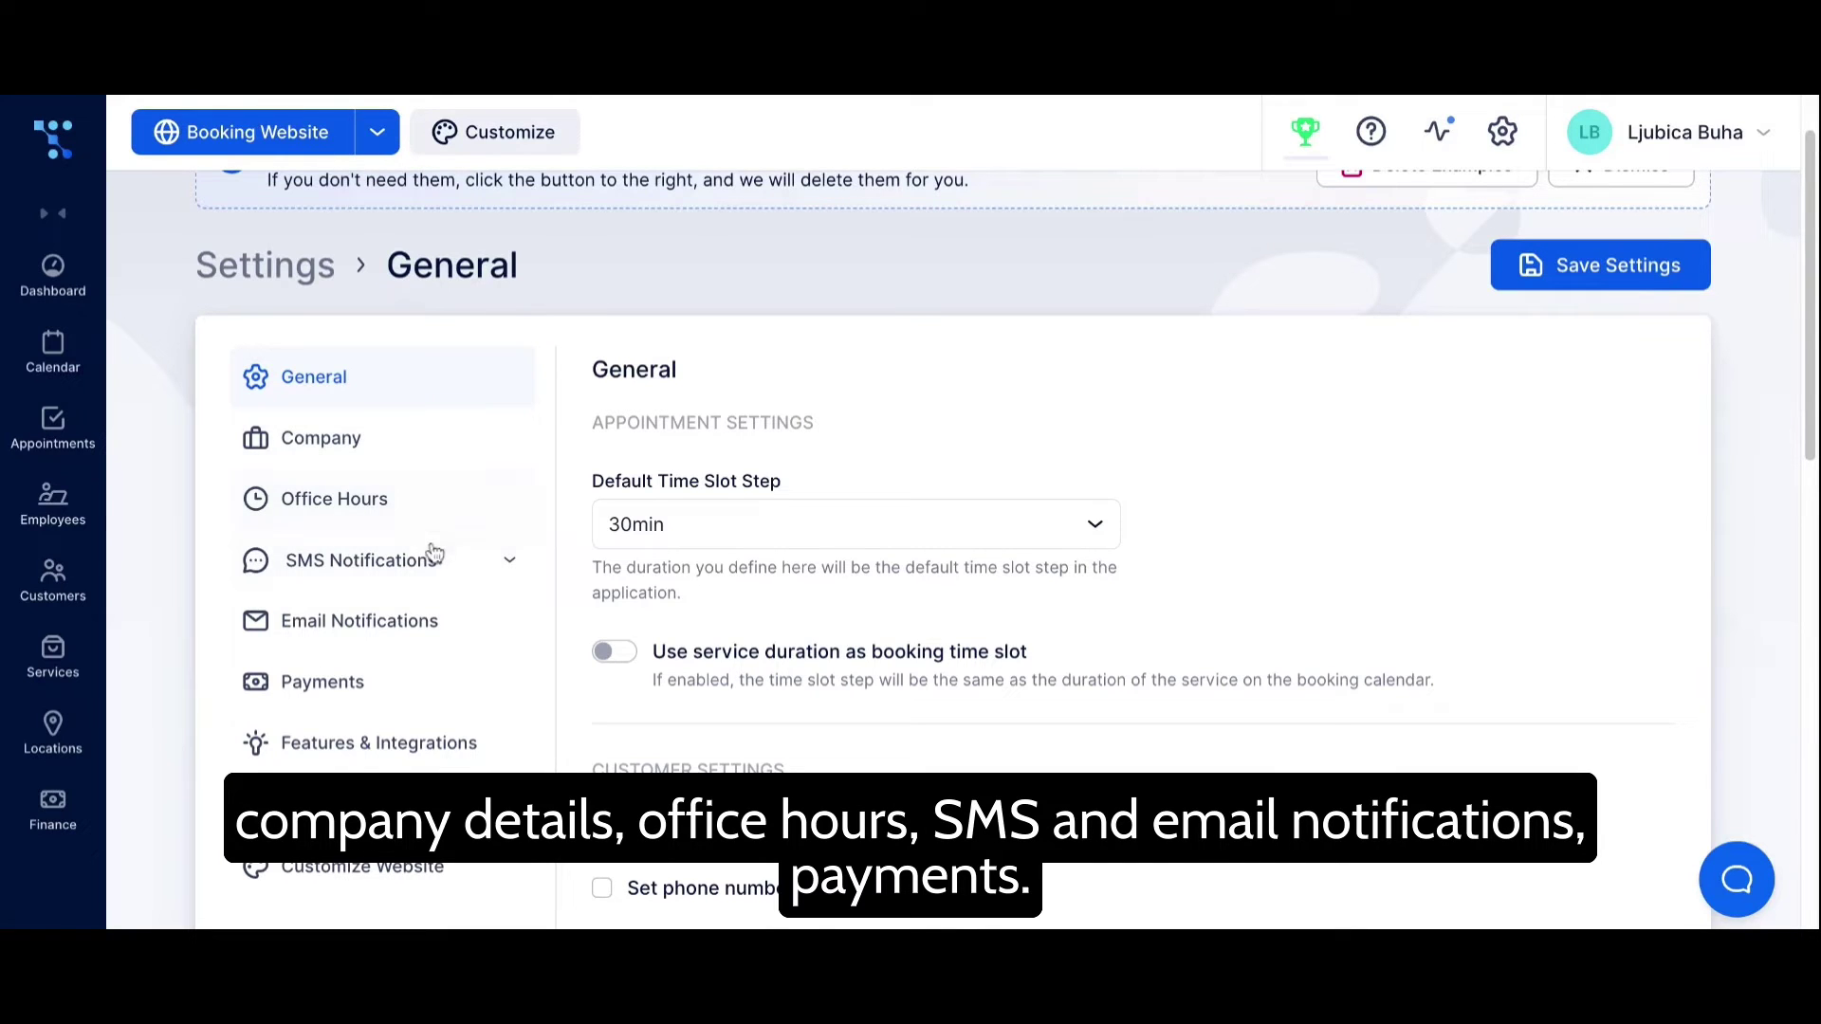
scroll(441, 627, down, 1)
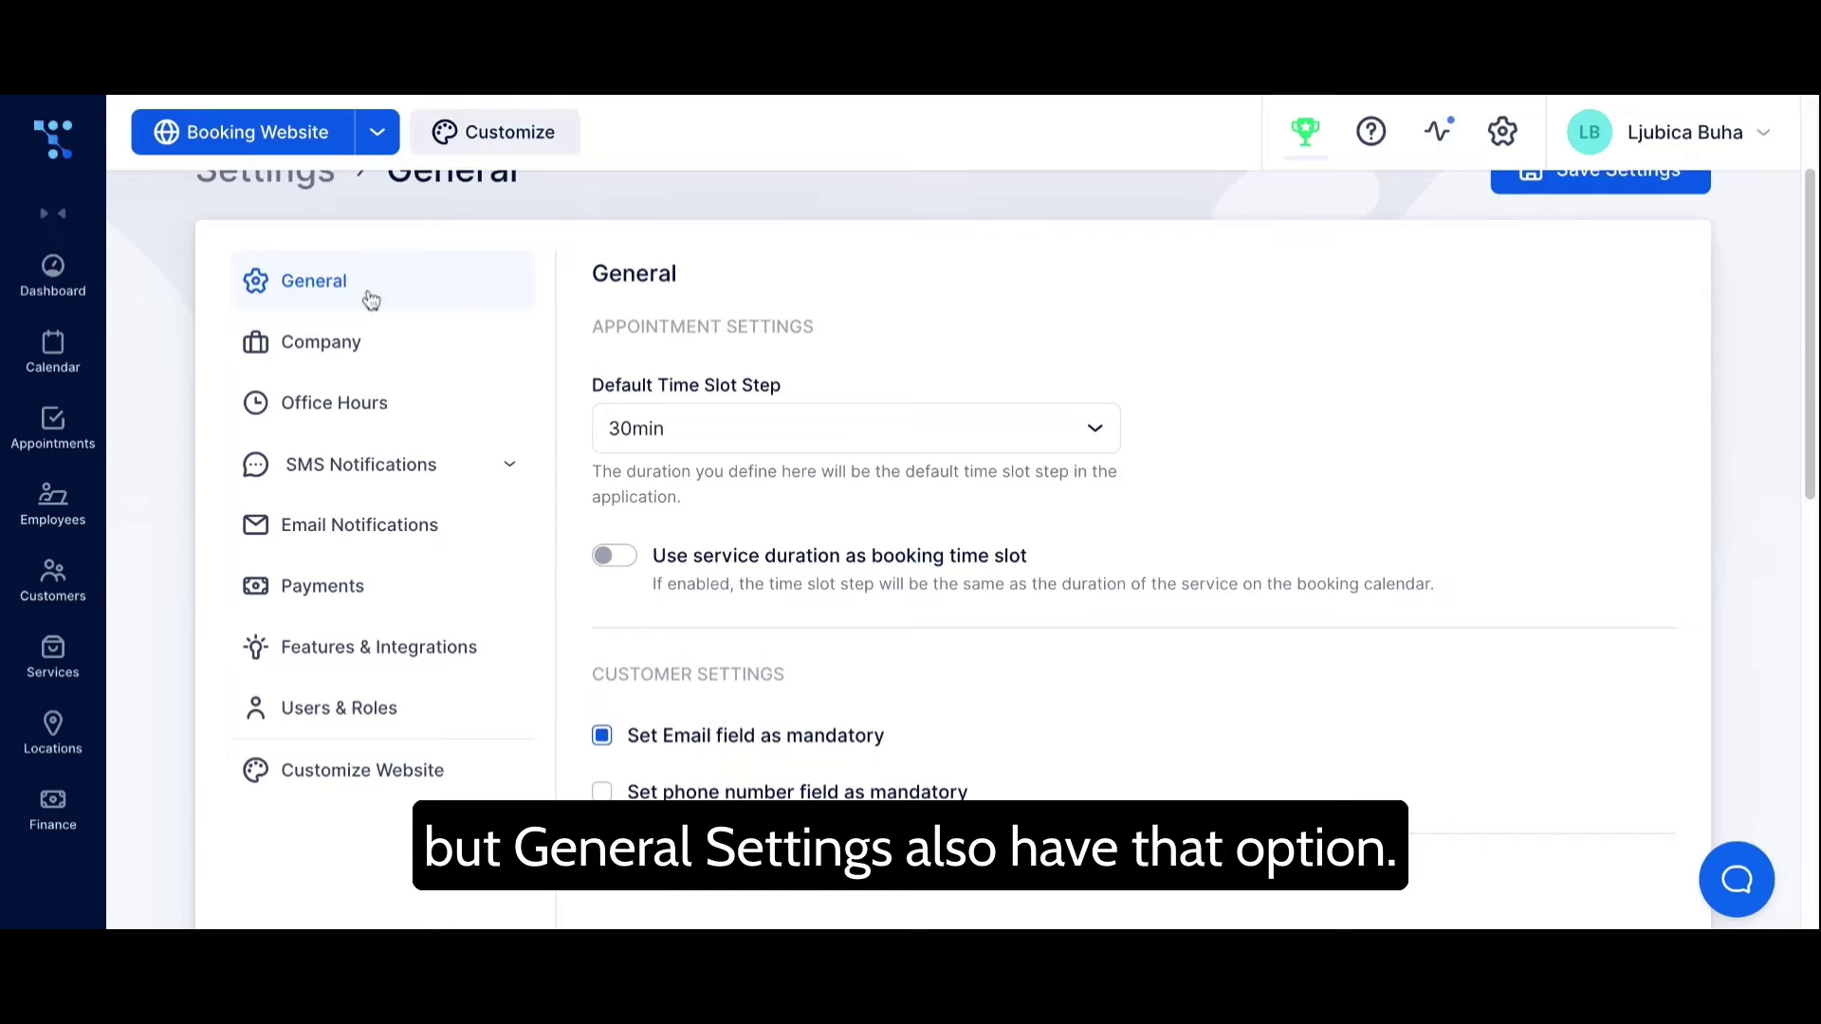
click(370, 734)
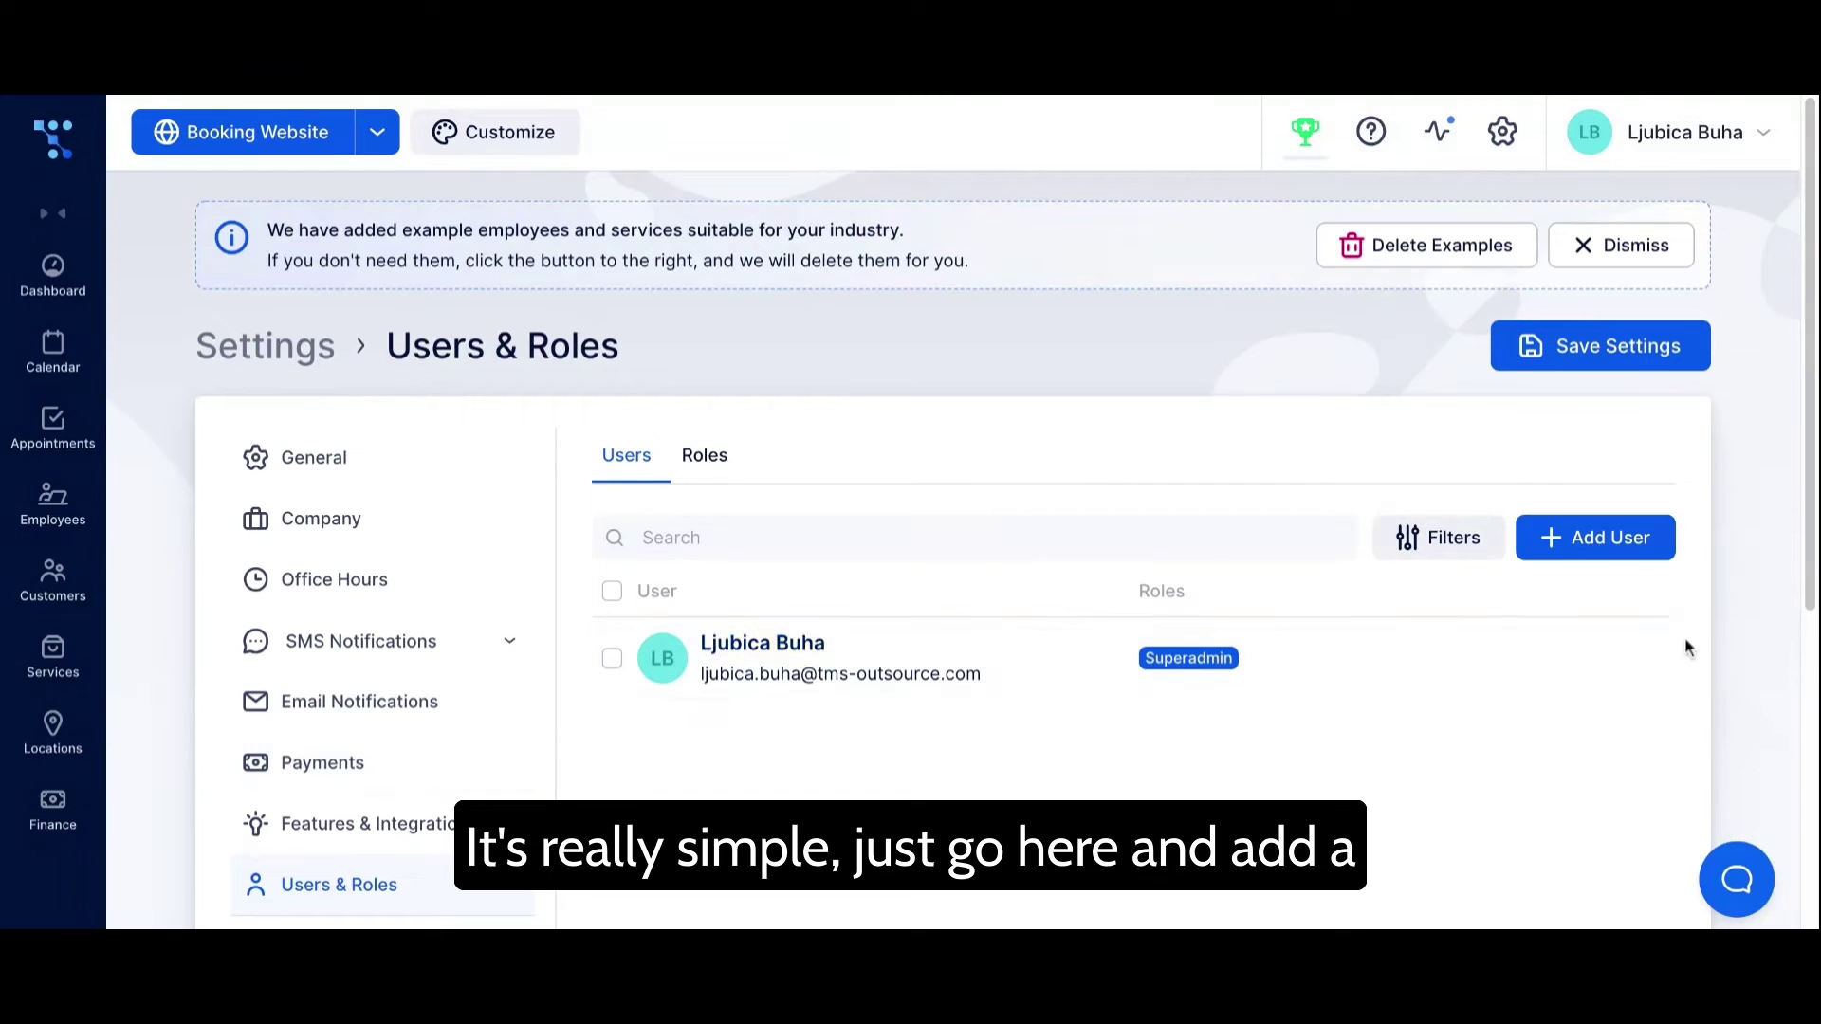
click(1633, 555)
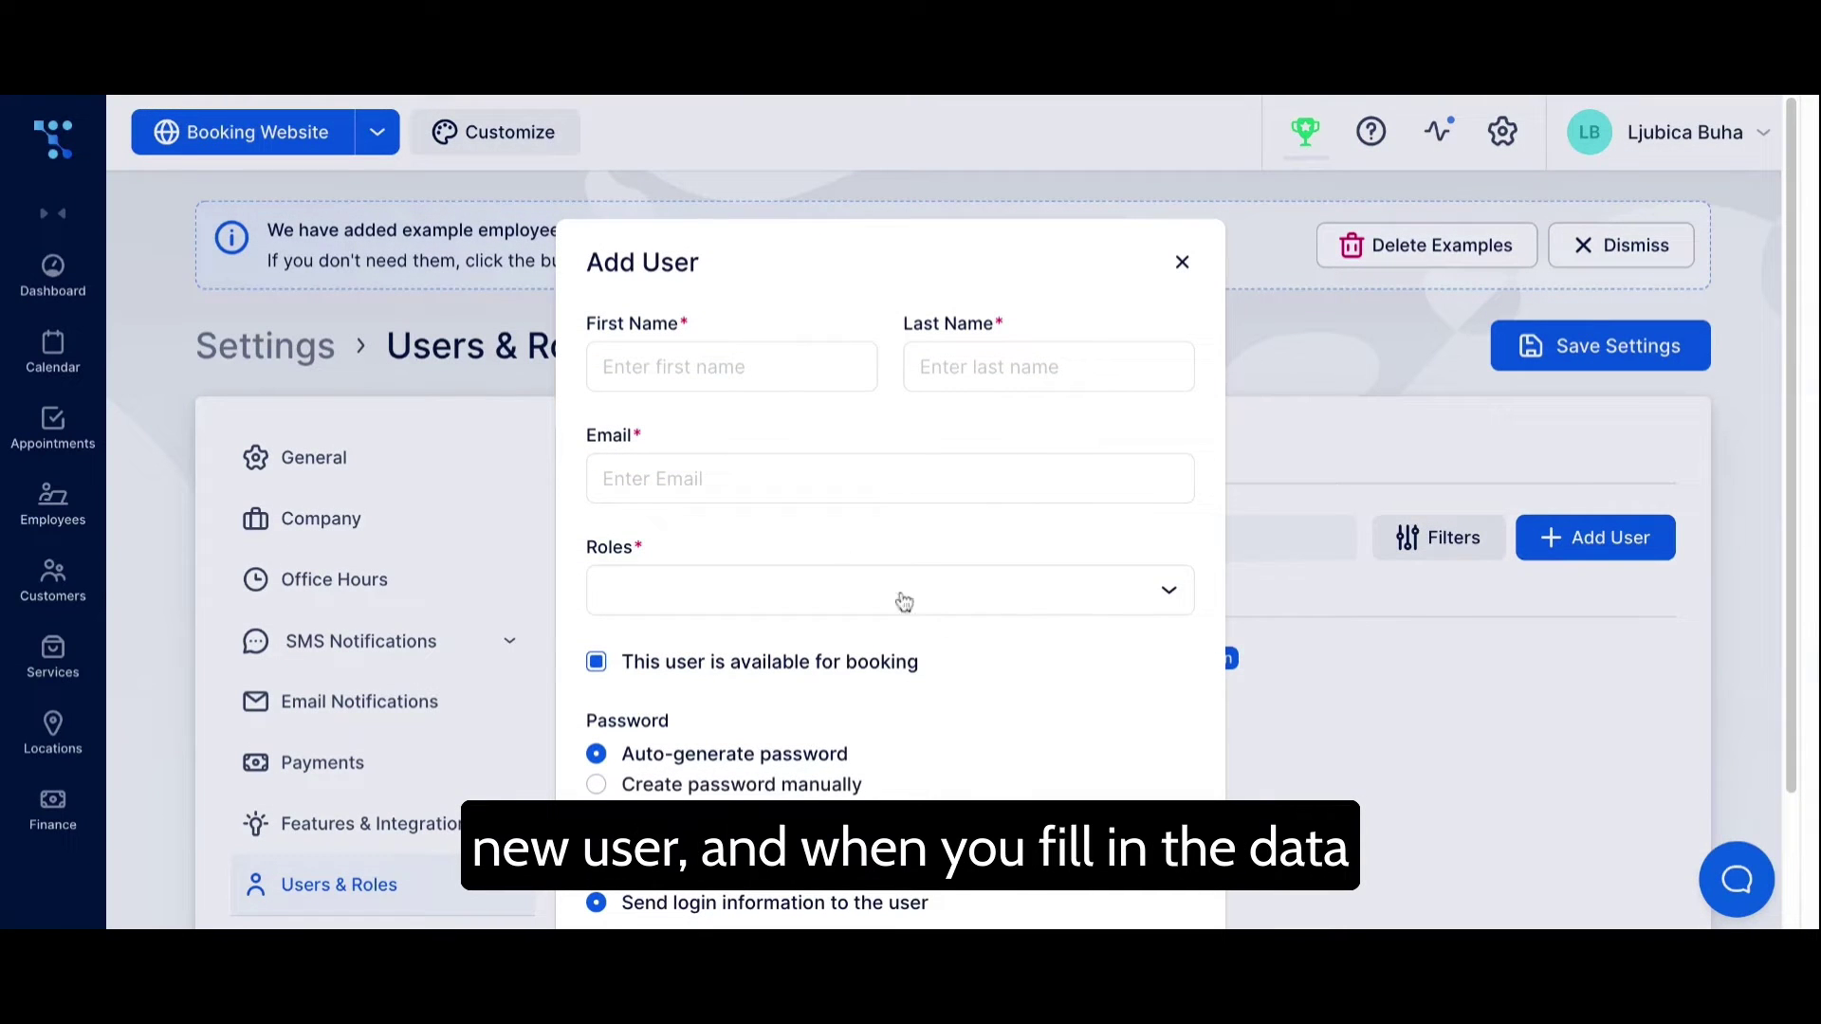
click(1169, 594)
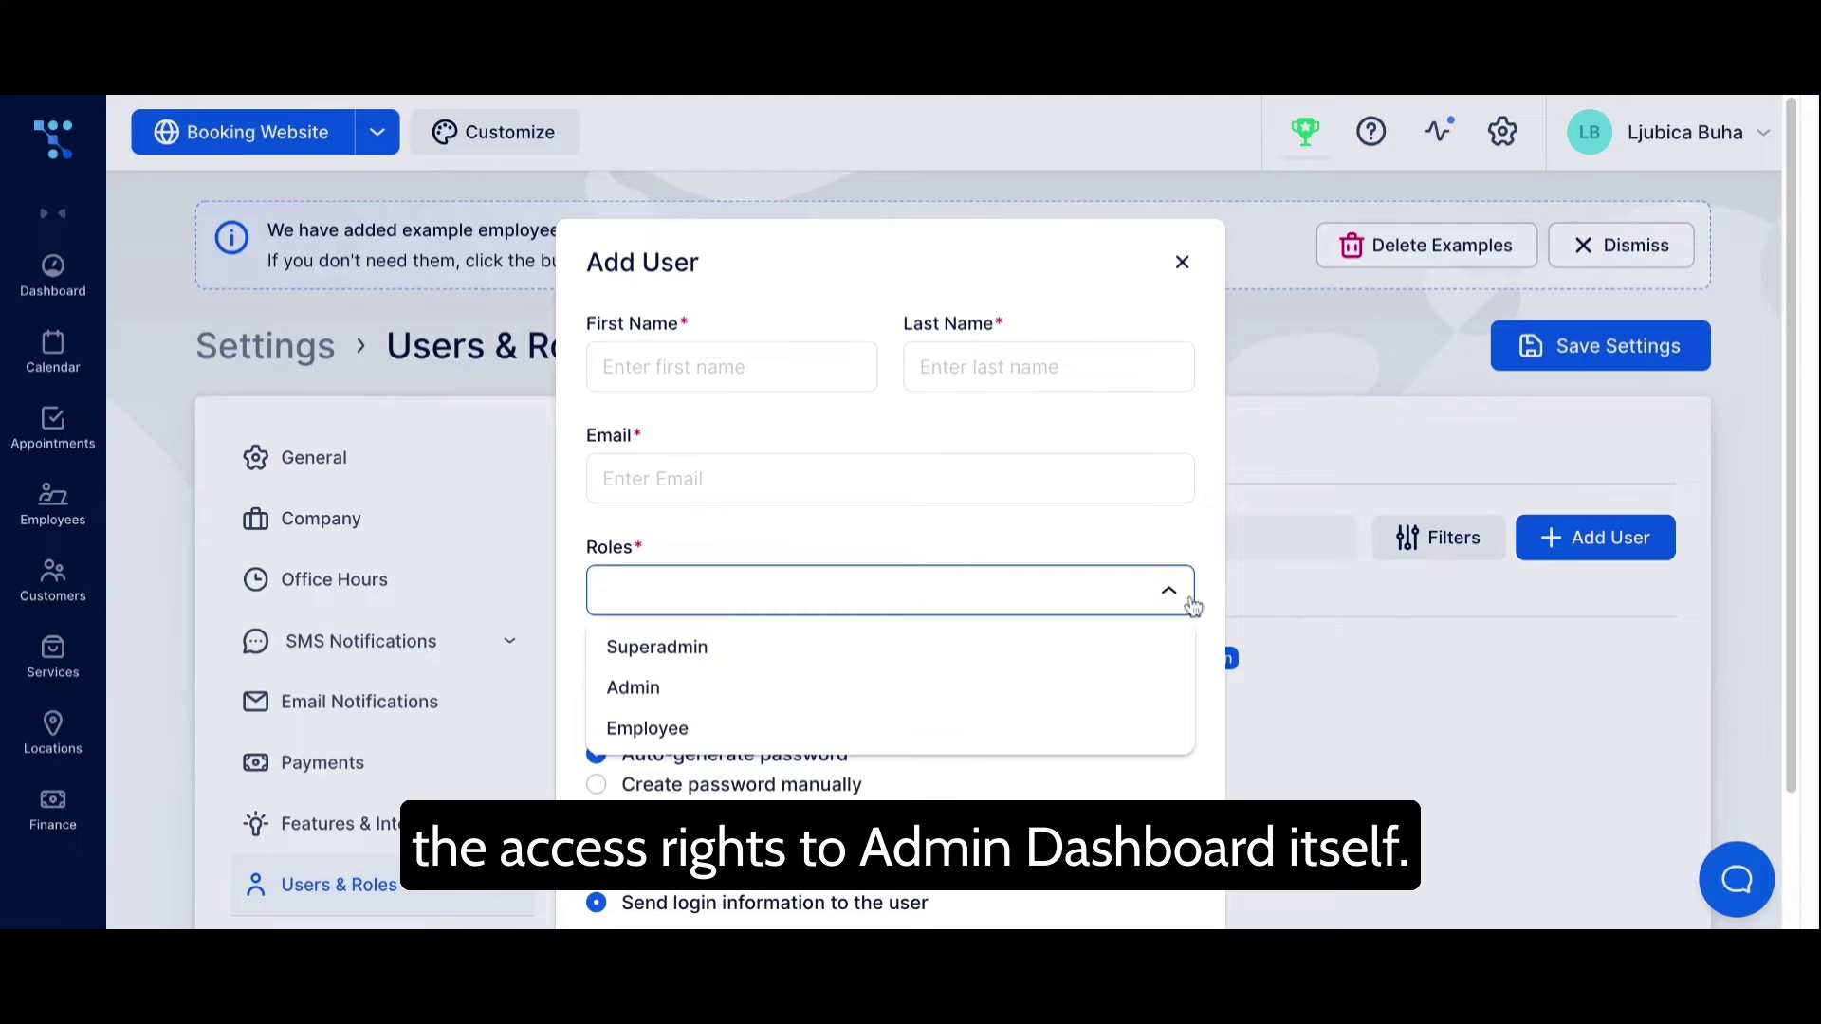
click(1181, 262)
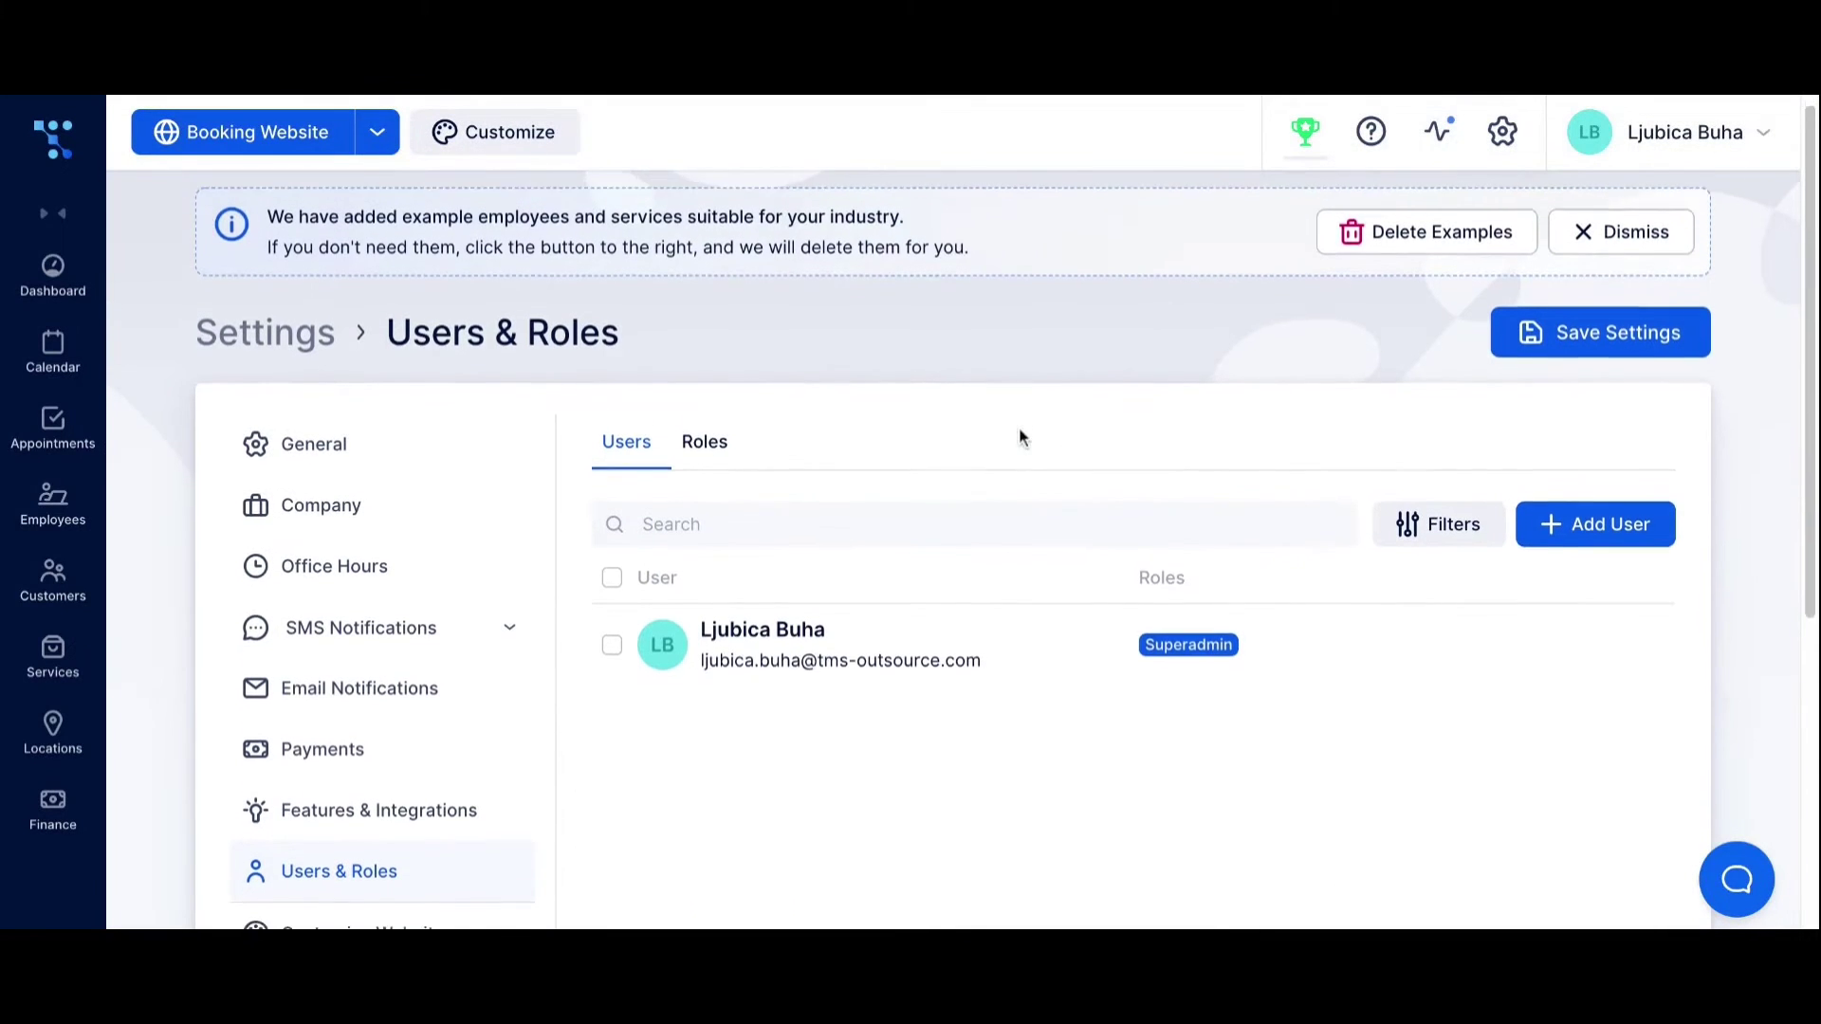
scroll(1043, 446, down, 3)
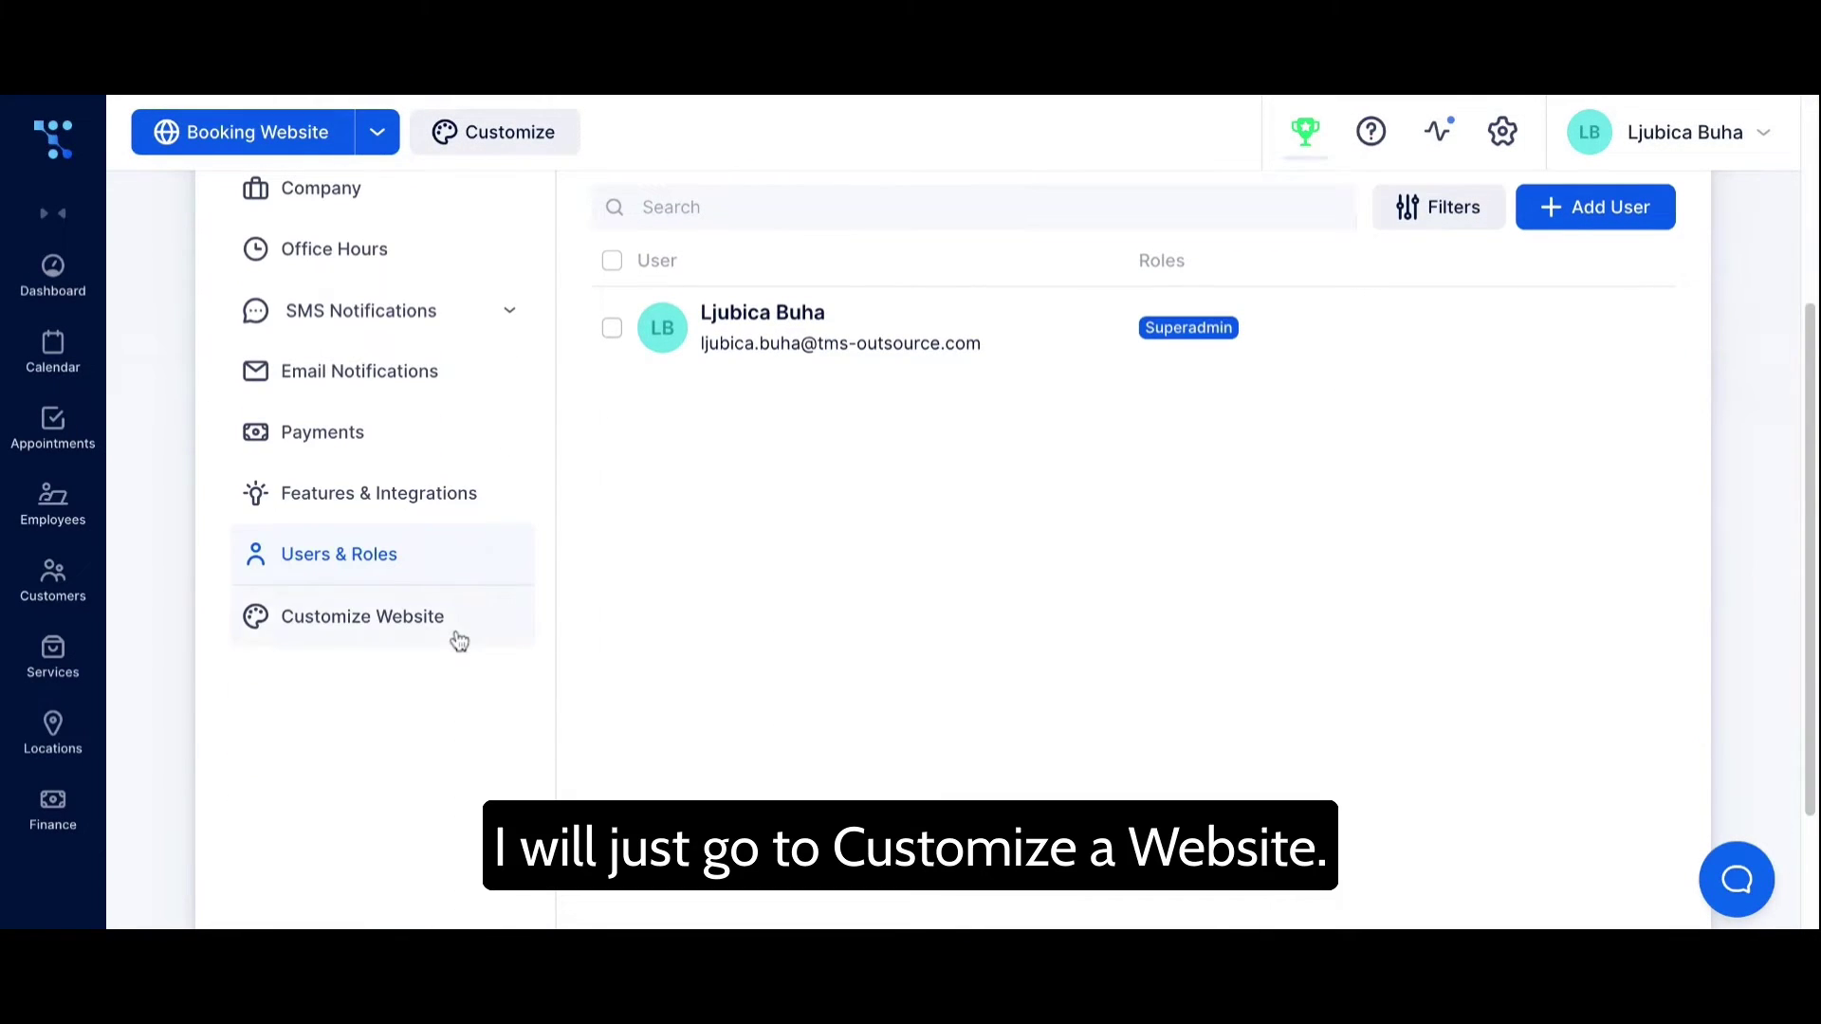
Step: Open Customize Website and show its Look and Feel section
click(459, 642)
scroll(1307, 673, down, 1)
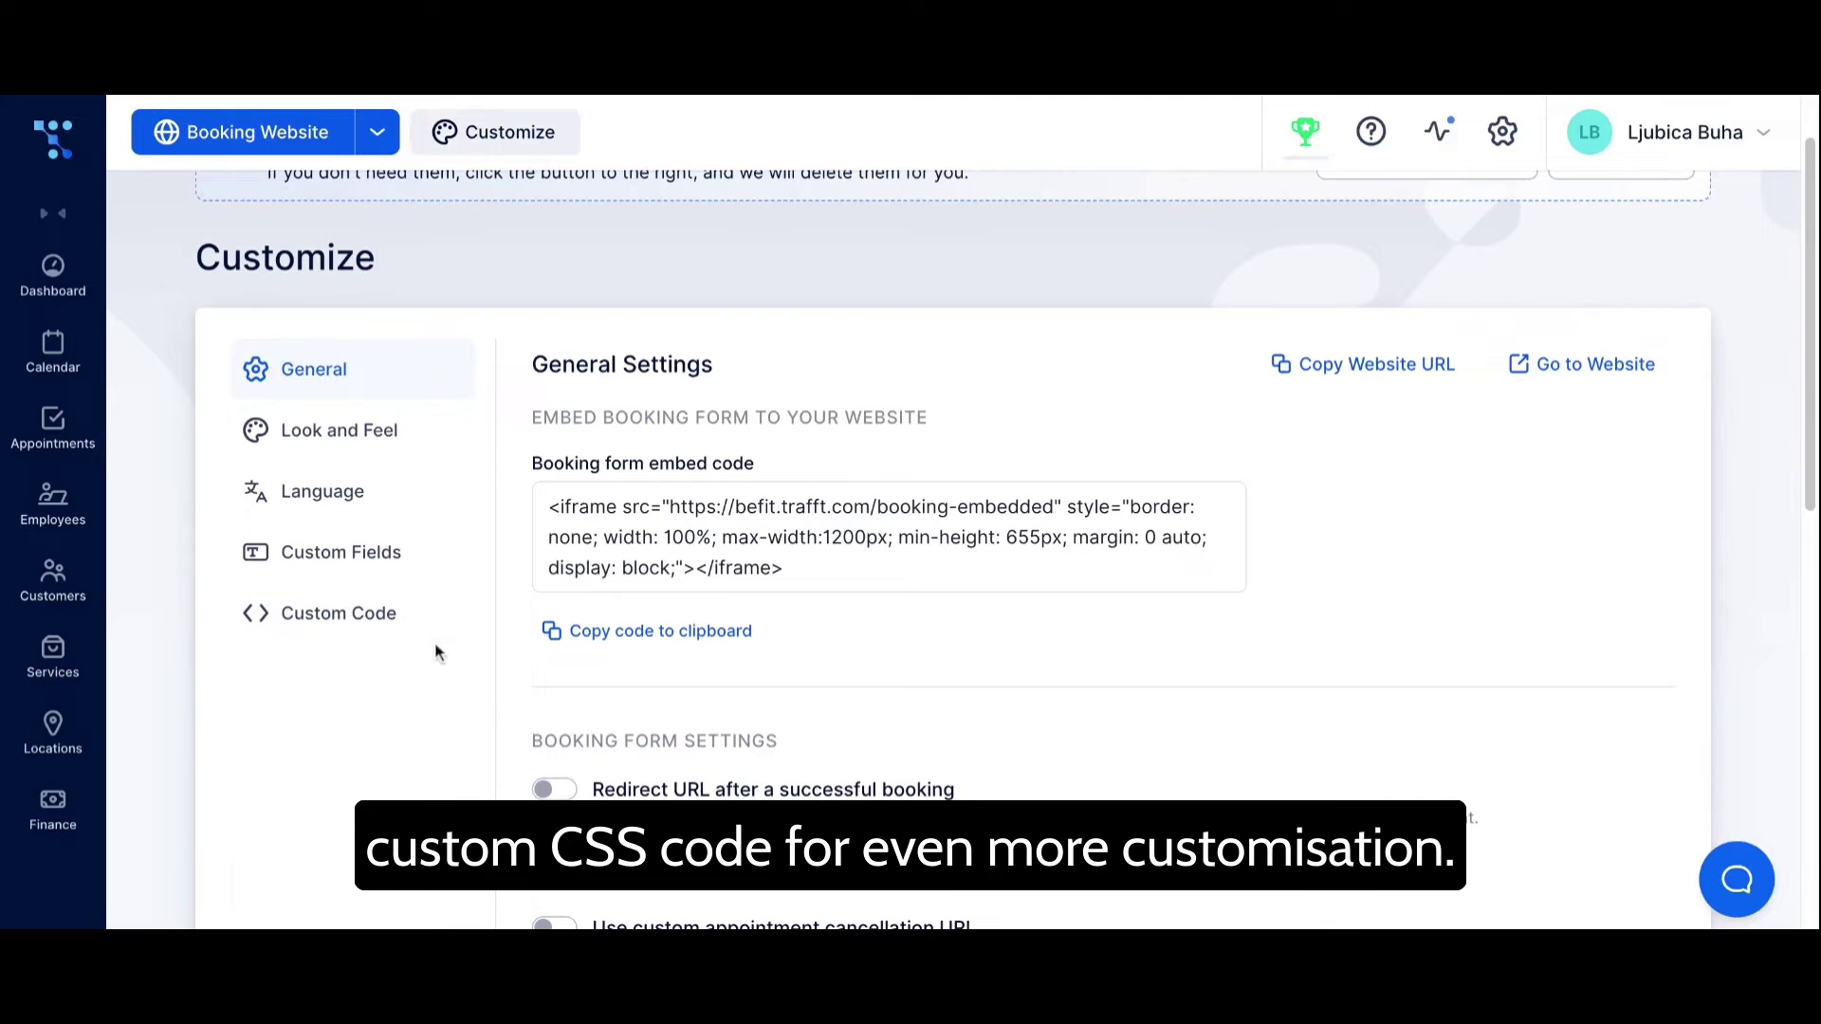
click(372, 435)
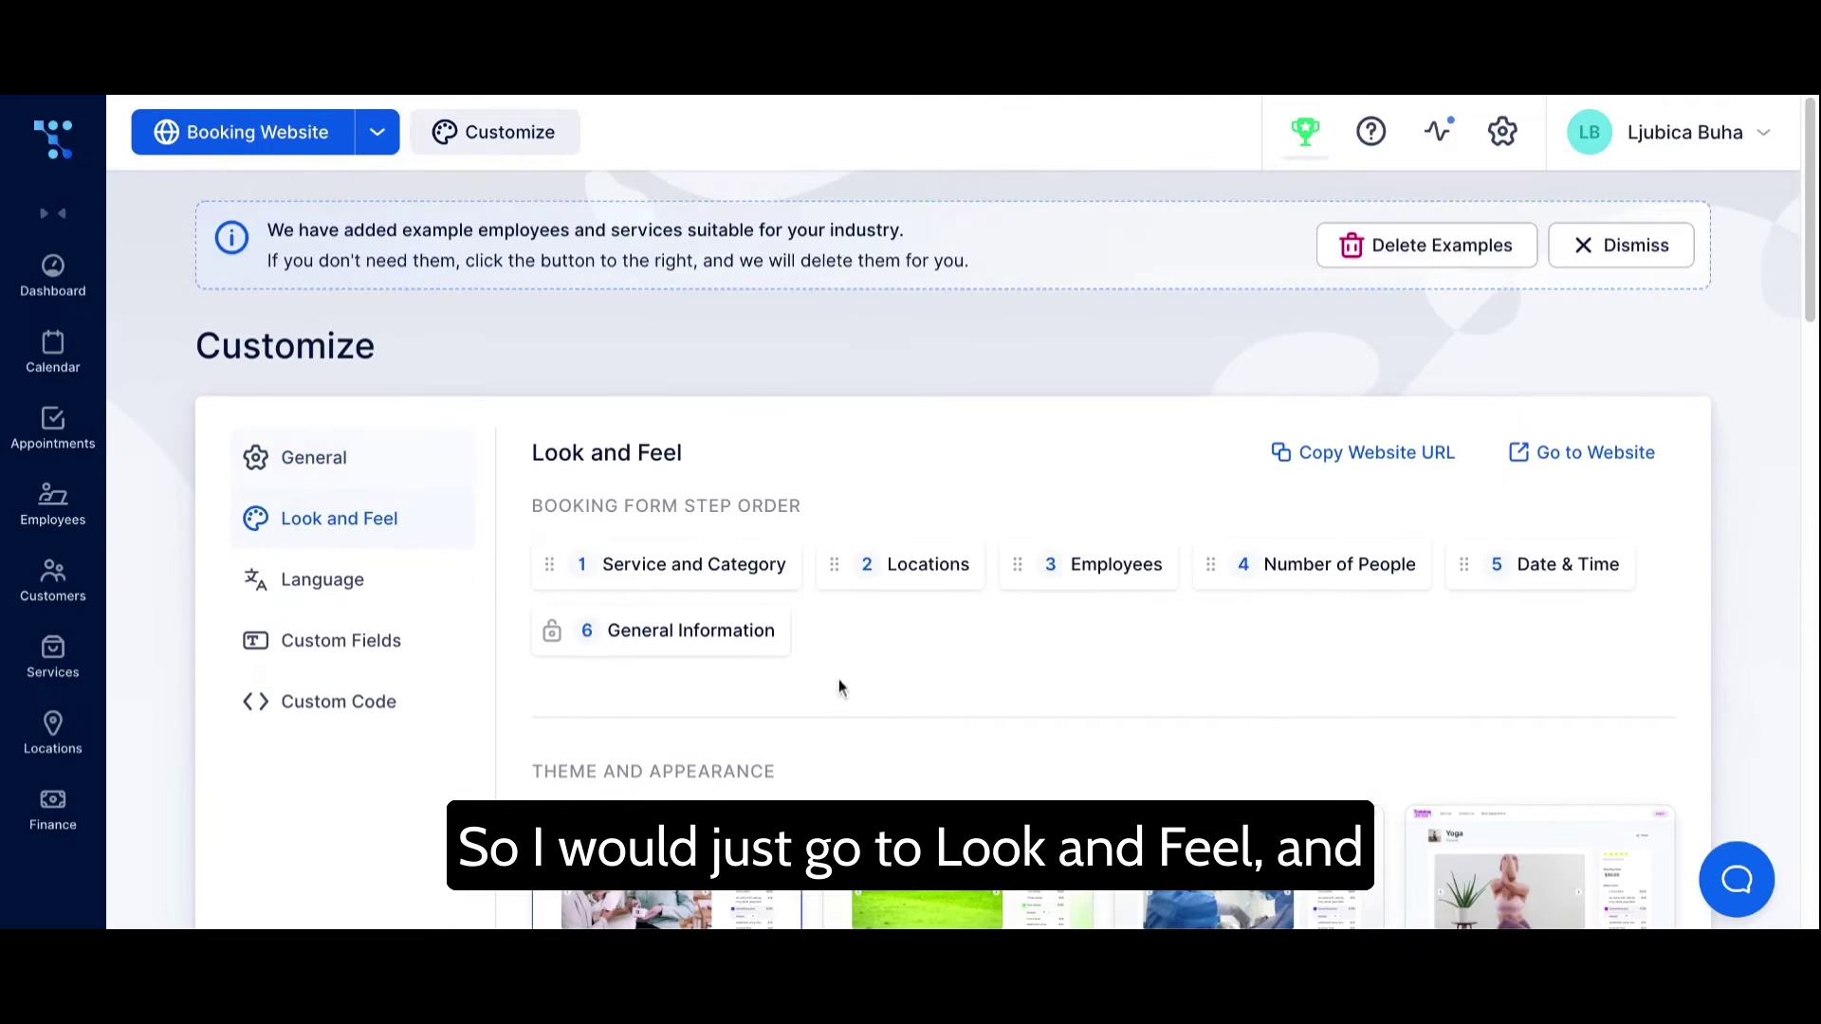
Step: Switch the booking website to the dark Lines template with large service images
scroll(1417, 652, down, 6)
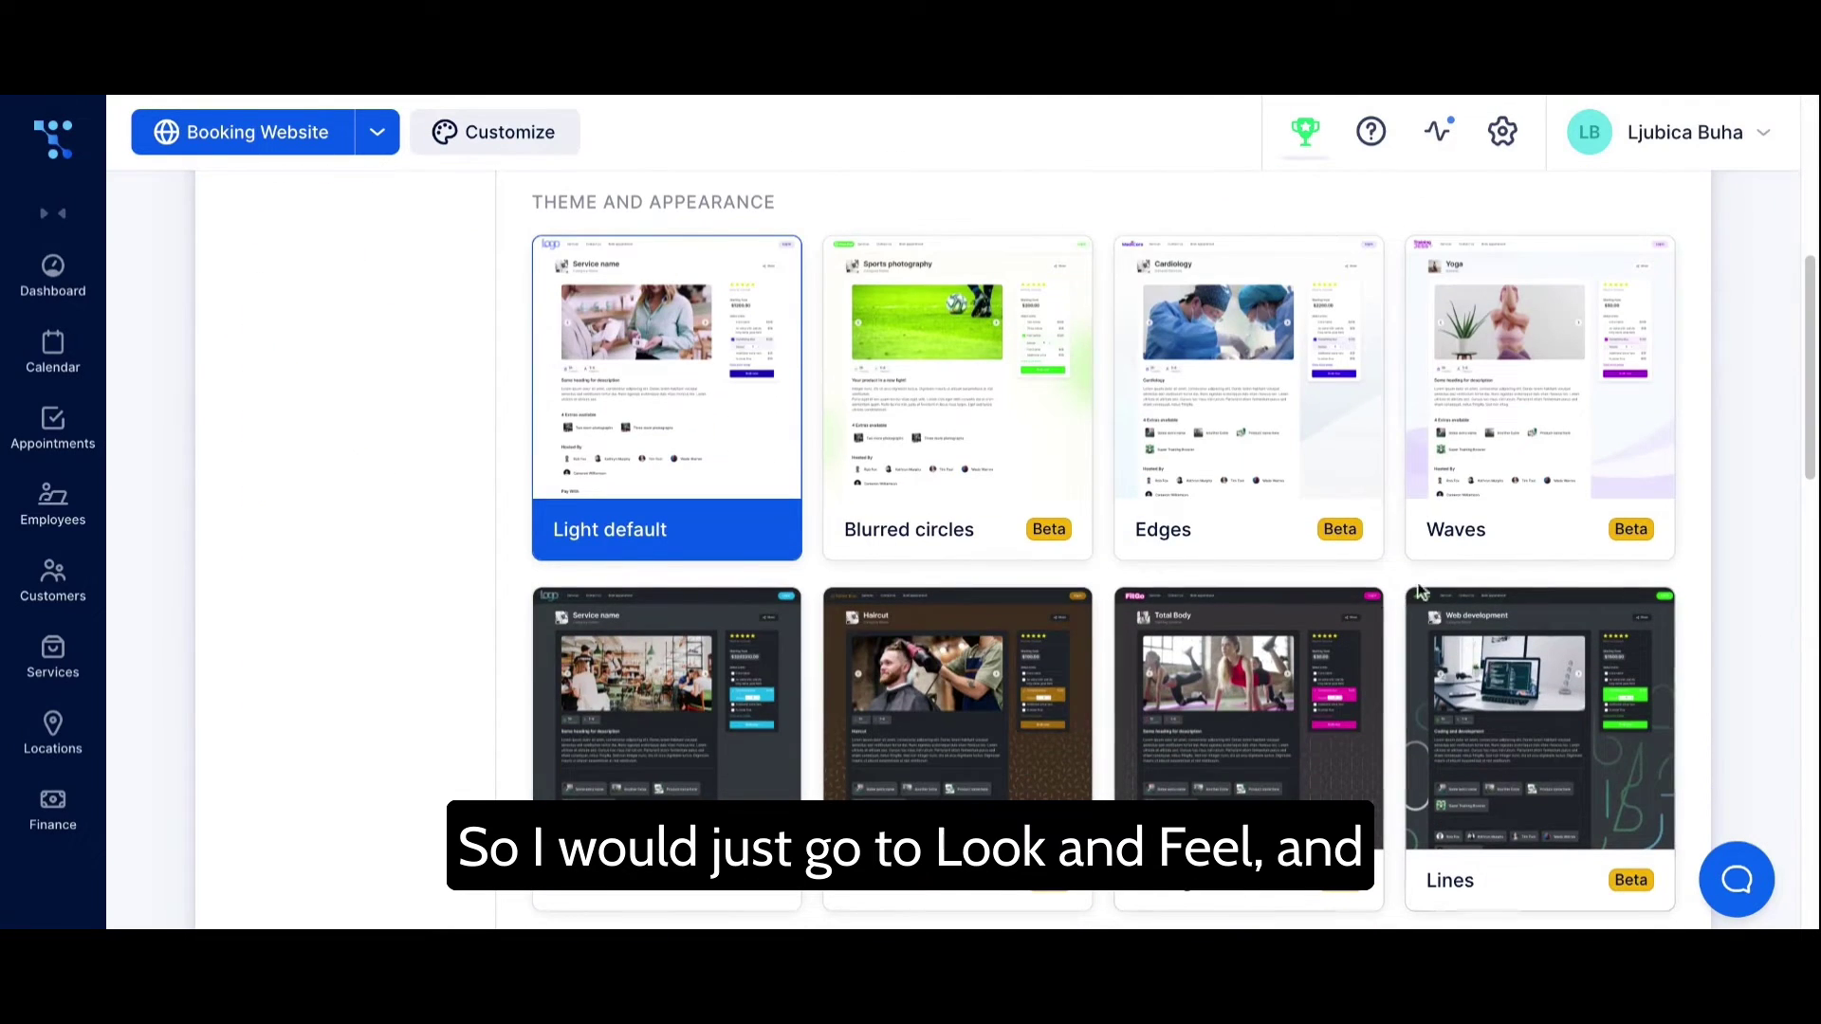
scroll(1665, 574, up, 1)
scroll(1669, 578, up, 1)
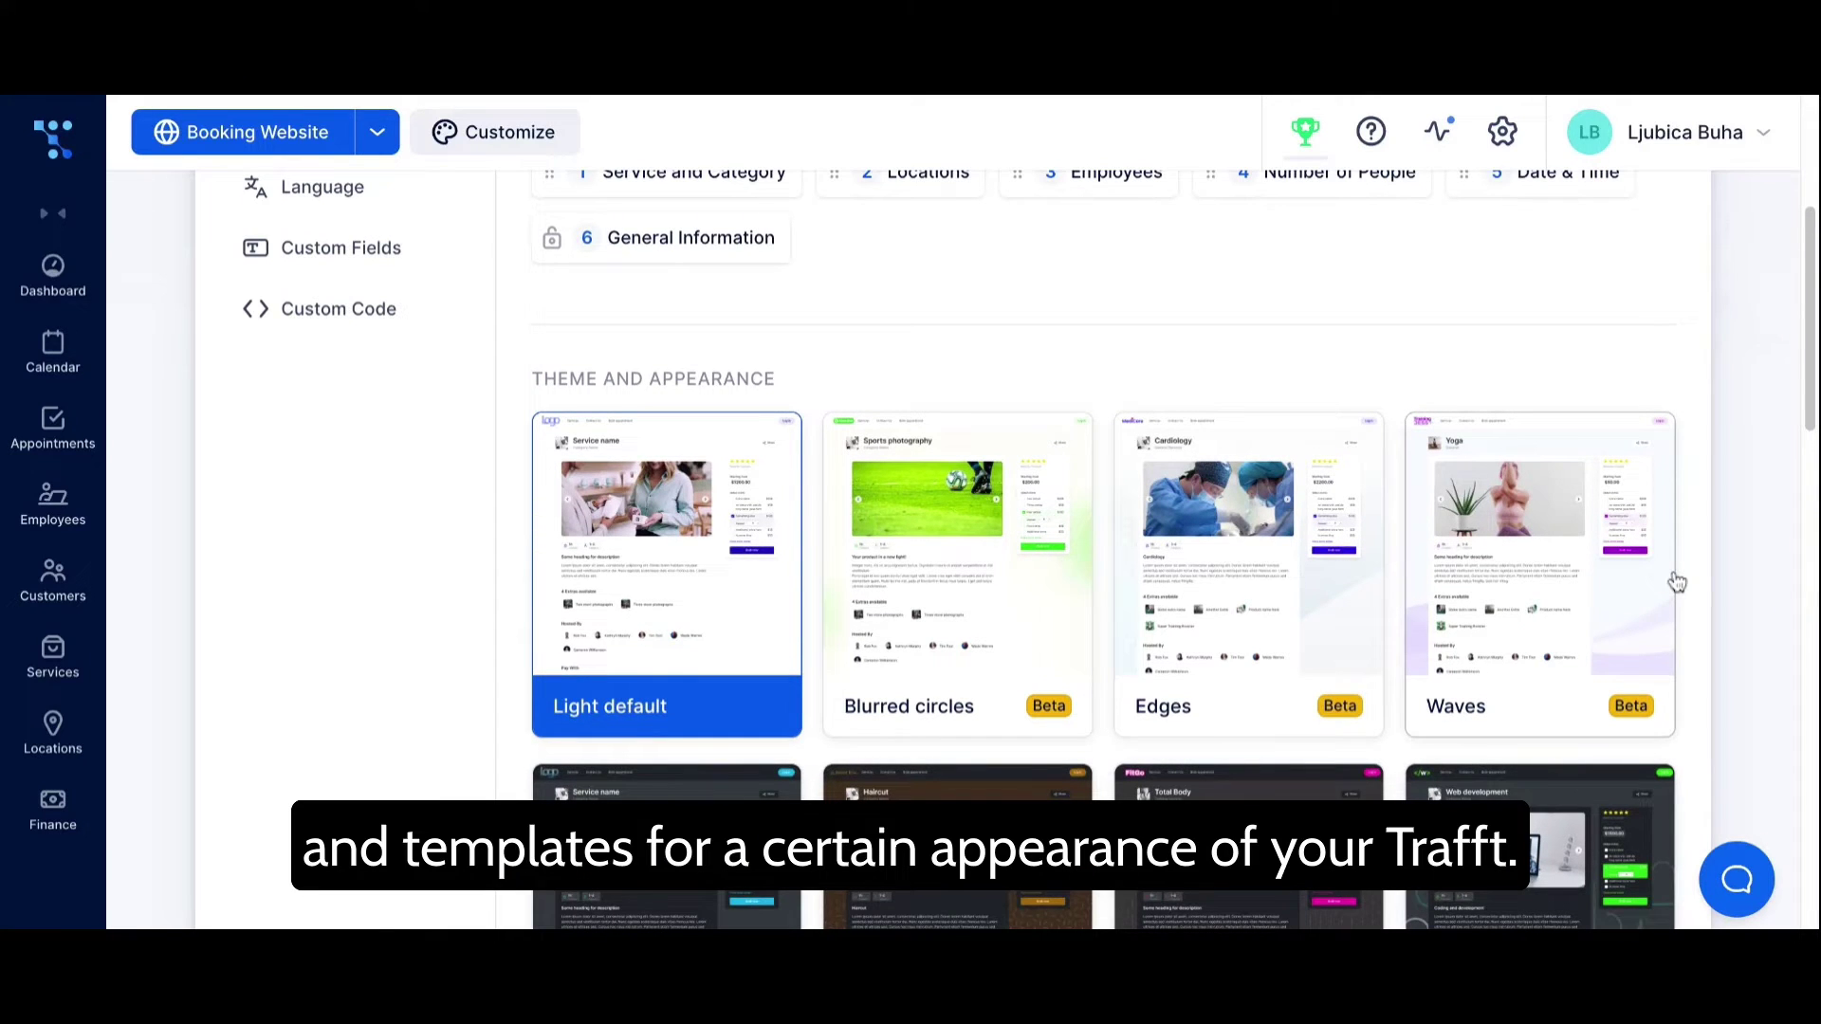
scroll(1601, 664, down, 4)
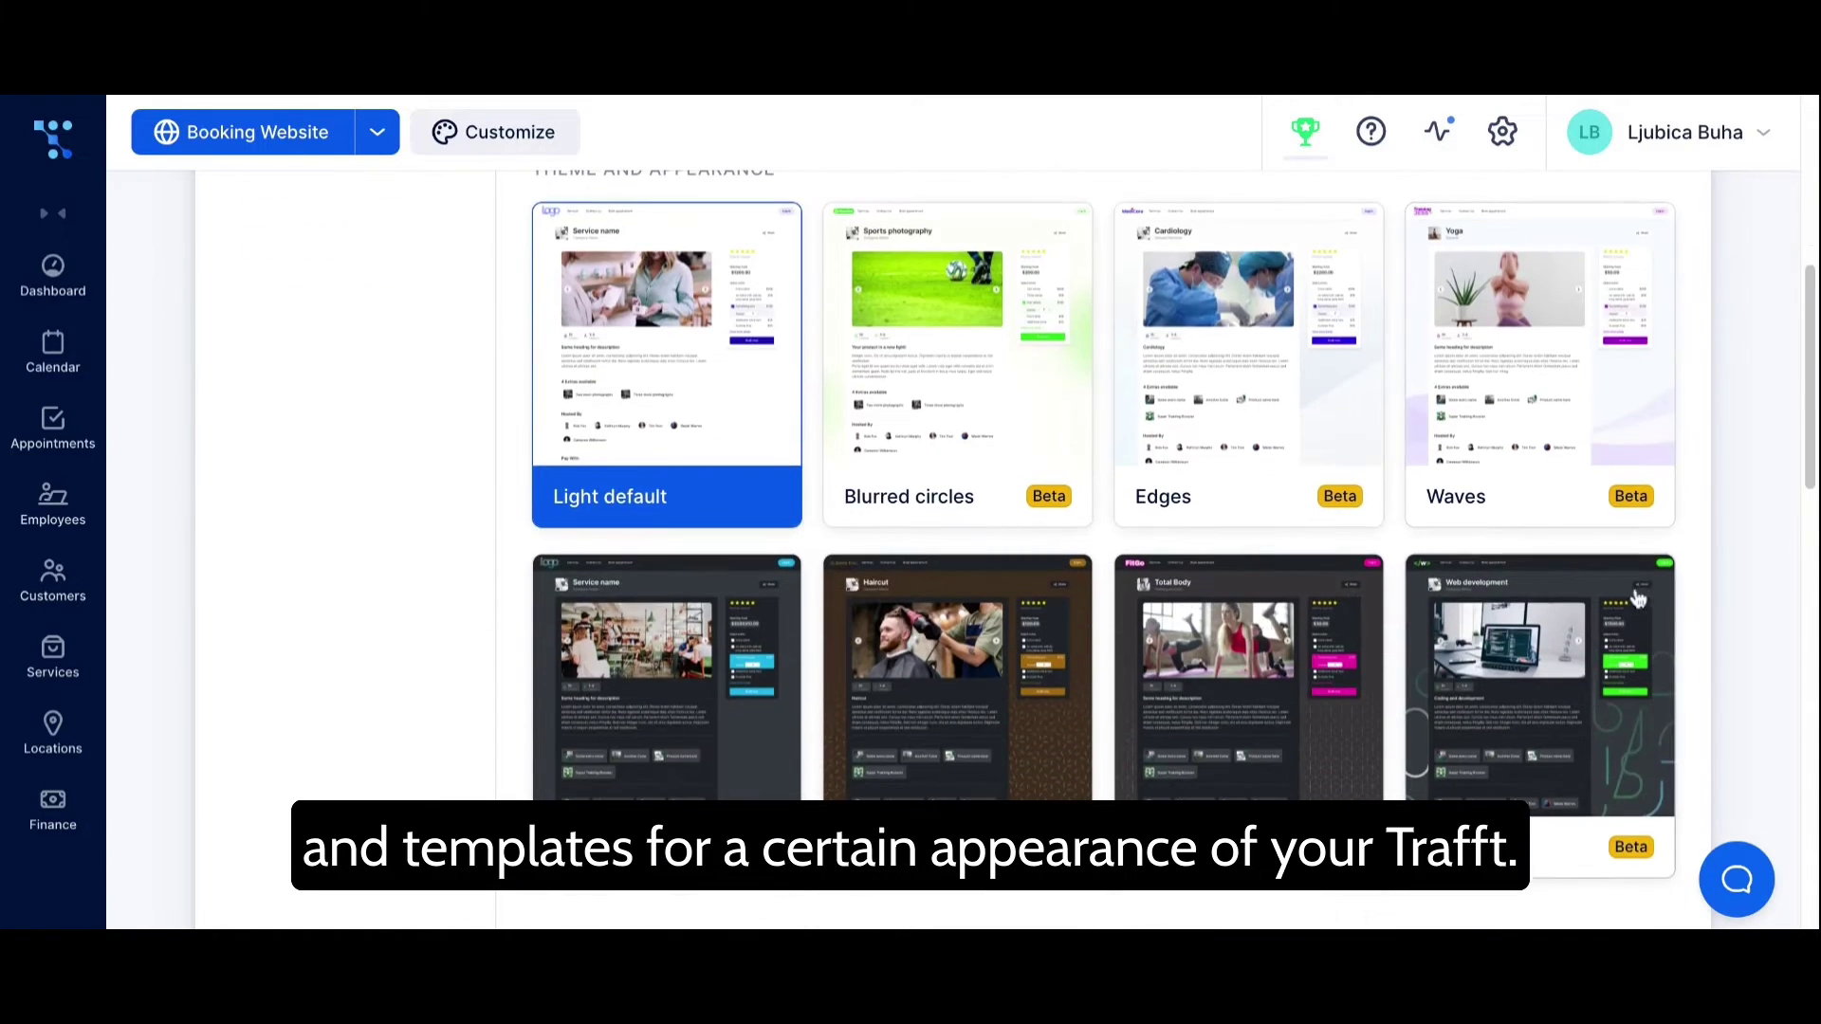
click(1603, 667)
scroll(1612, 668, down, 10)
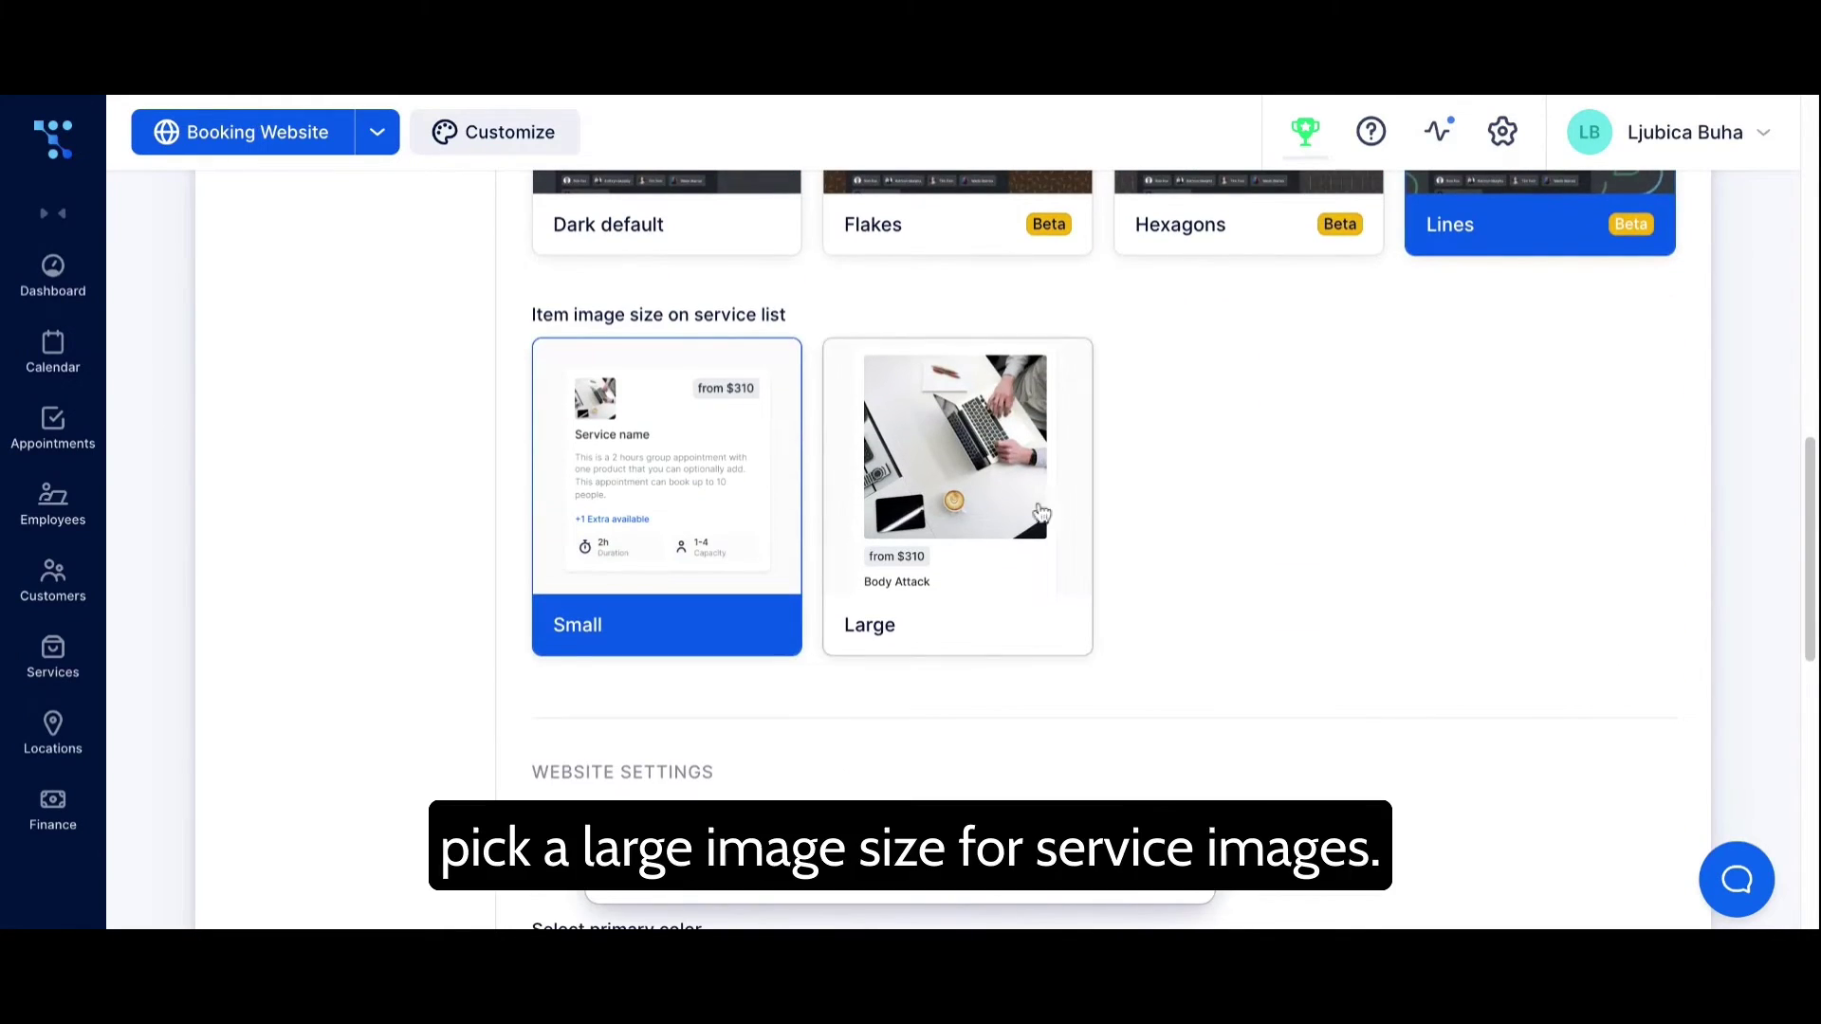
click(975, 495)
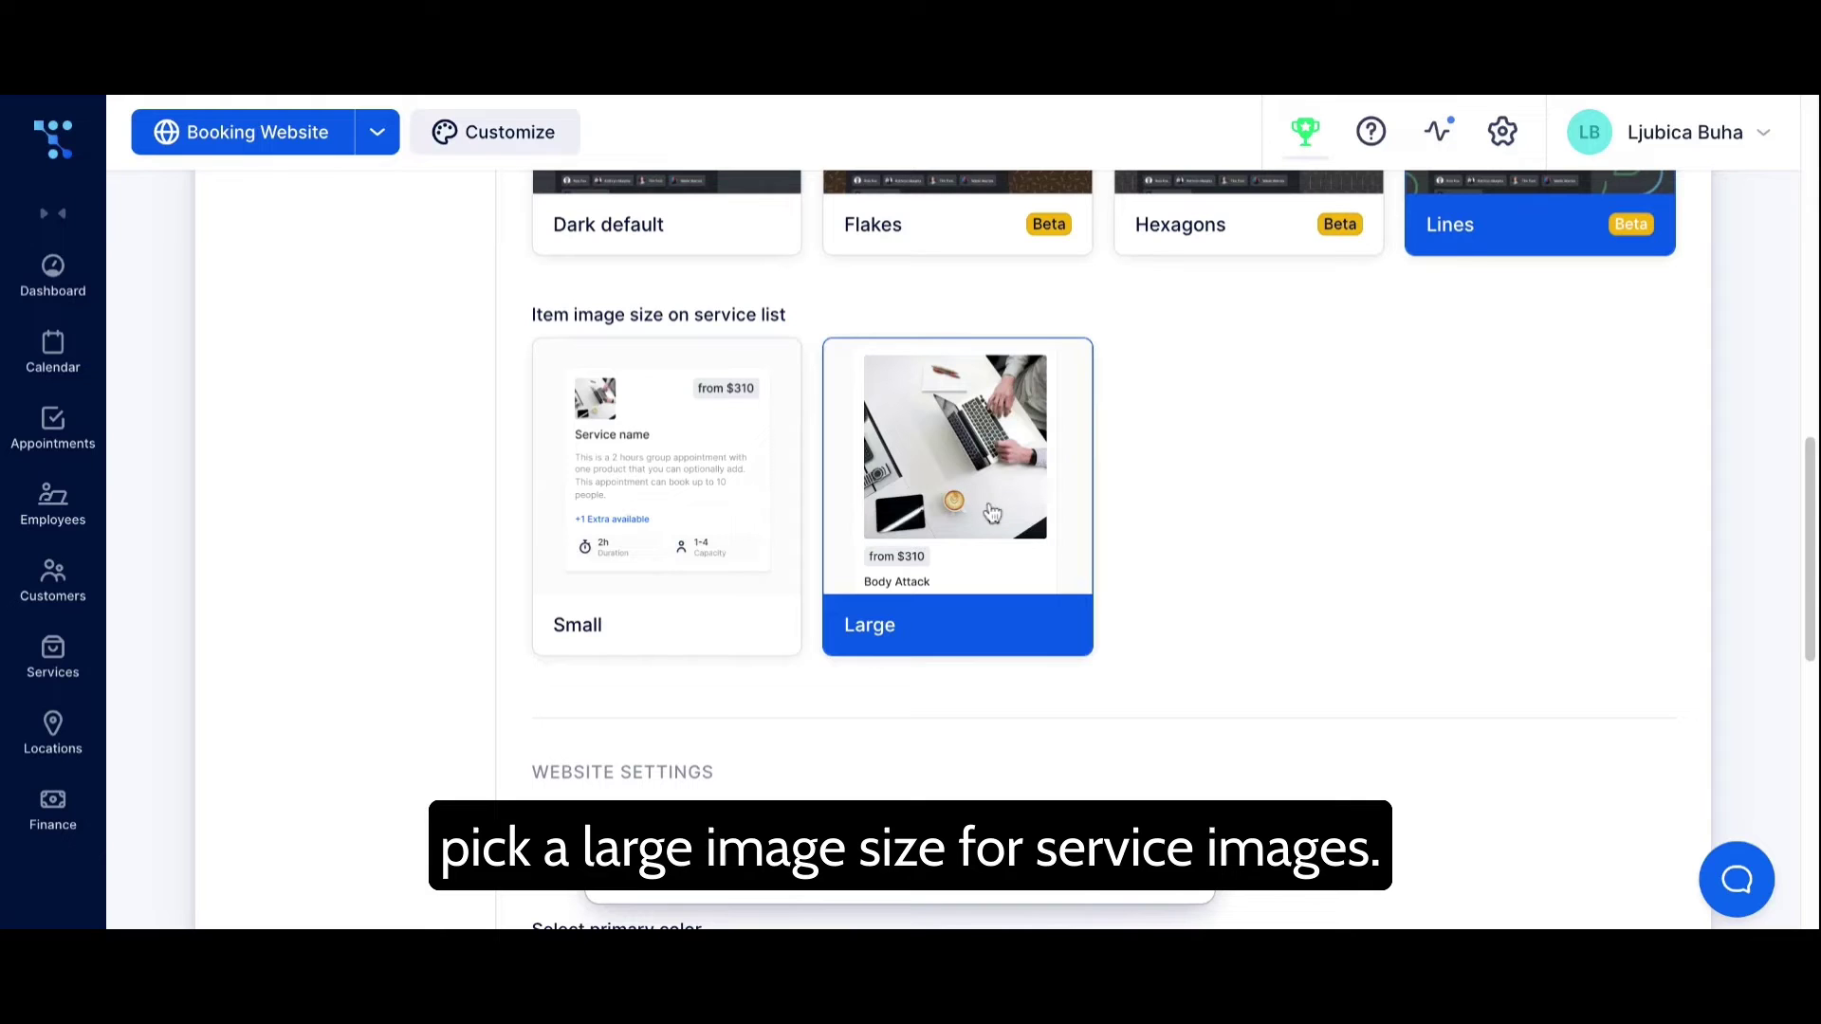
Step: Set primary colour #CC5DE8 and Montserrat font, hide the Made with Trafft mark, and upload a logo
scroll(1105, 512, down, 5)
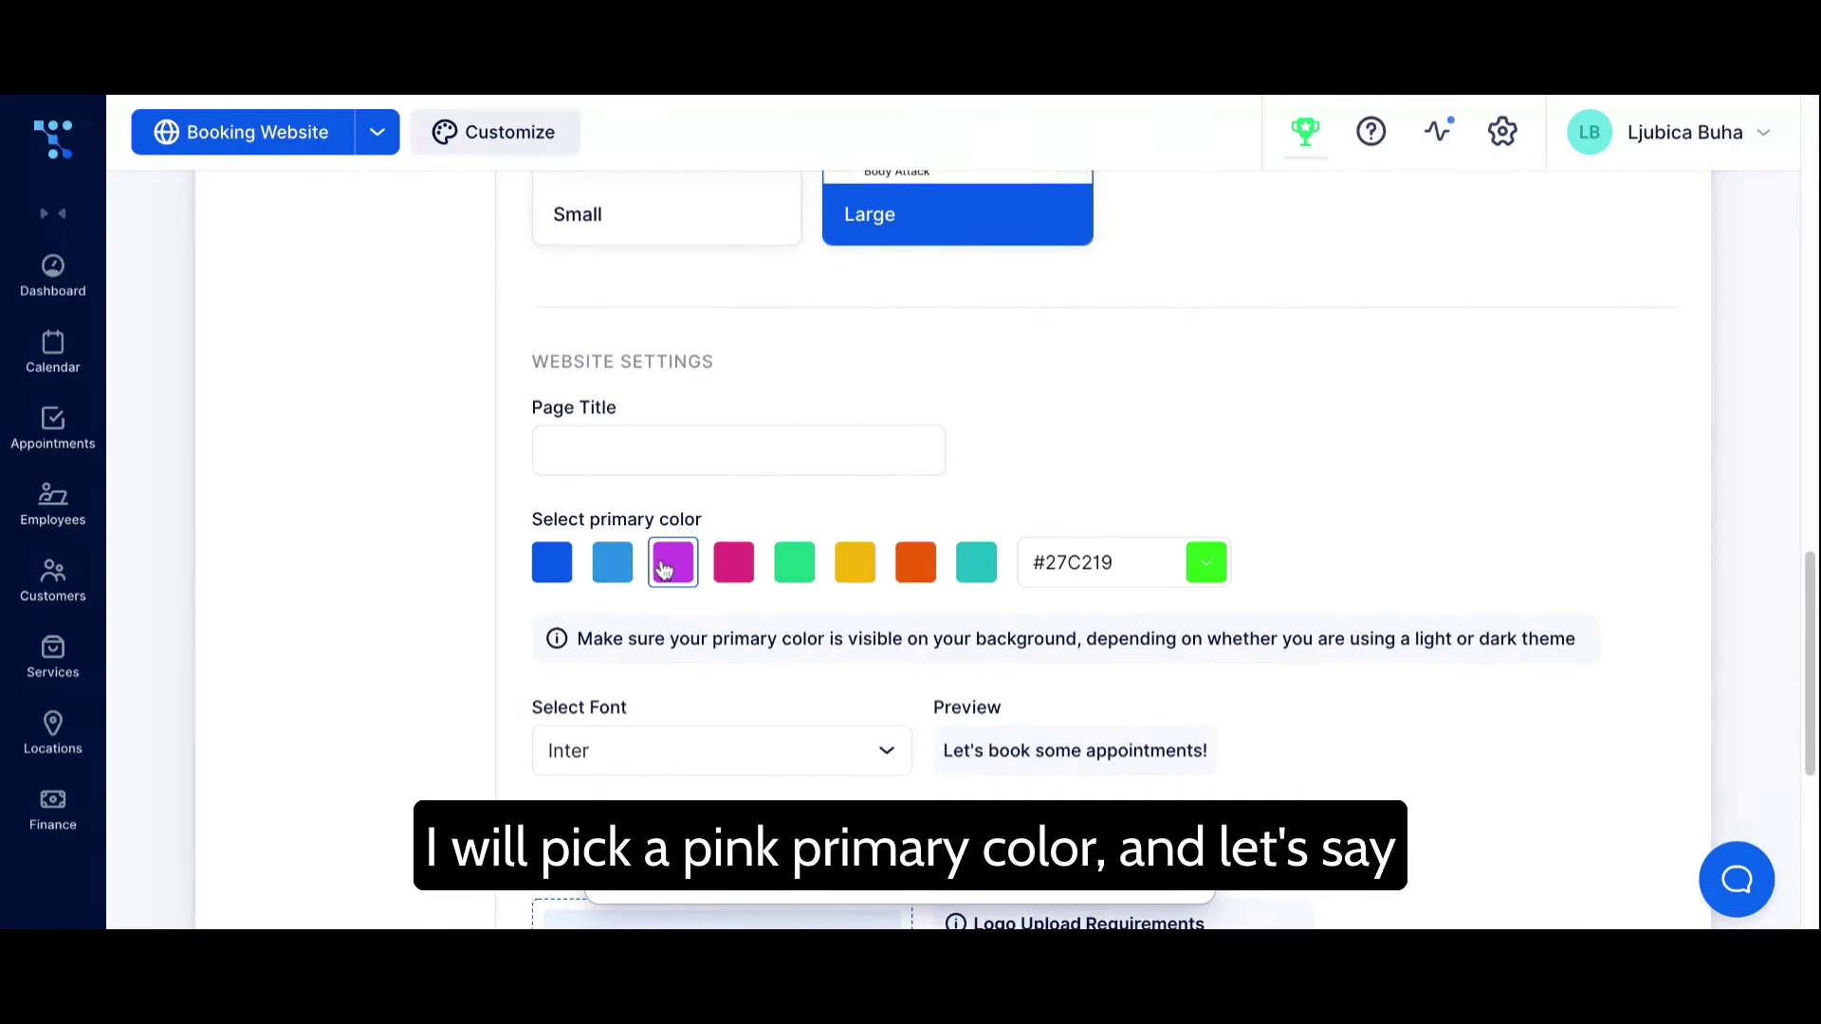
click(672, 567)
scroll(683, 579, down, 3)
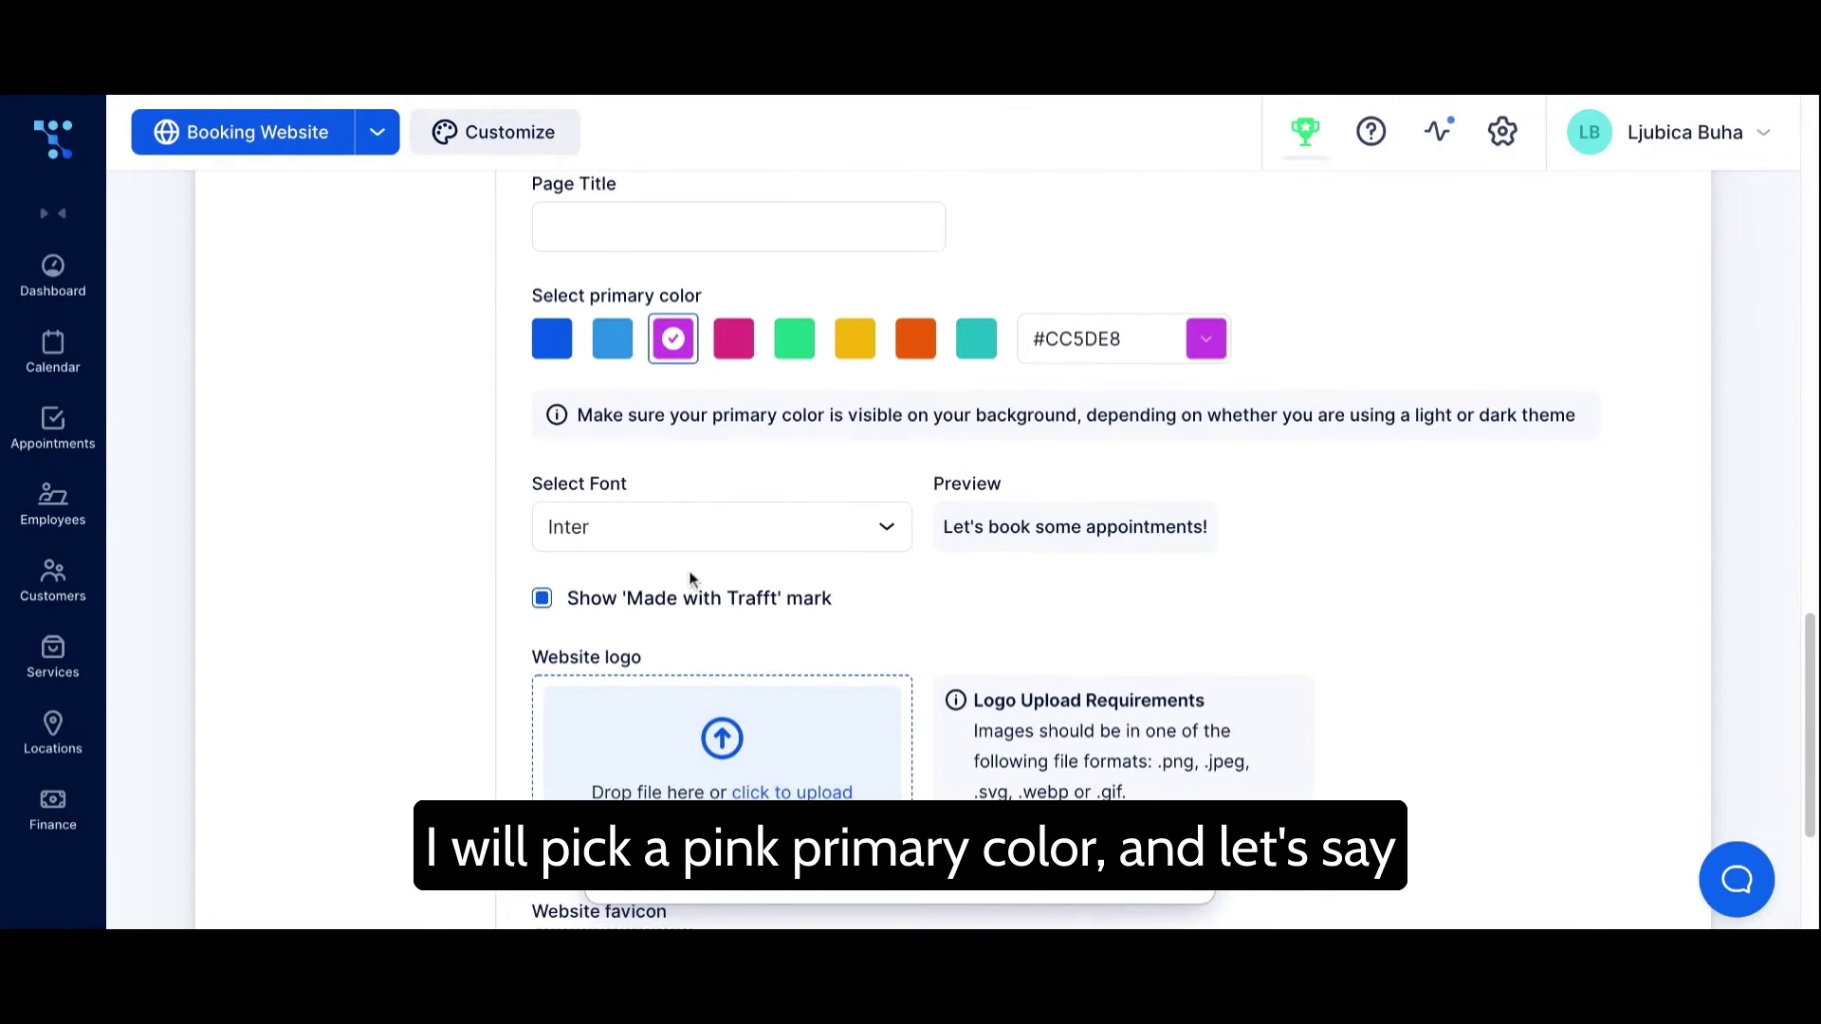
click(834, 536)
click(723, 664)
scroll(959, 614, down, 3)
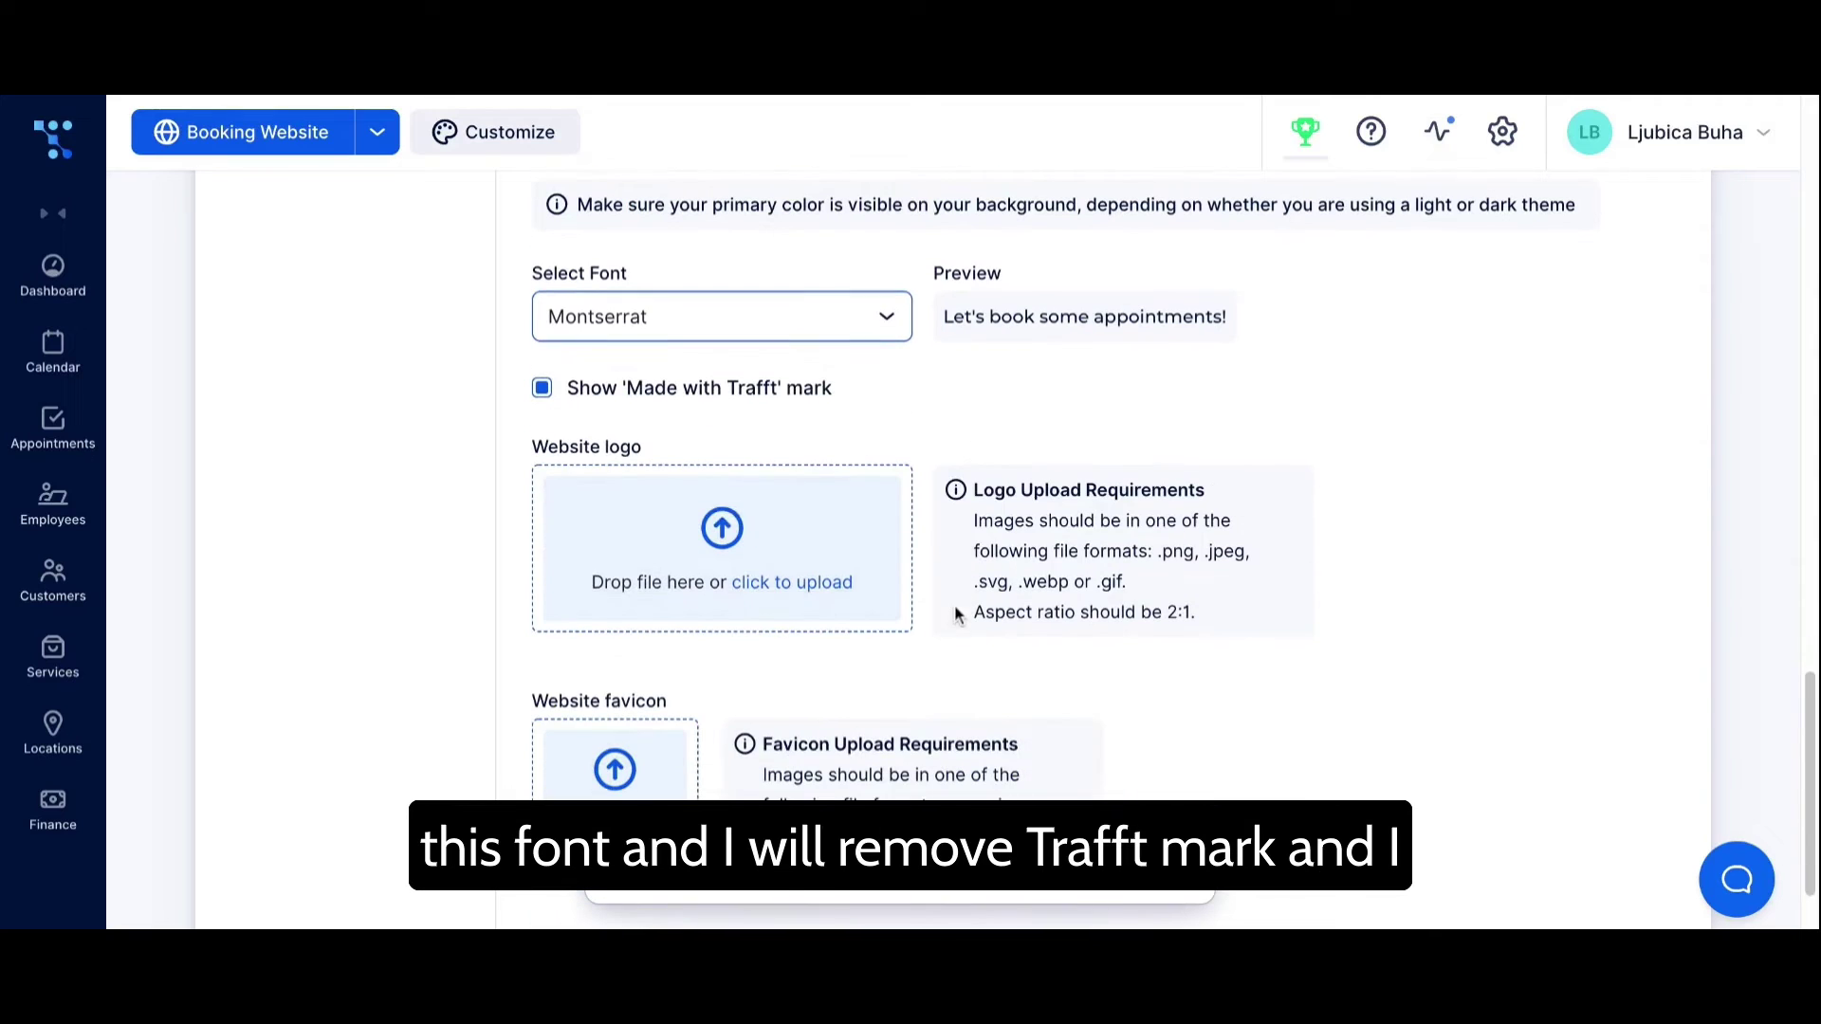
click(543, 406)
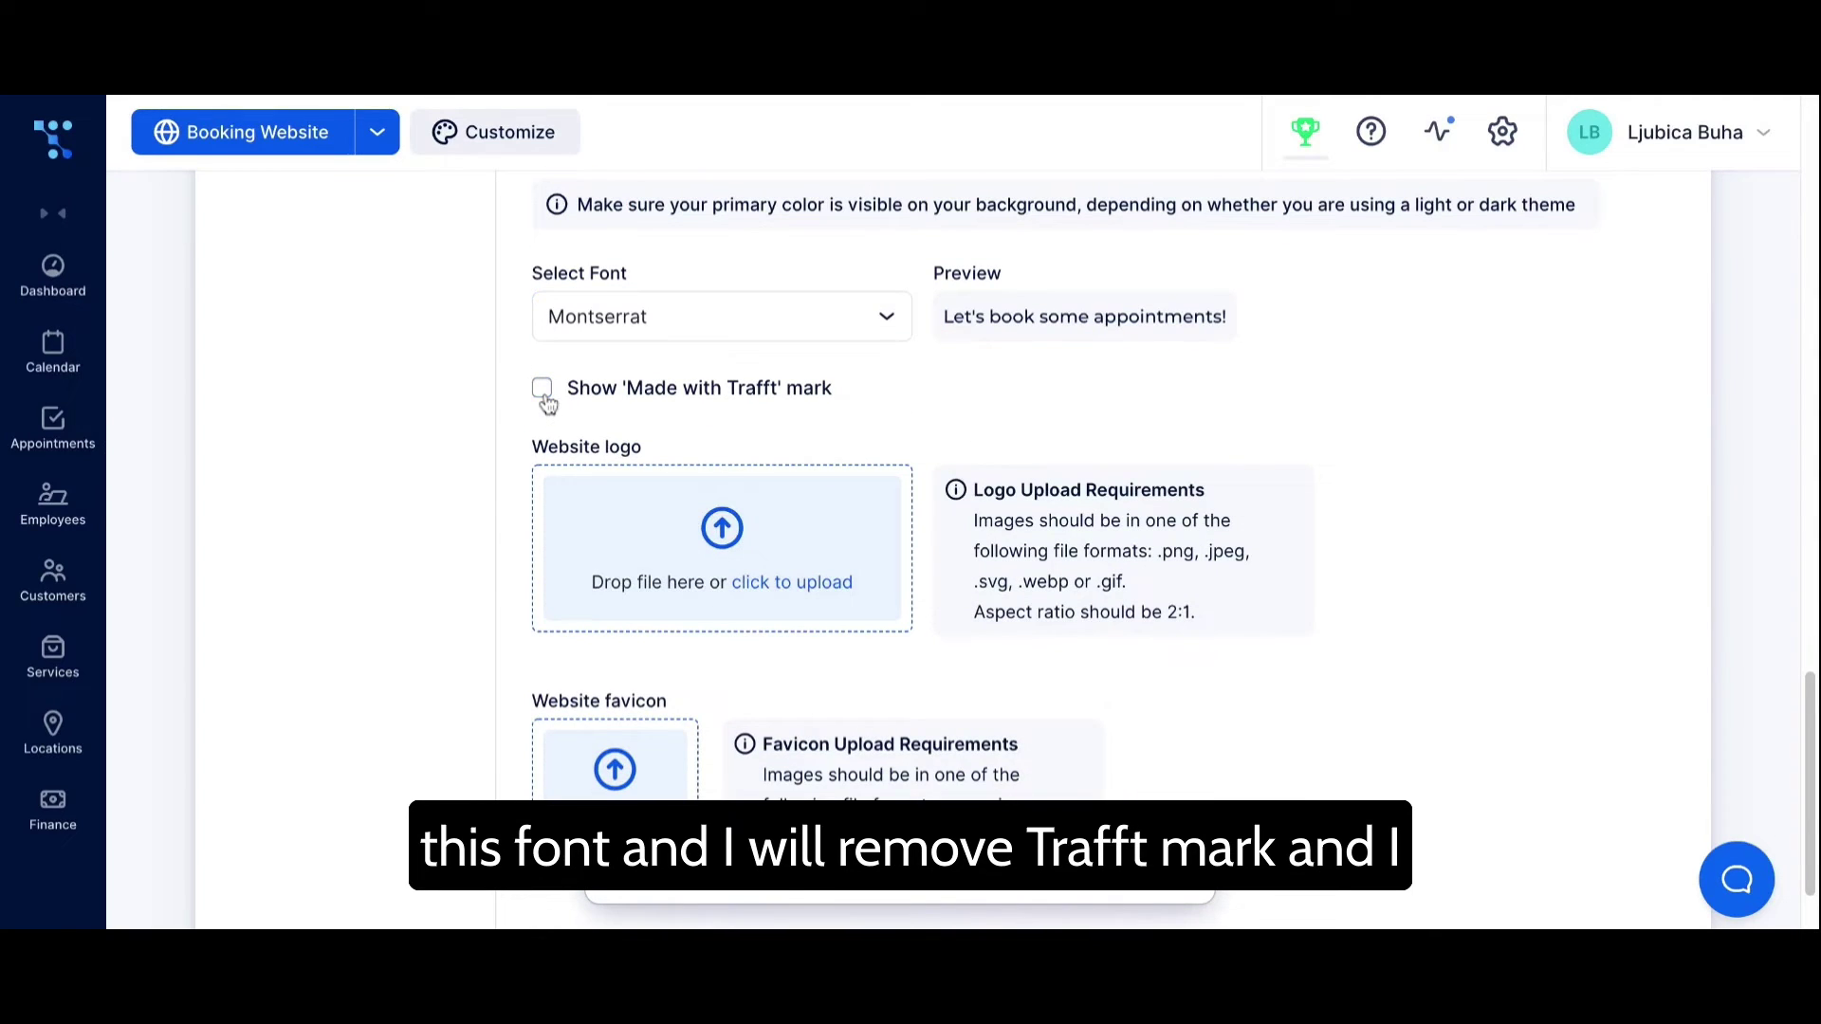
click(787, 586)
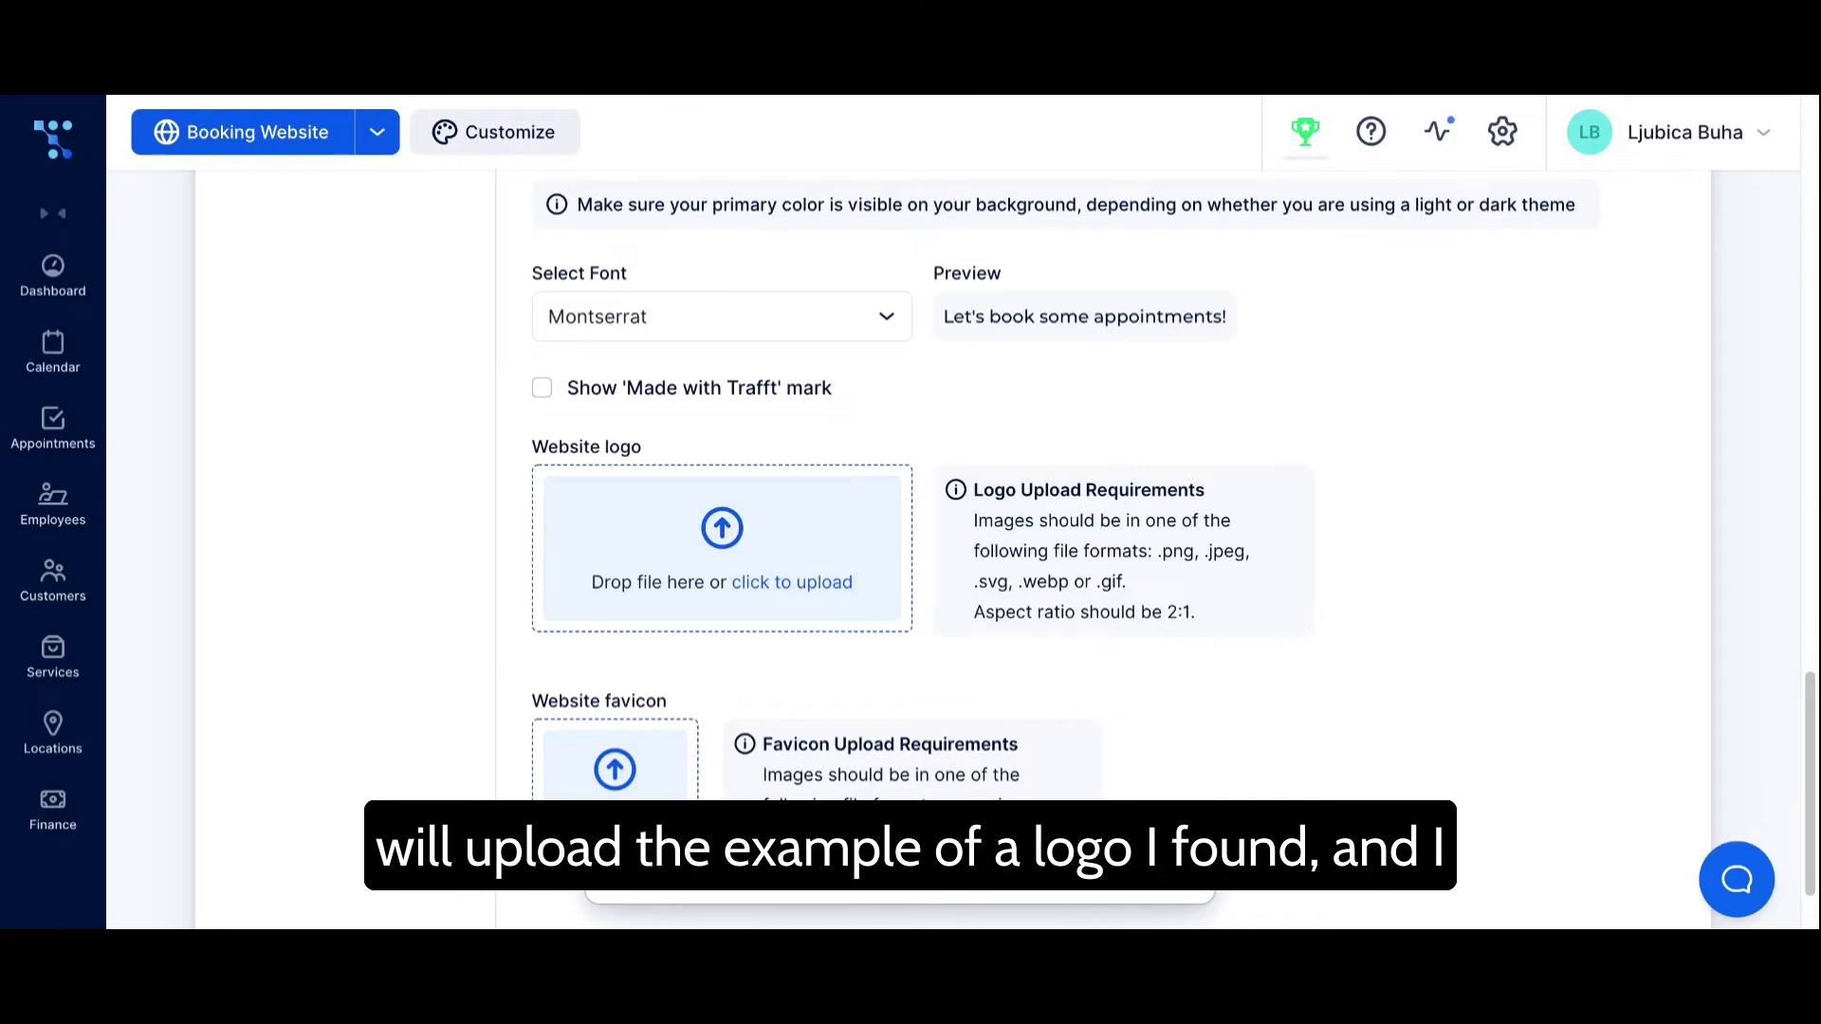
scroll(911, 521, down, 2)
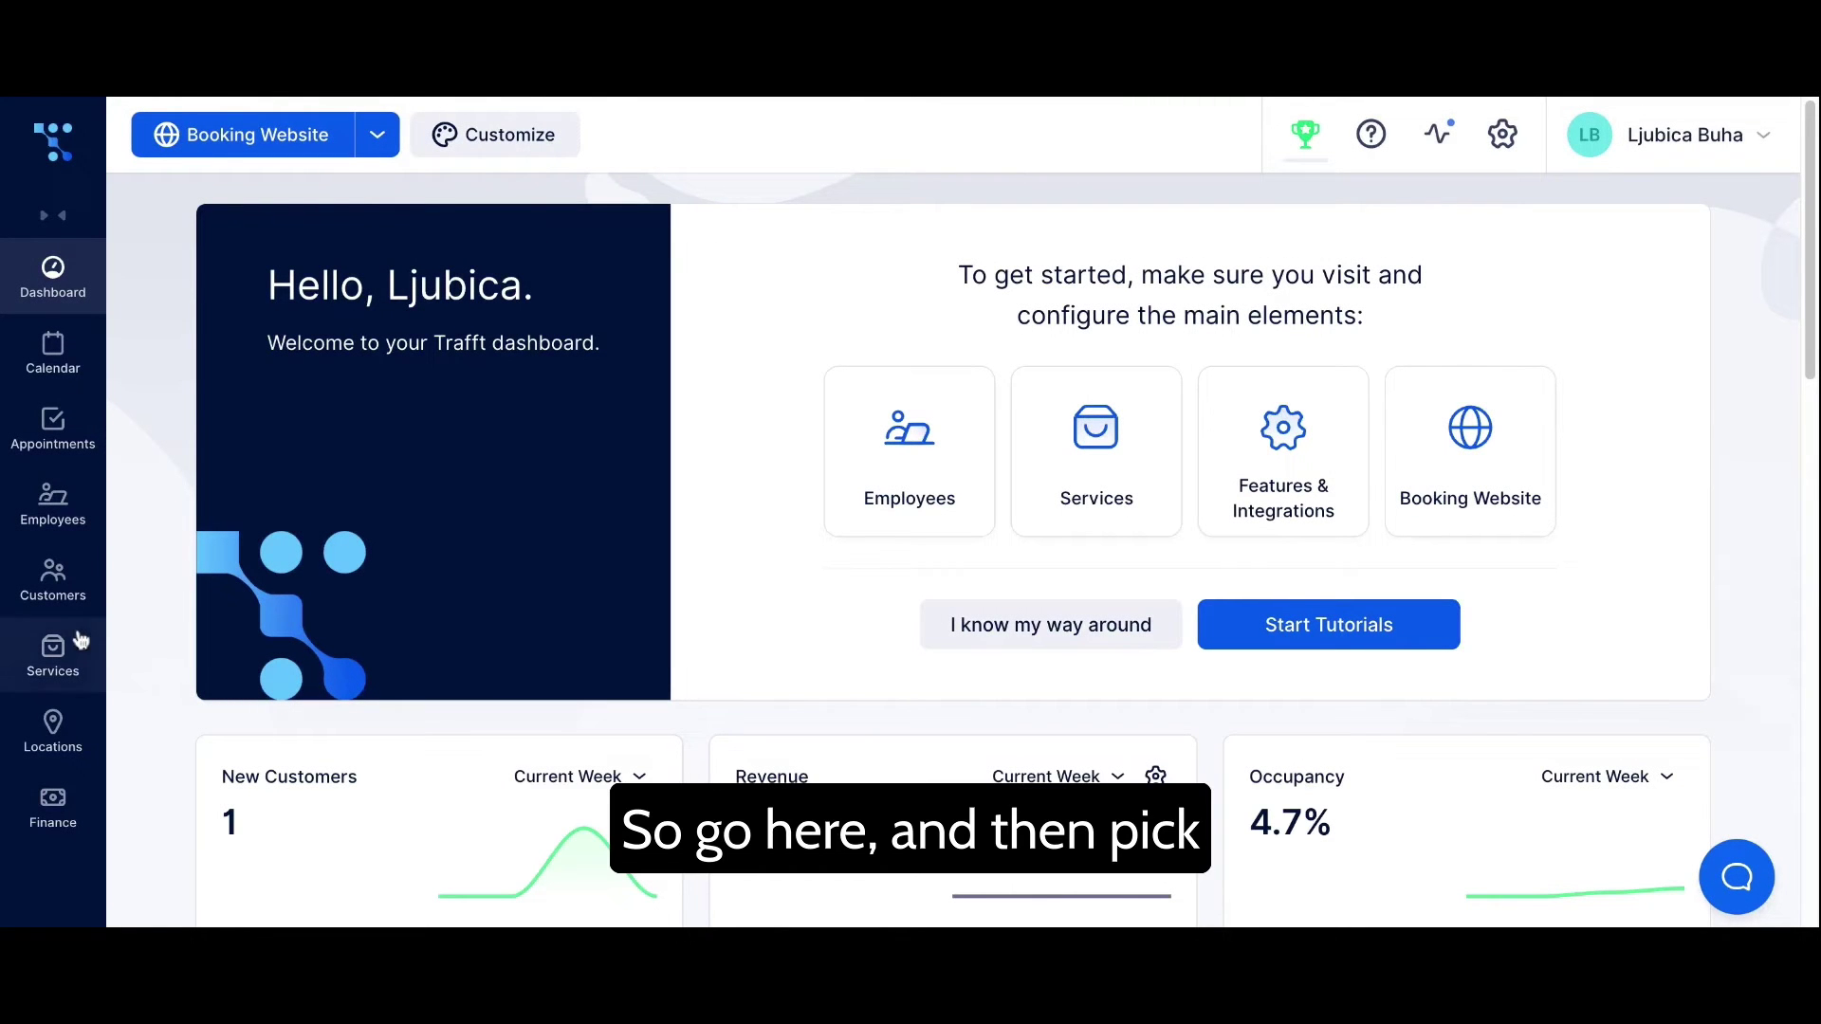
Step: Open the 1-hour group meeting service for editing and add a photo
click(53, 655)
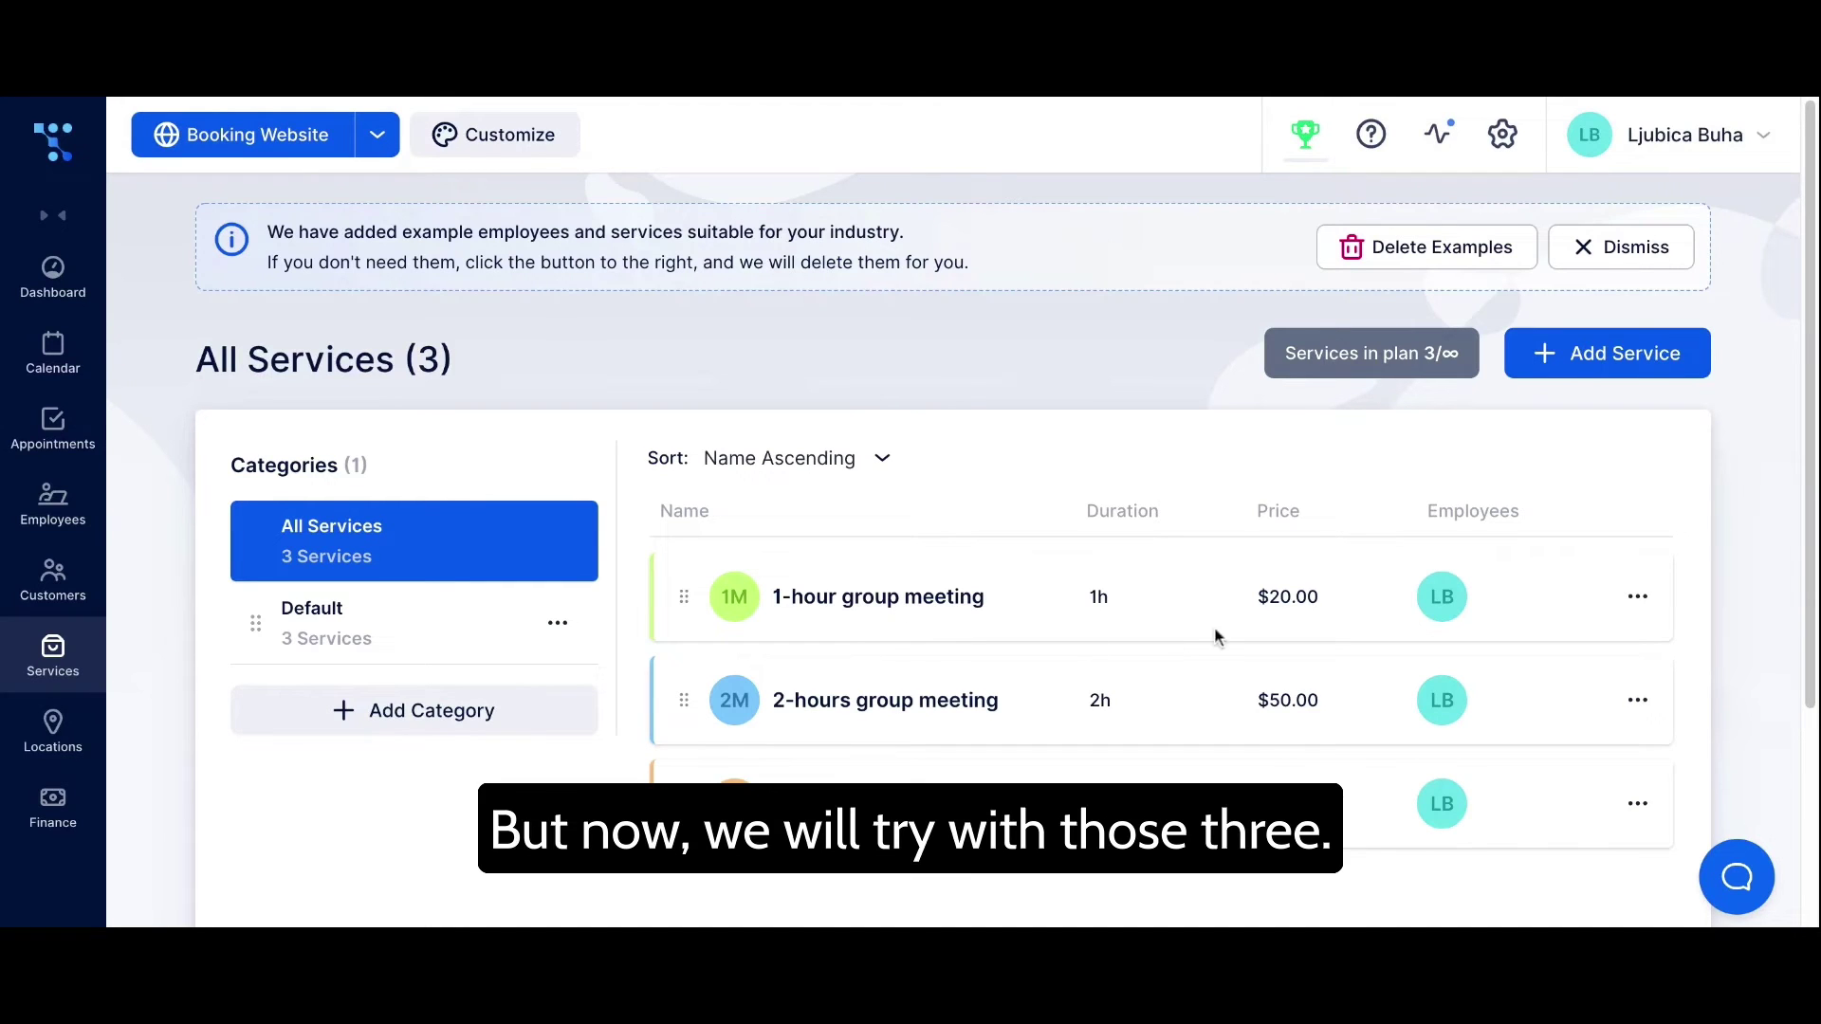
click(1638, 599)
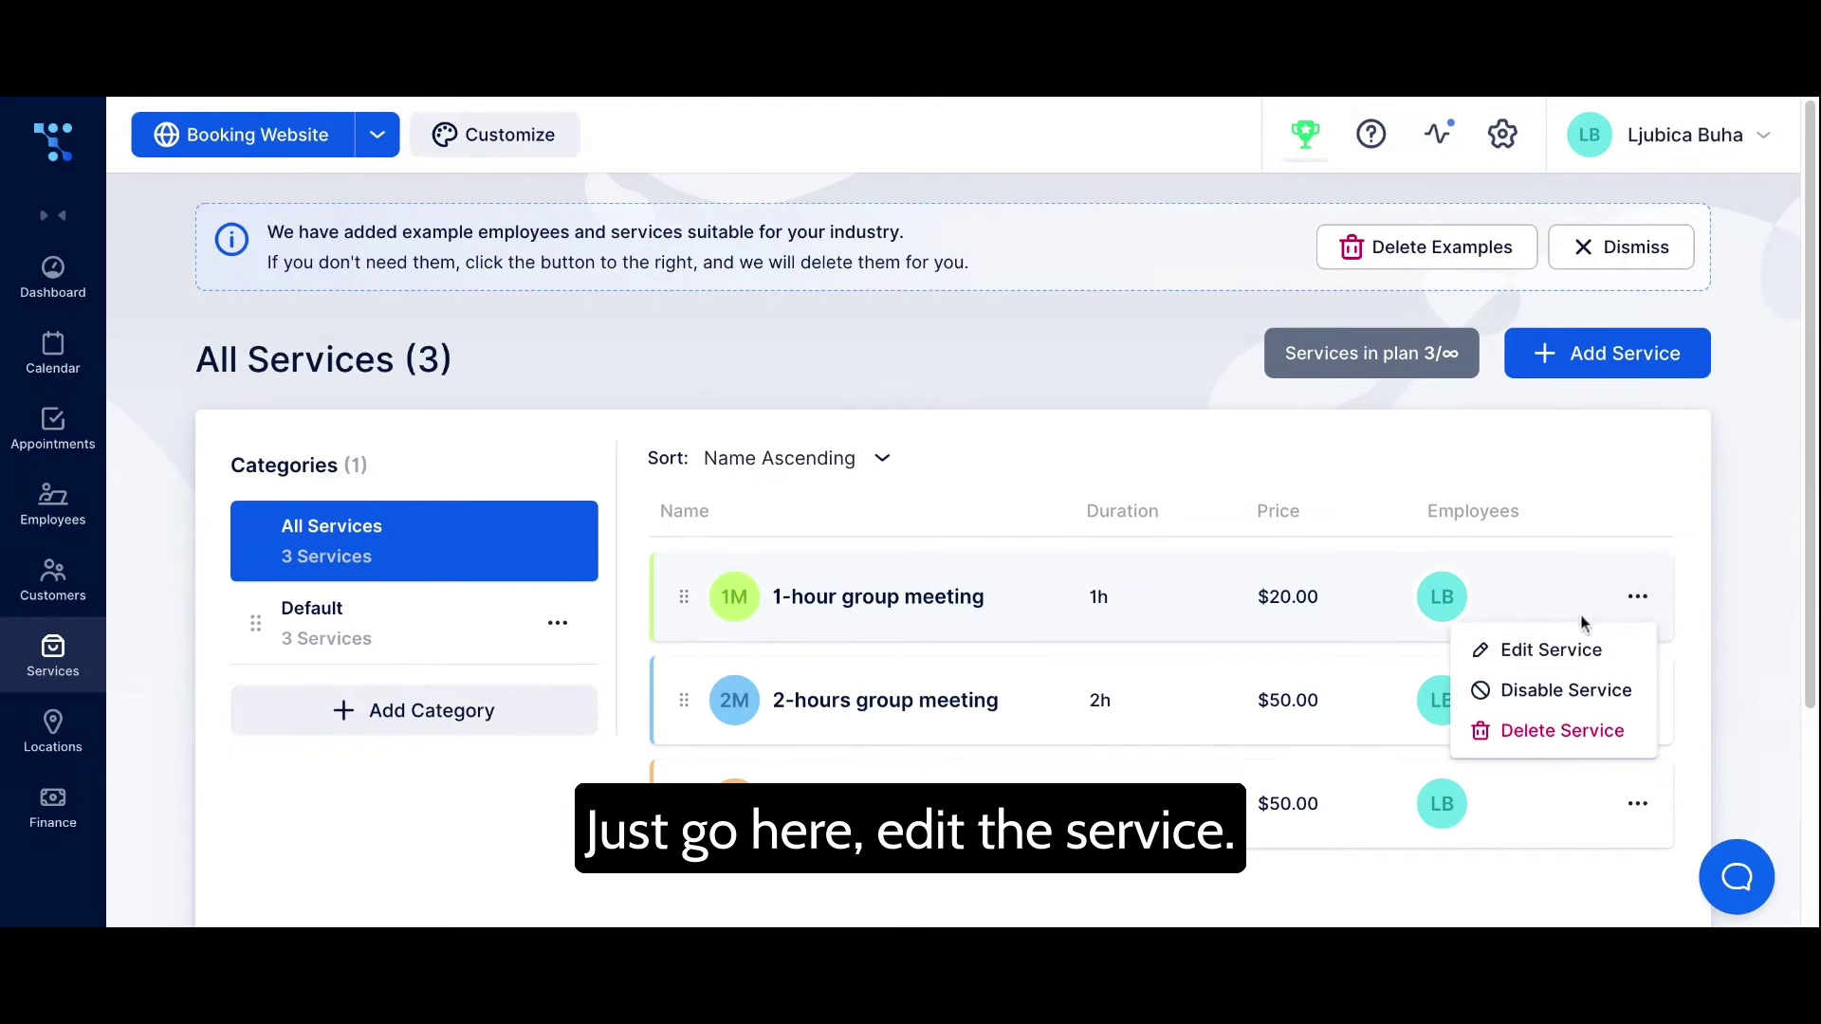
click(1574, 651)
scroll(1574, 639, down, 3)
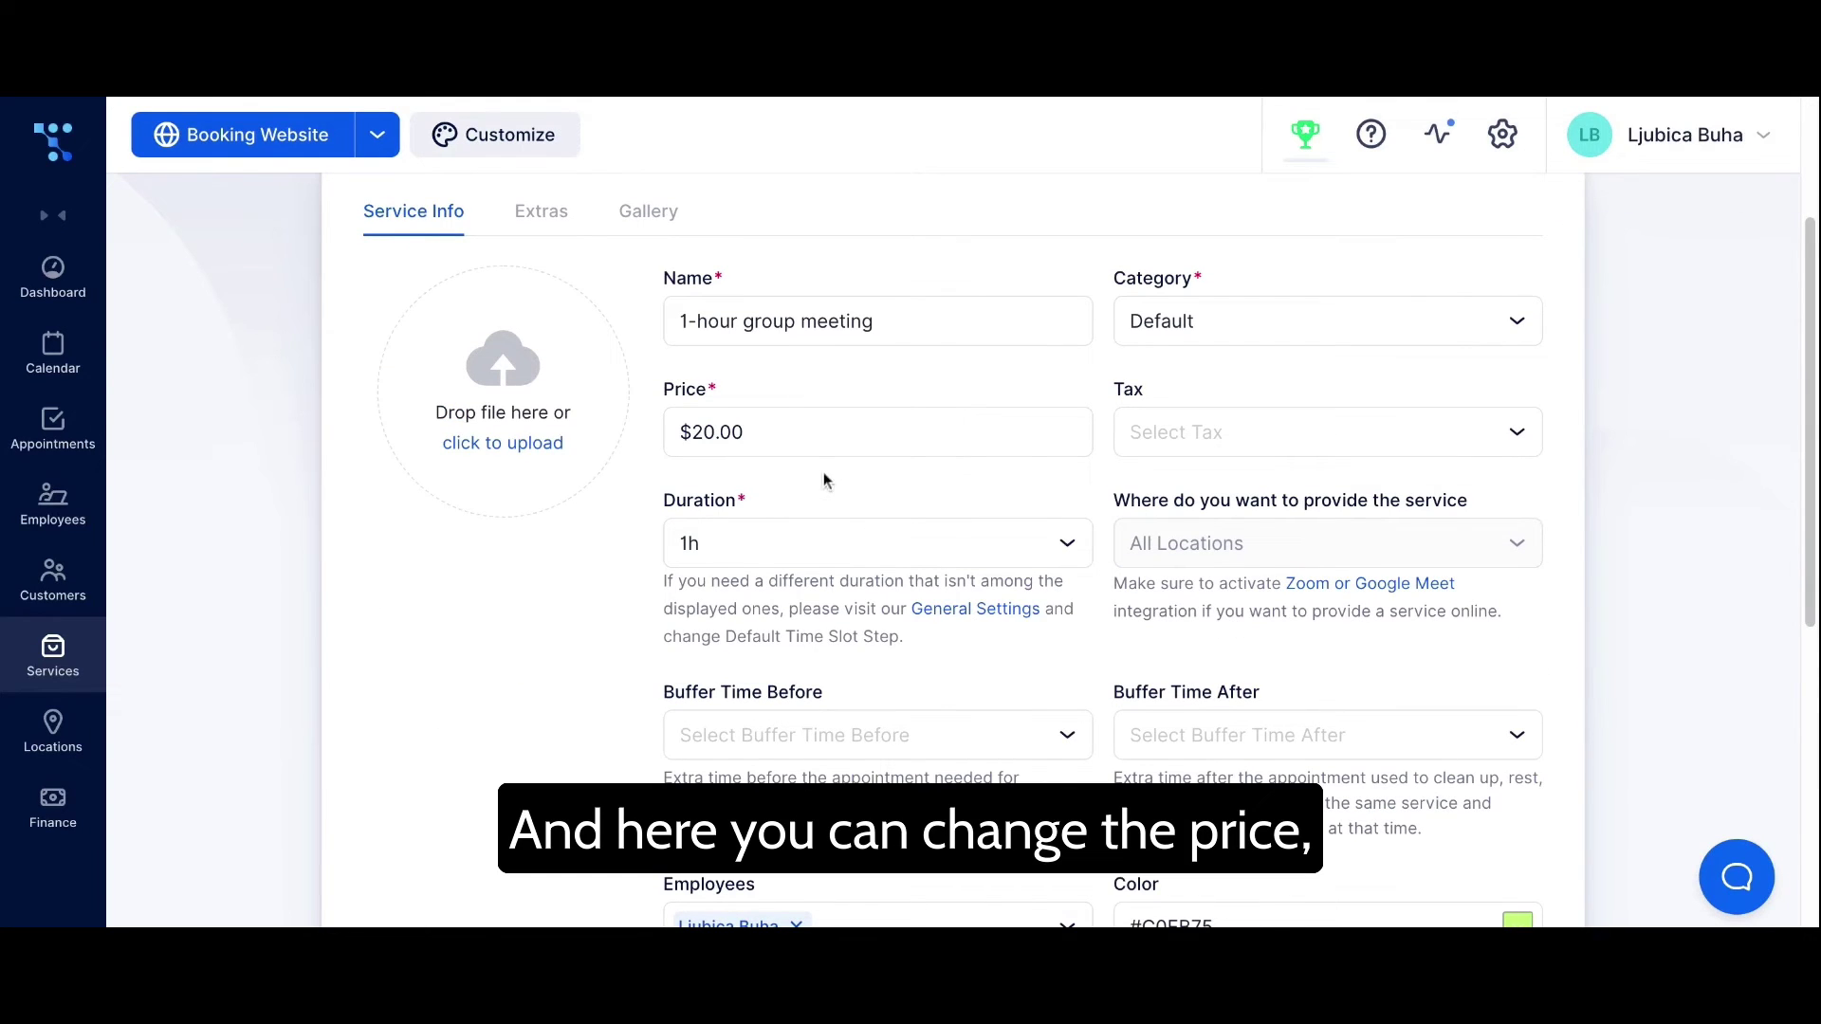
scroll(818, 475, down, 2)
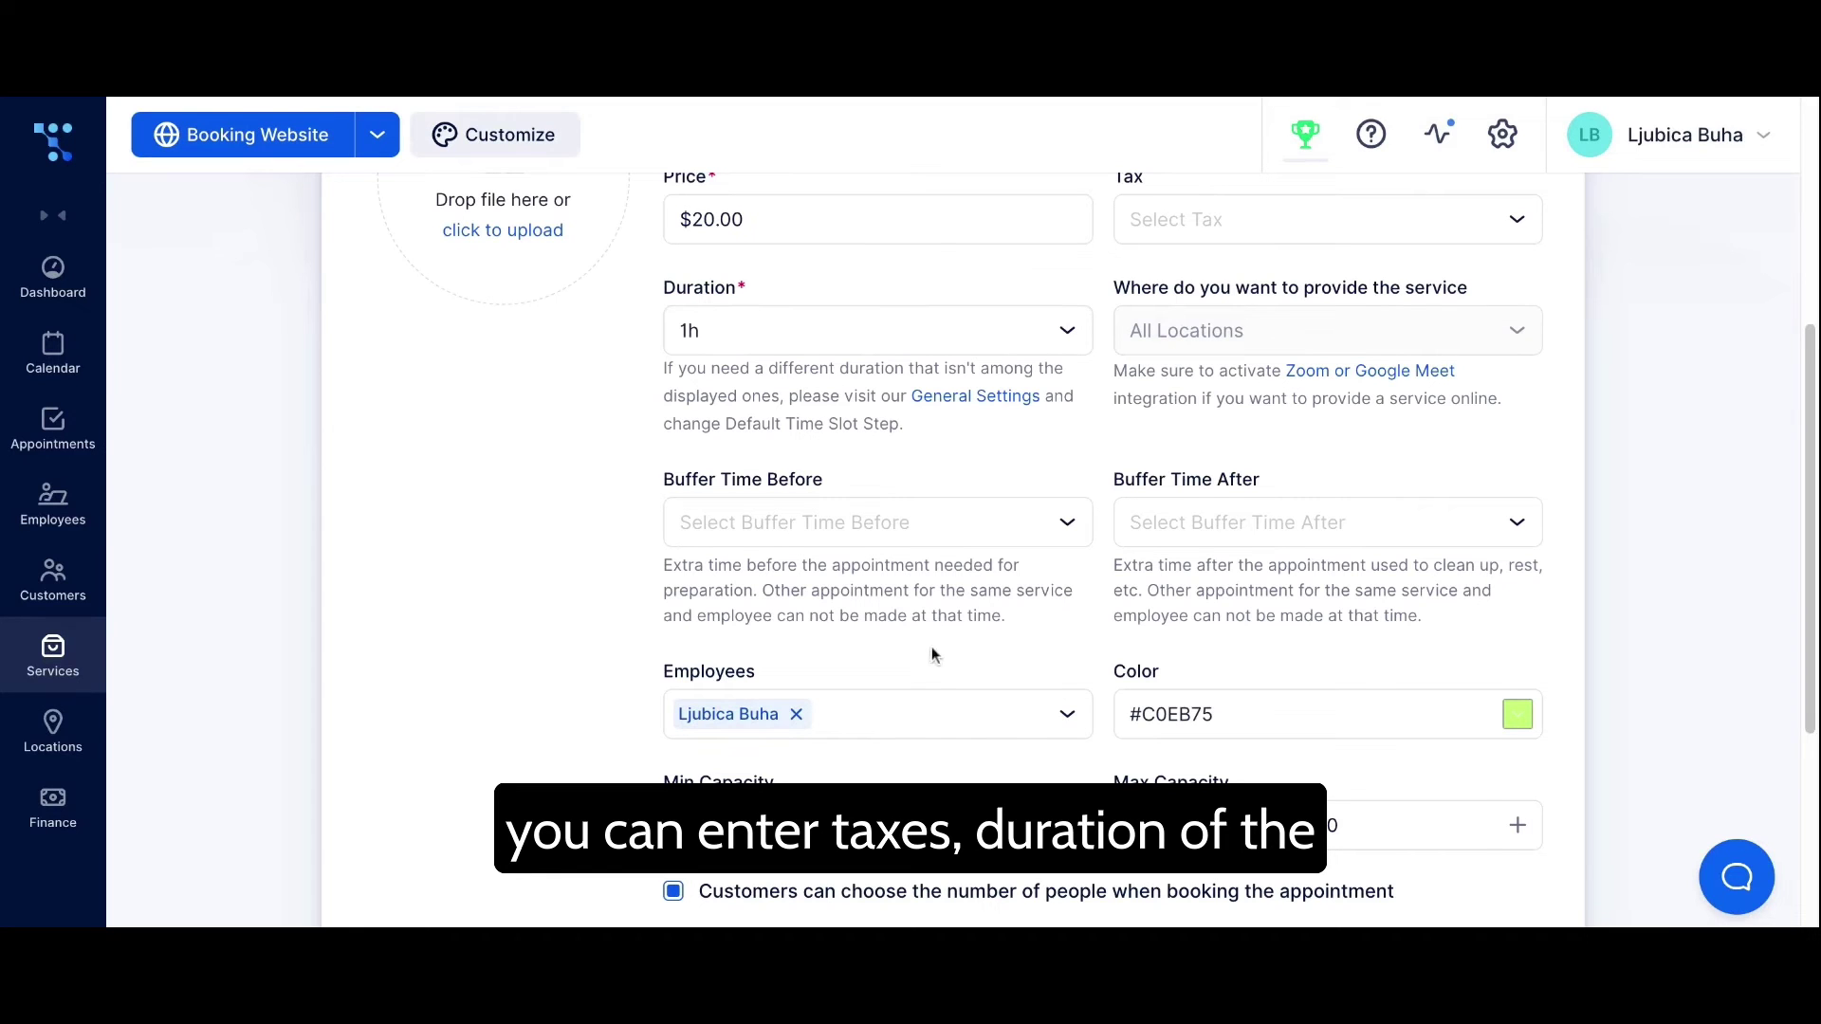
scroll(1128, 683, down, 1)
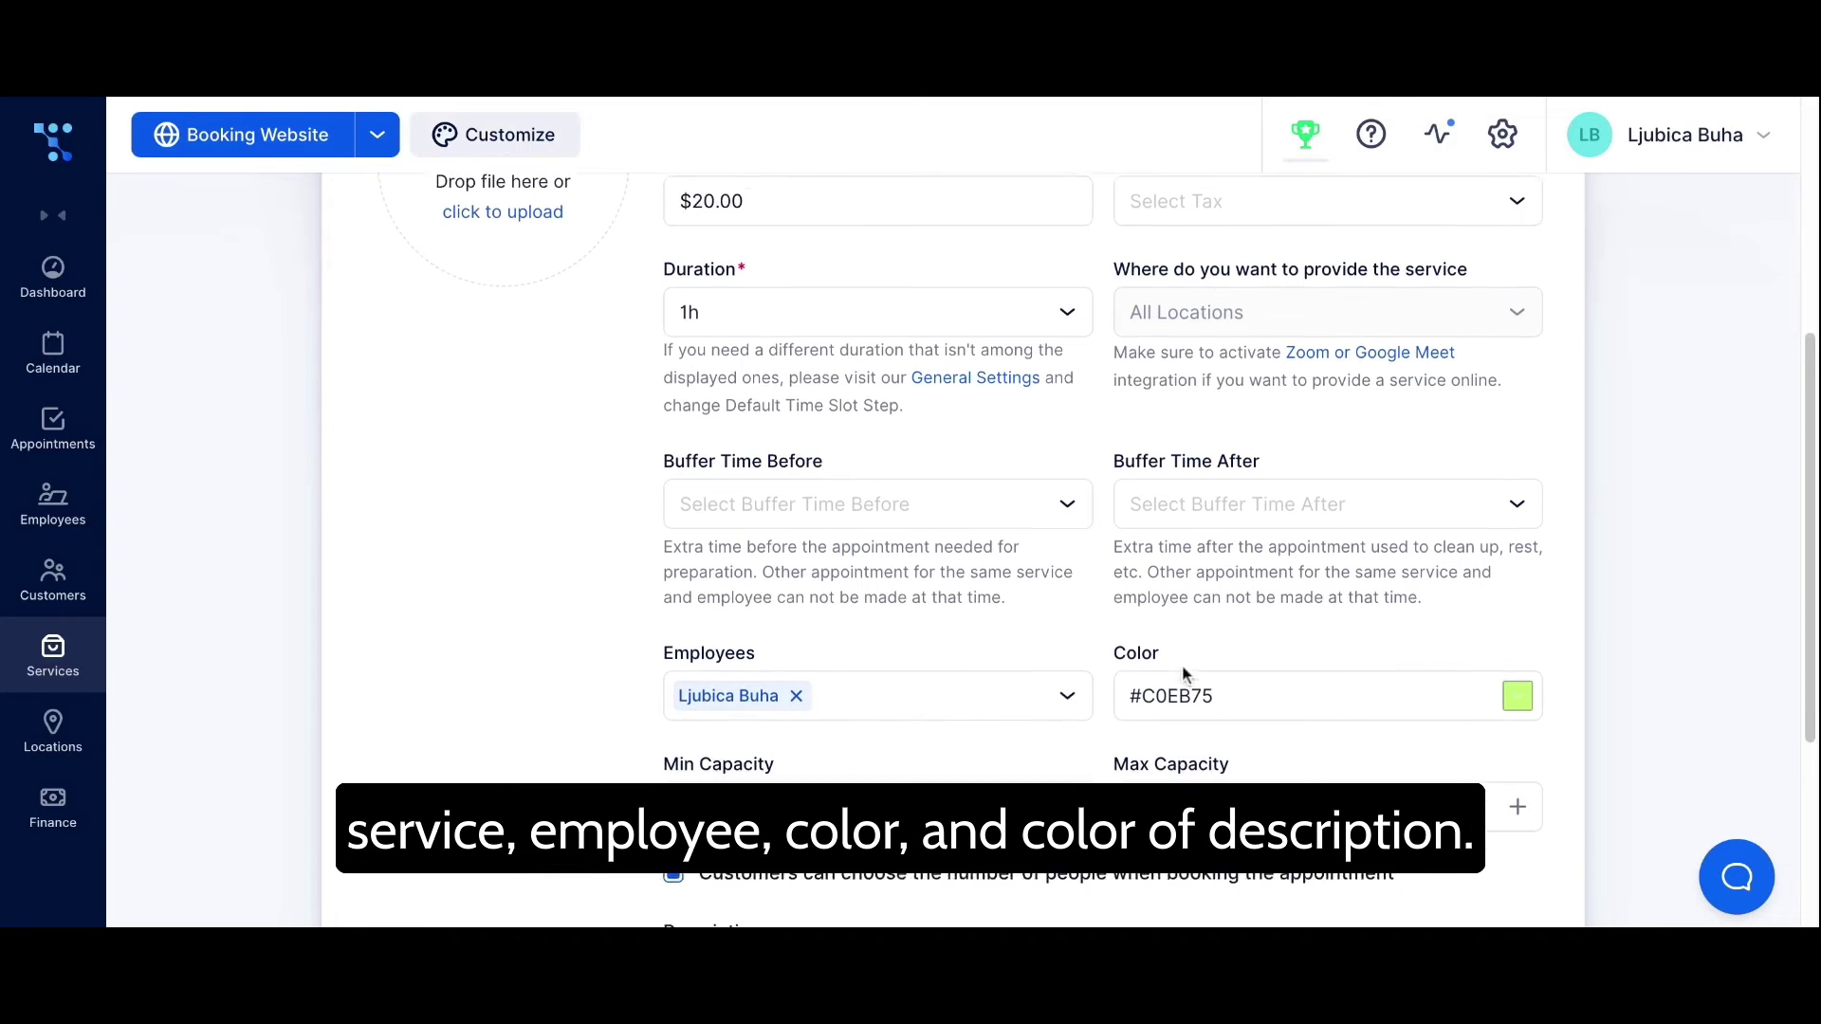
scroll(1368, 625, down, 3)
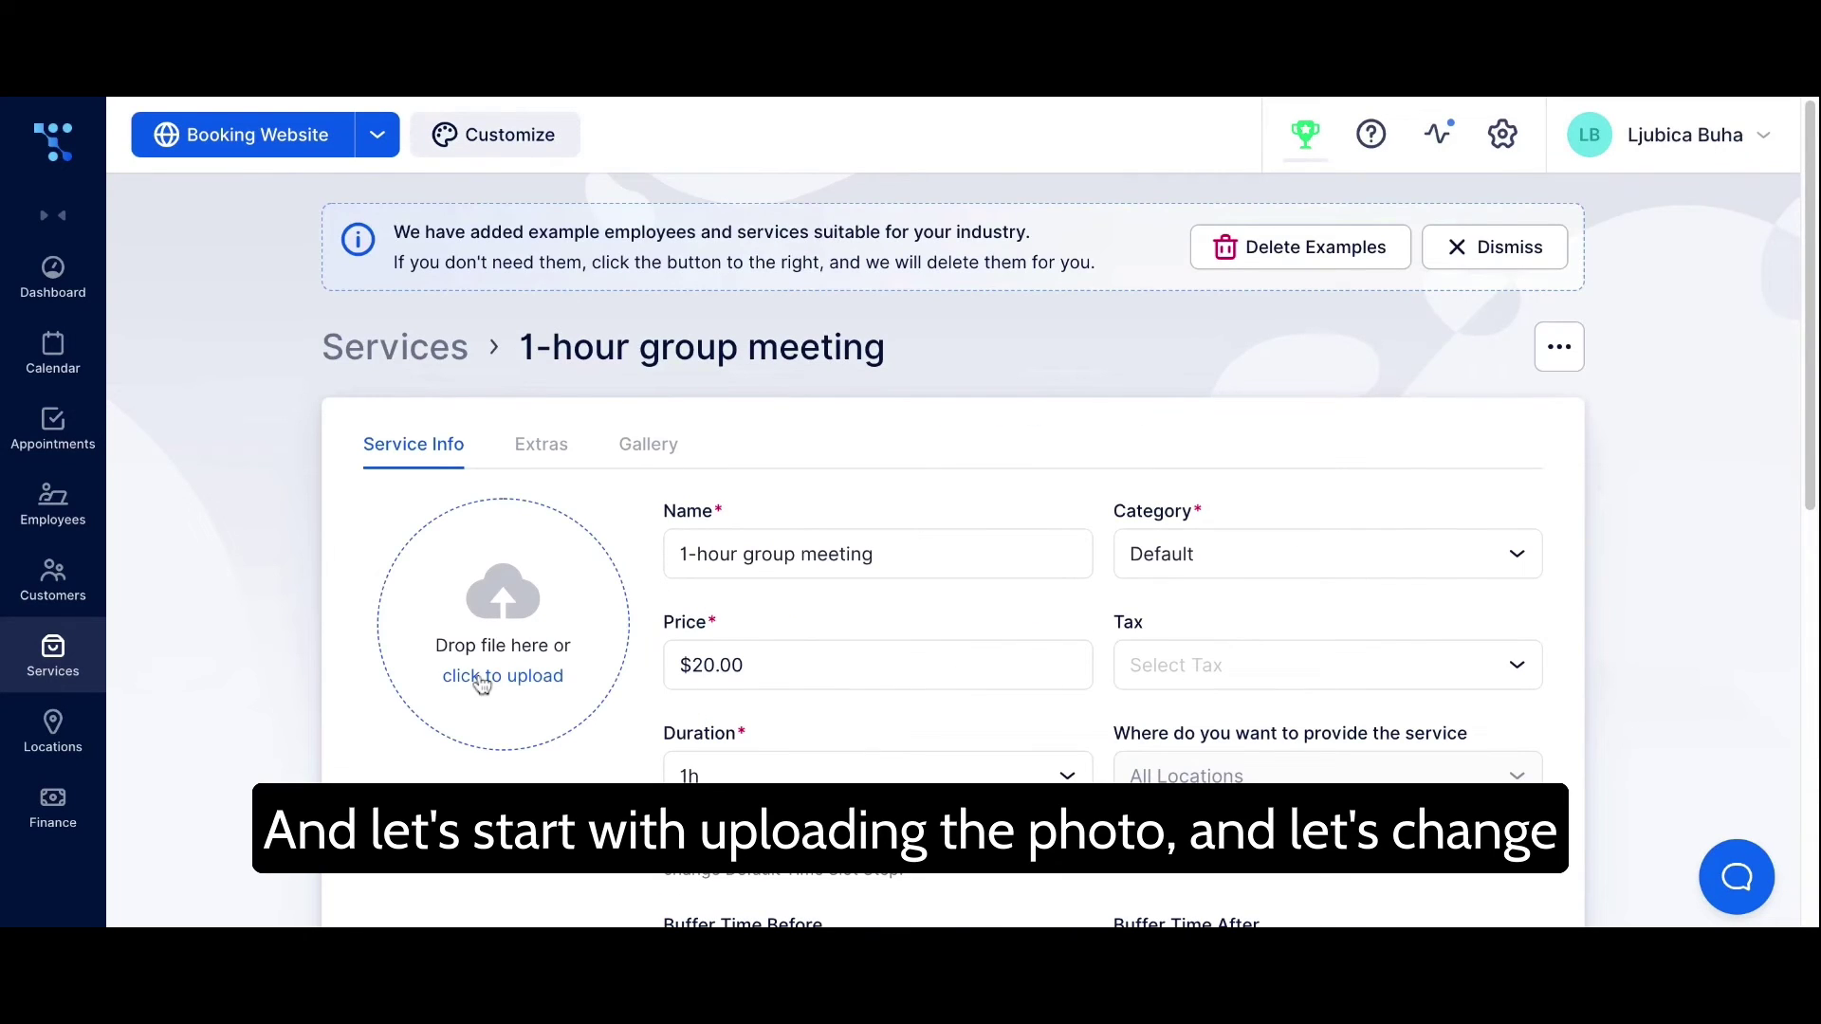
click(482, 683)
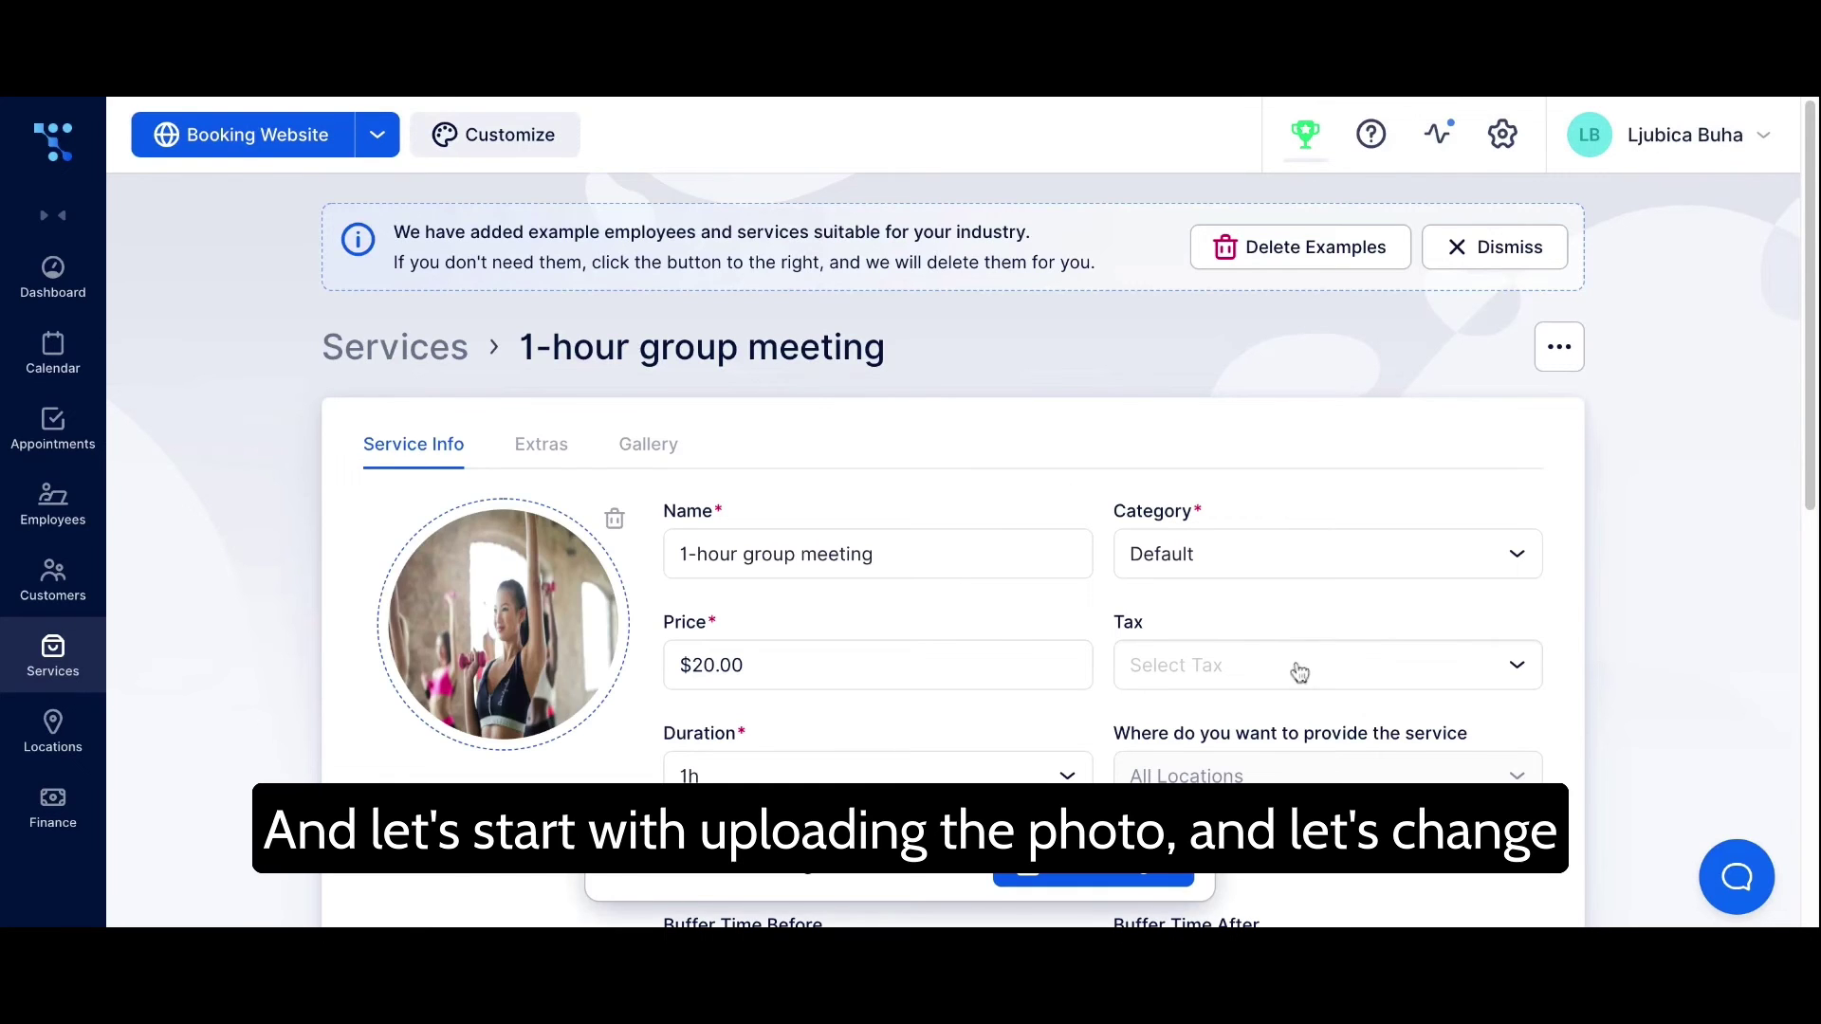
Step: Make the whole service description green and bold
scroll(1292, 670, down, 7)
key(shift+Home)
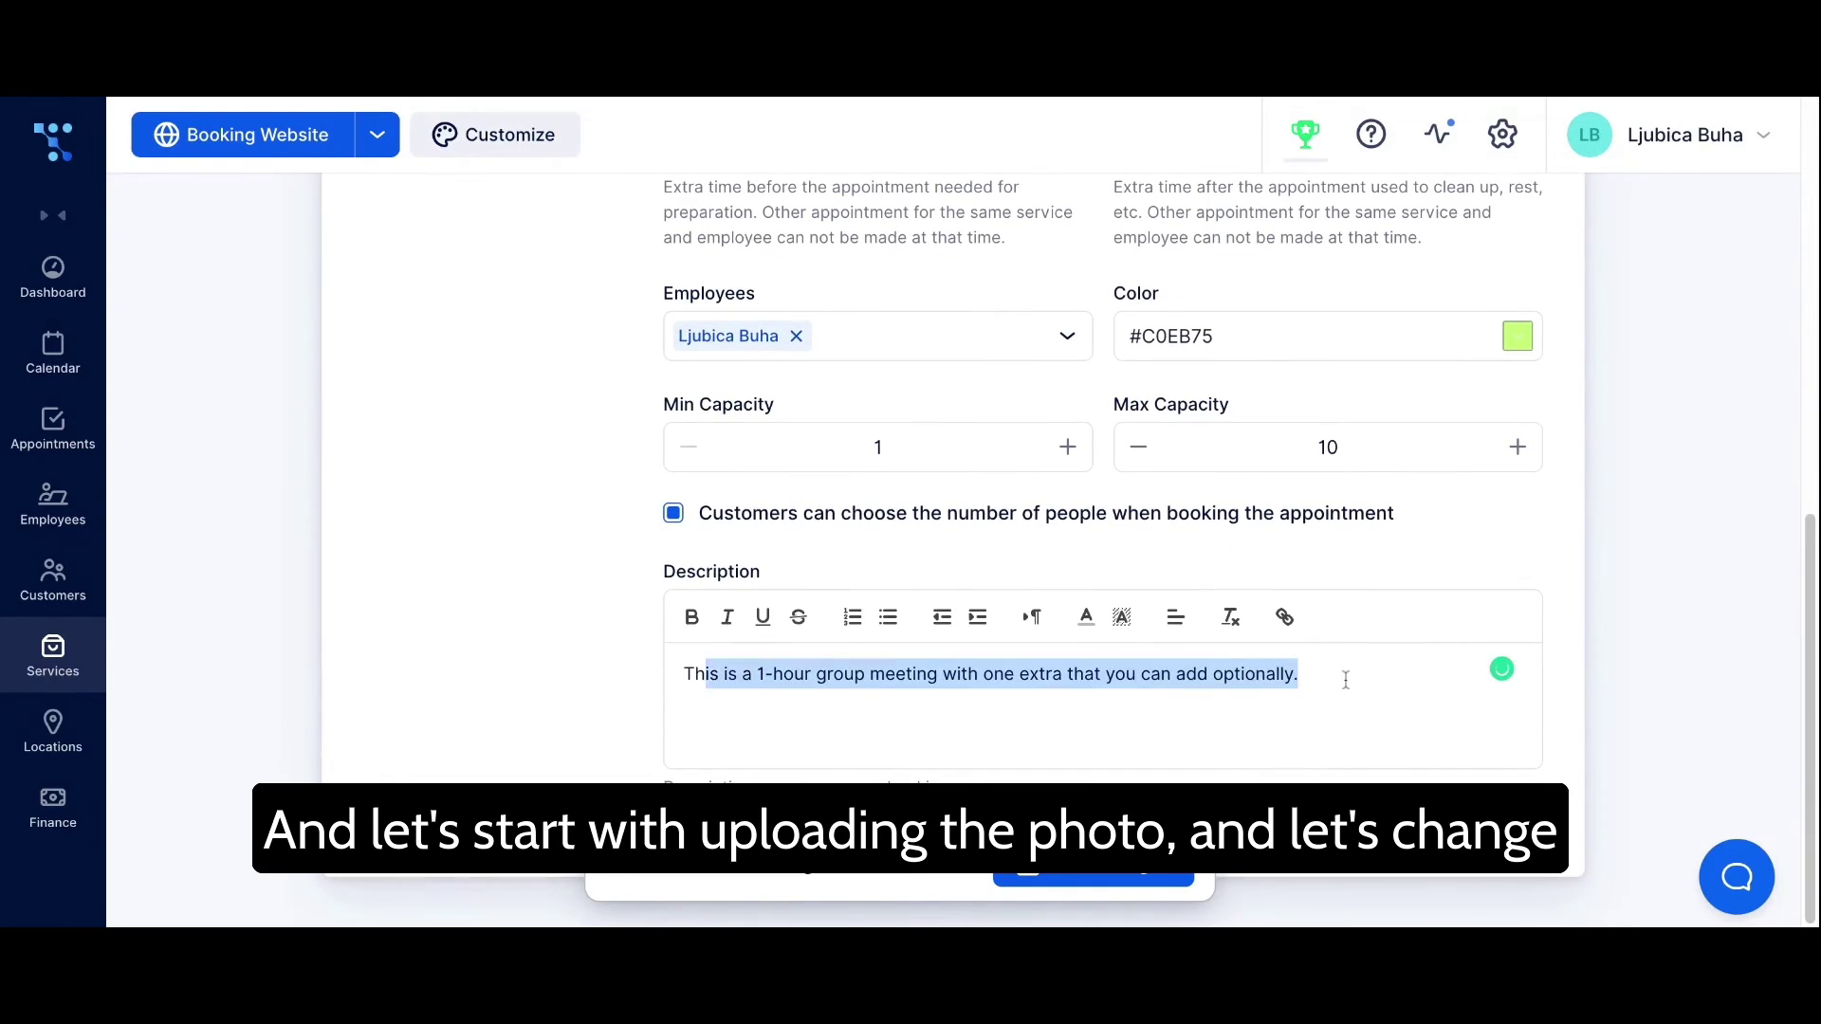
click(1086, 619)
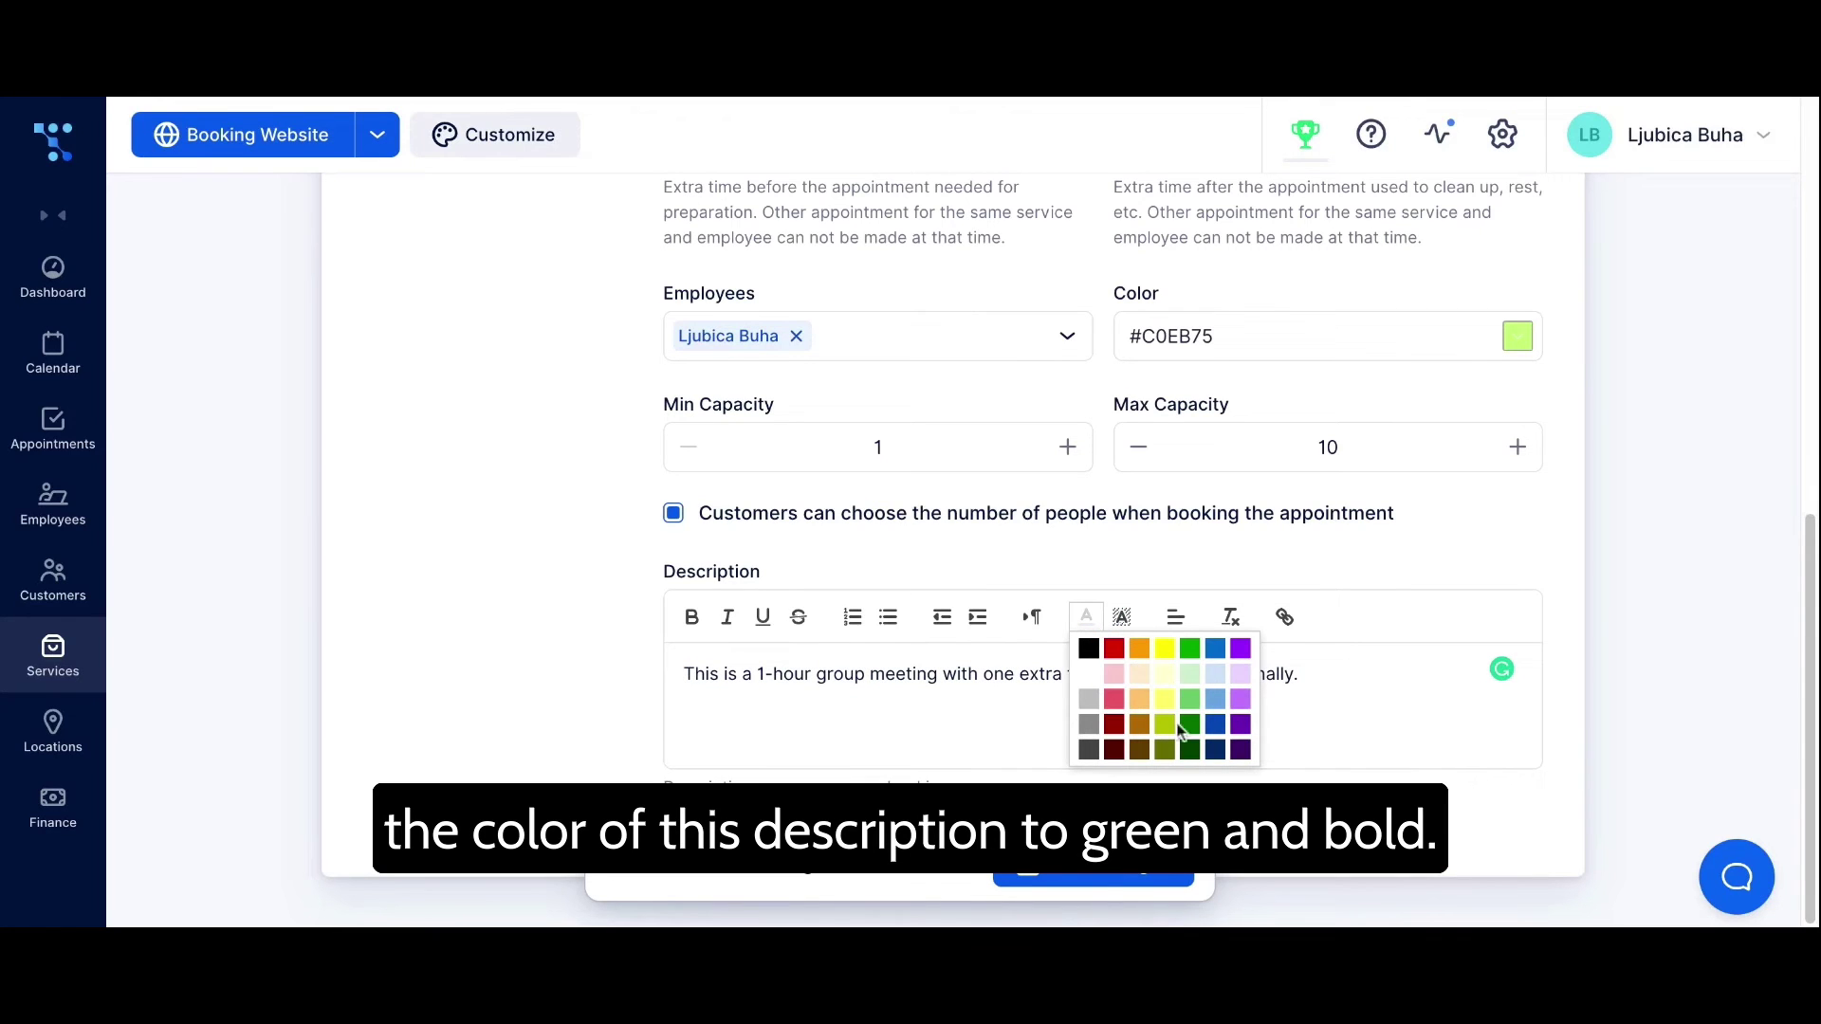
click(1190, 701)
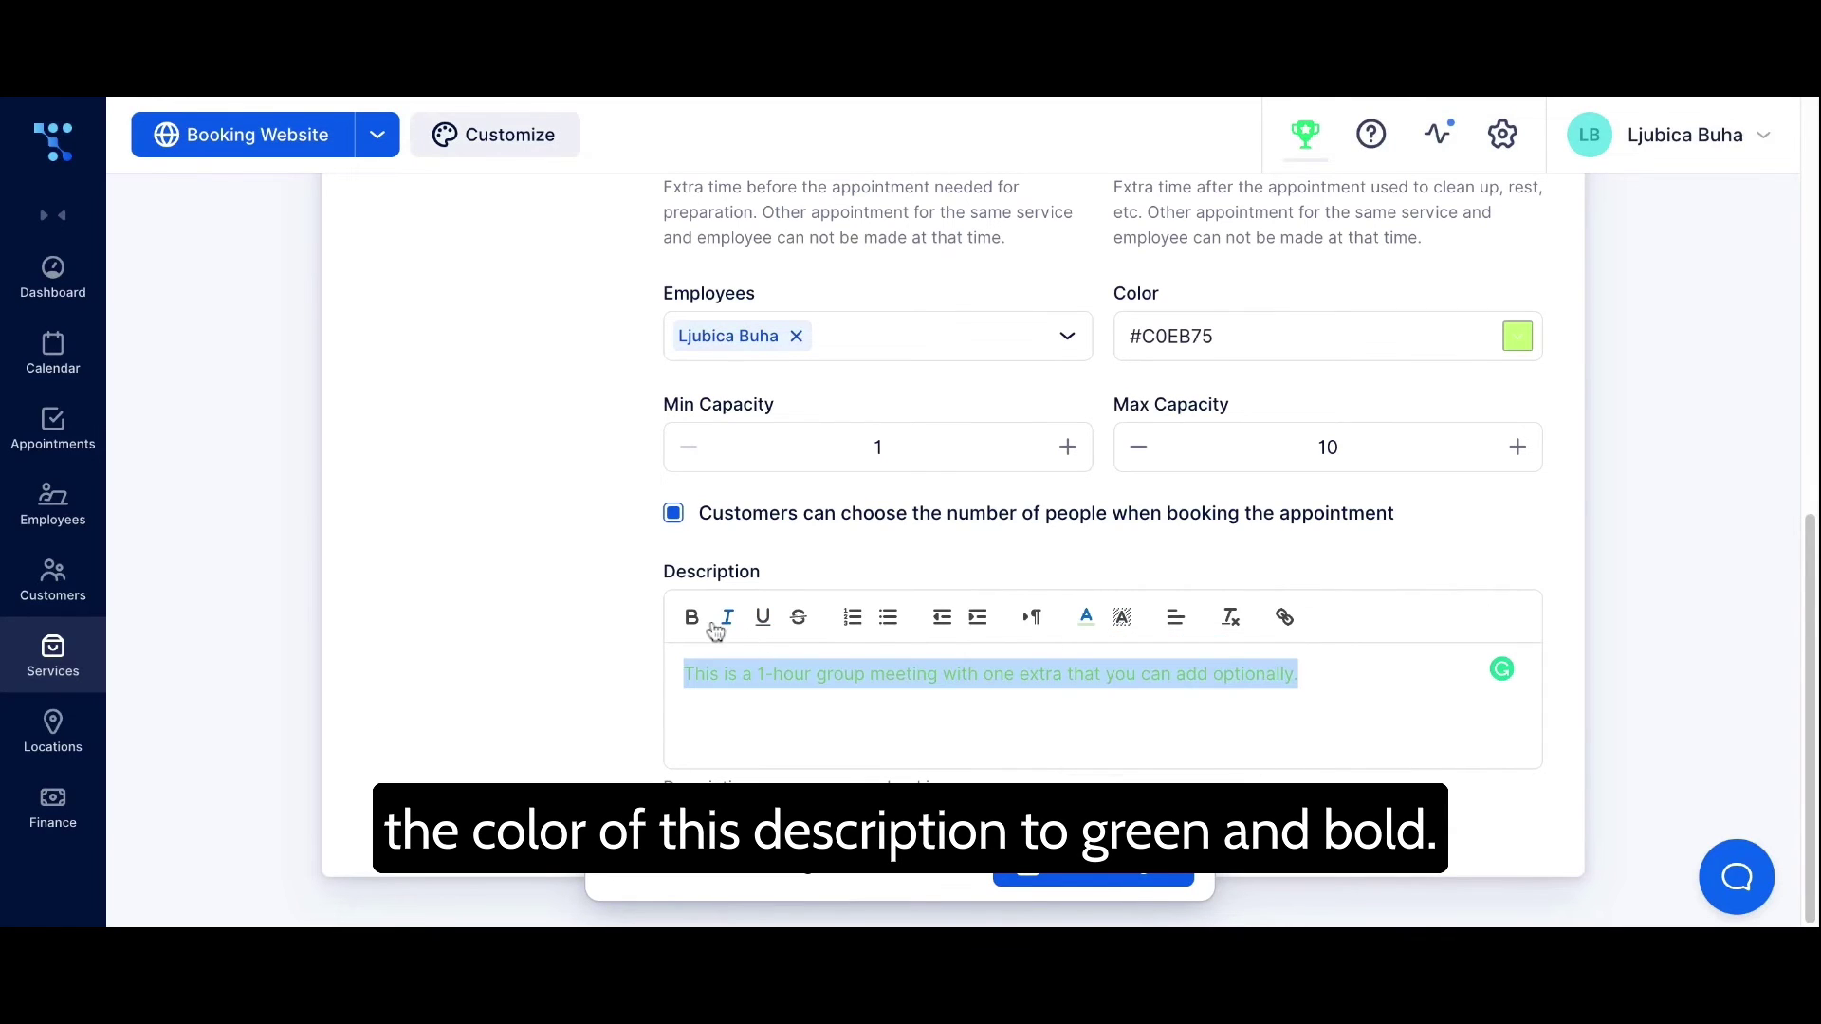
click(691, 617)
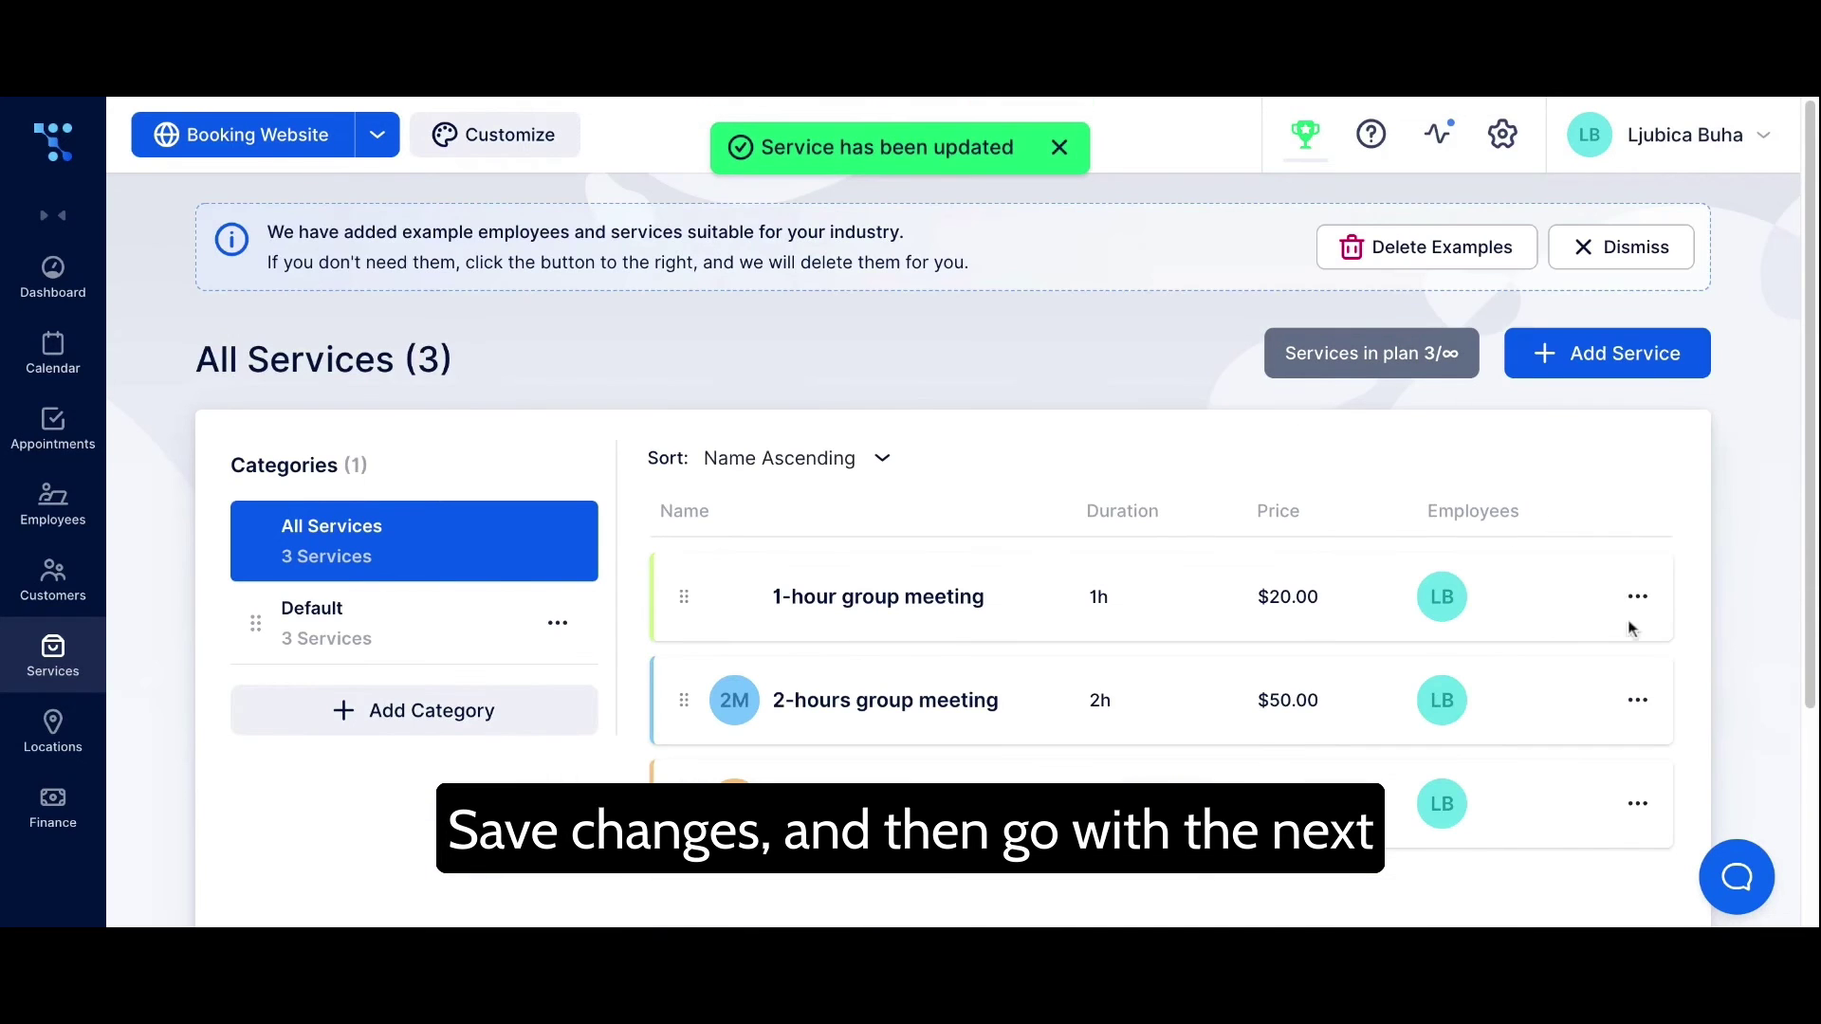
Step: Turn the 2-hours group meeting description green and bold, then save the service
click(1638, 700)
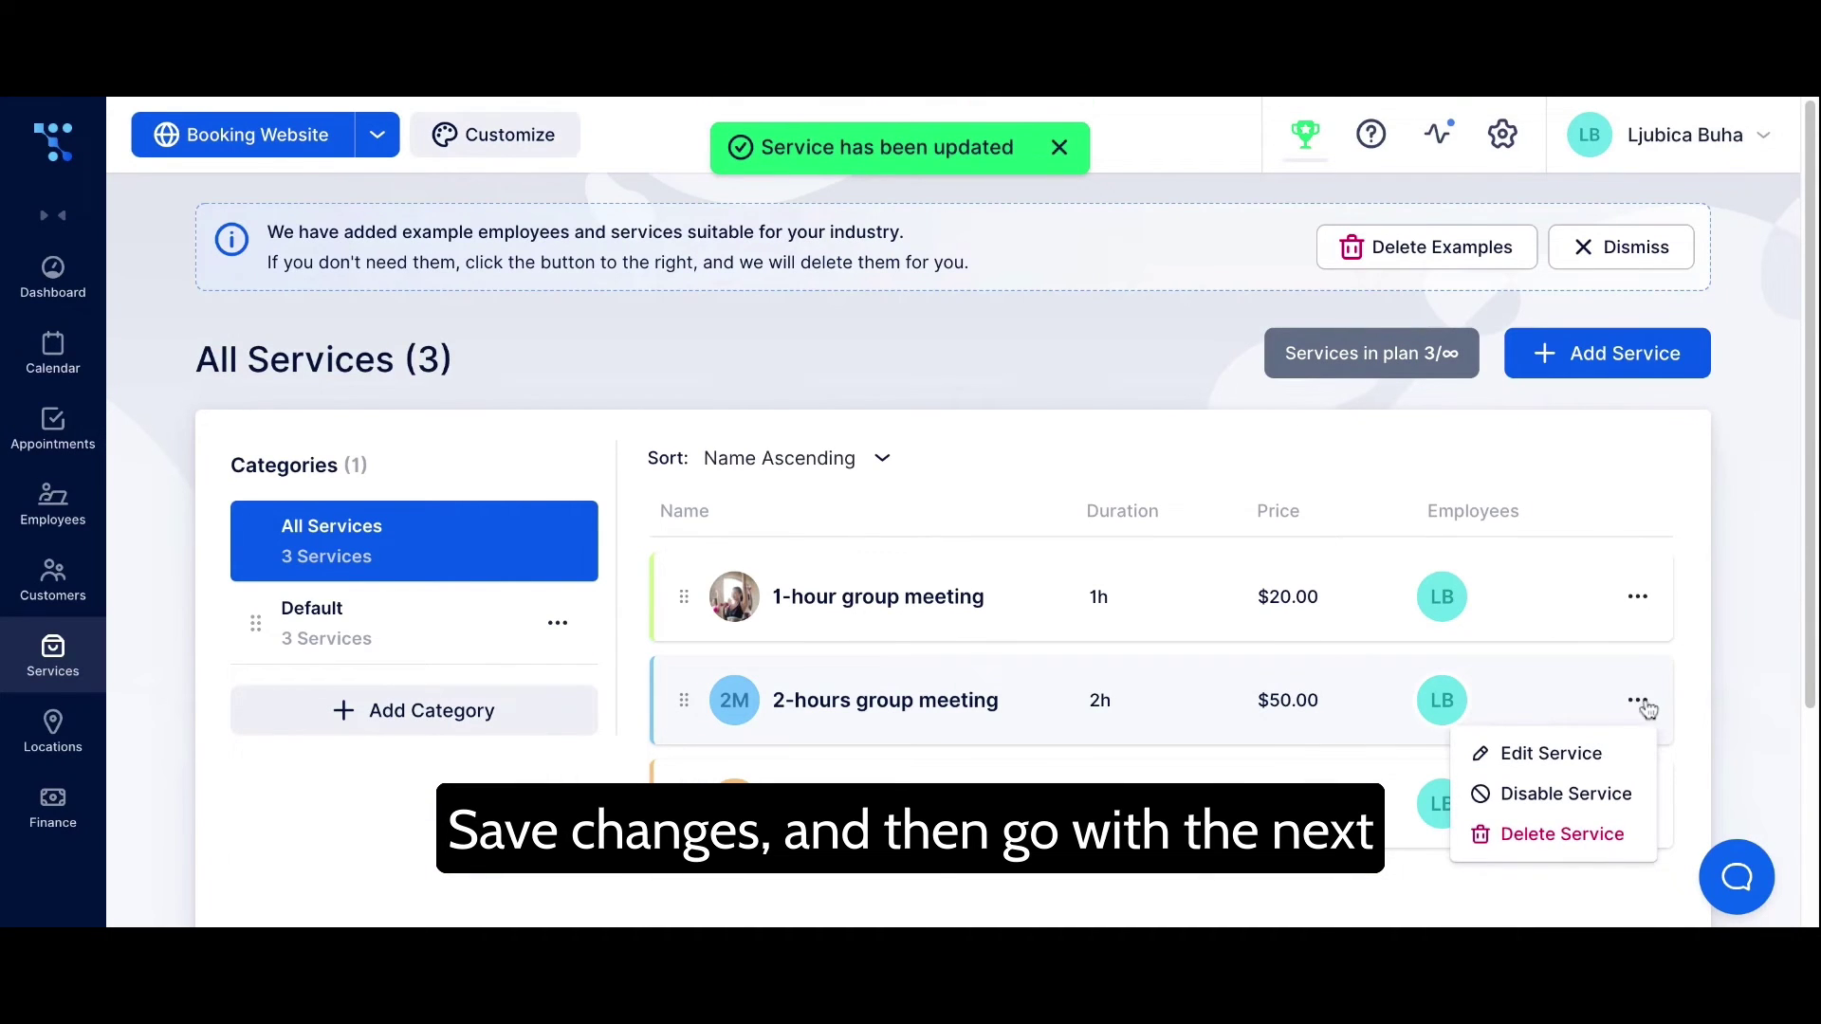
click(1592, 758)
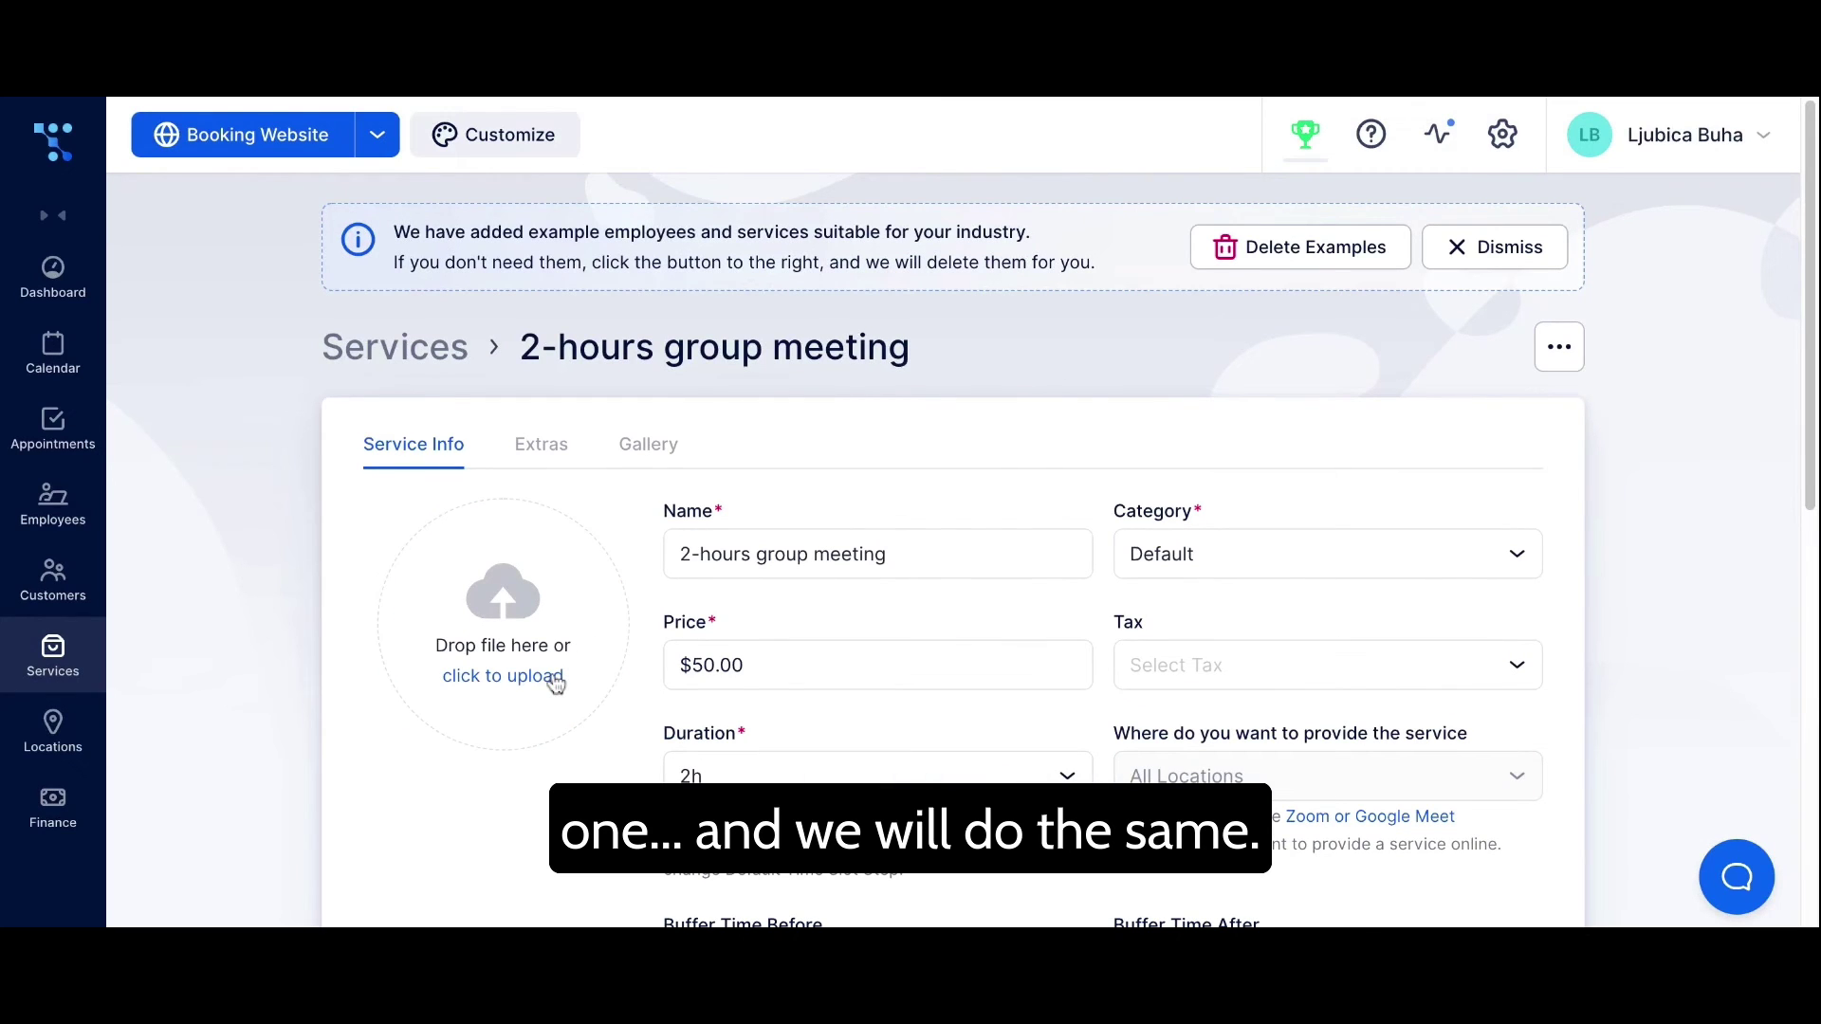
scroll(1506, 659, down, 8)
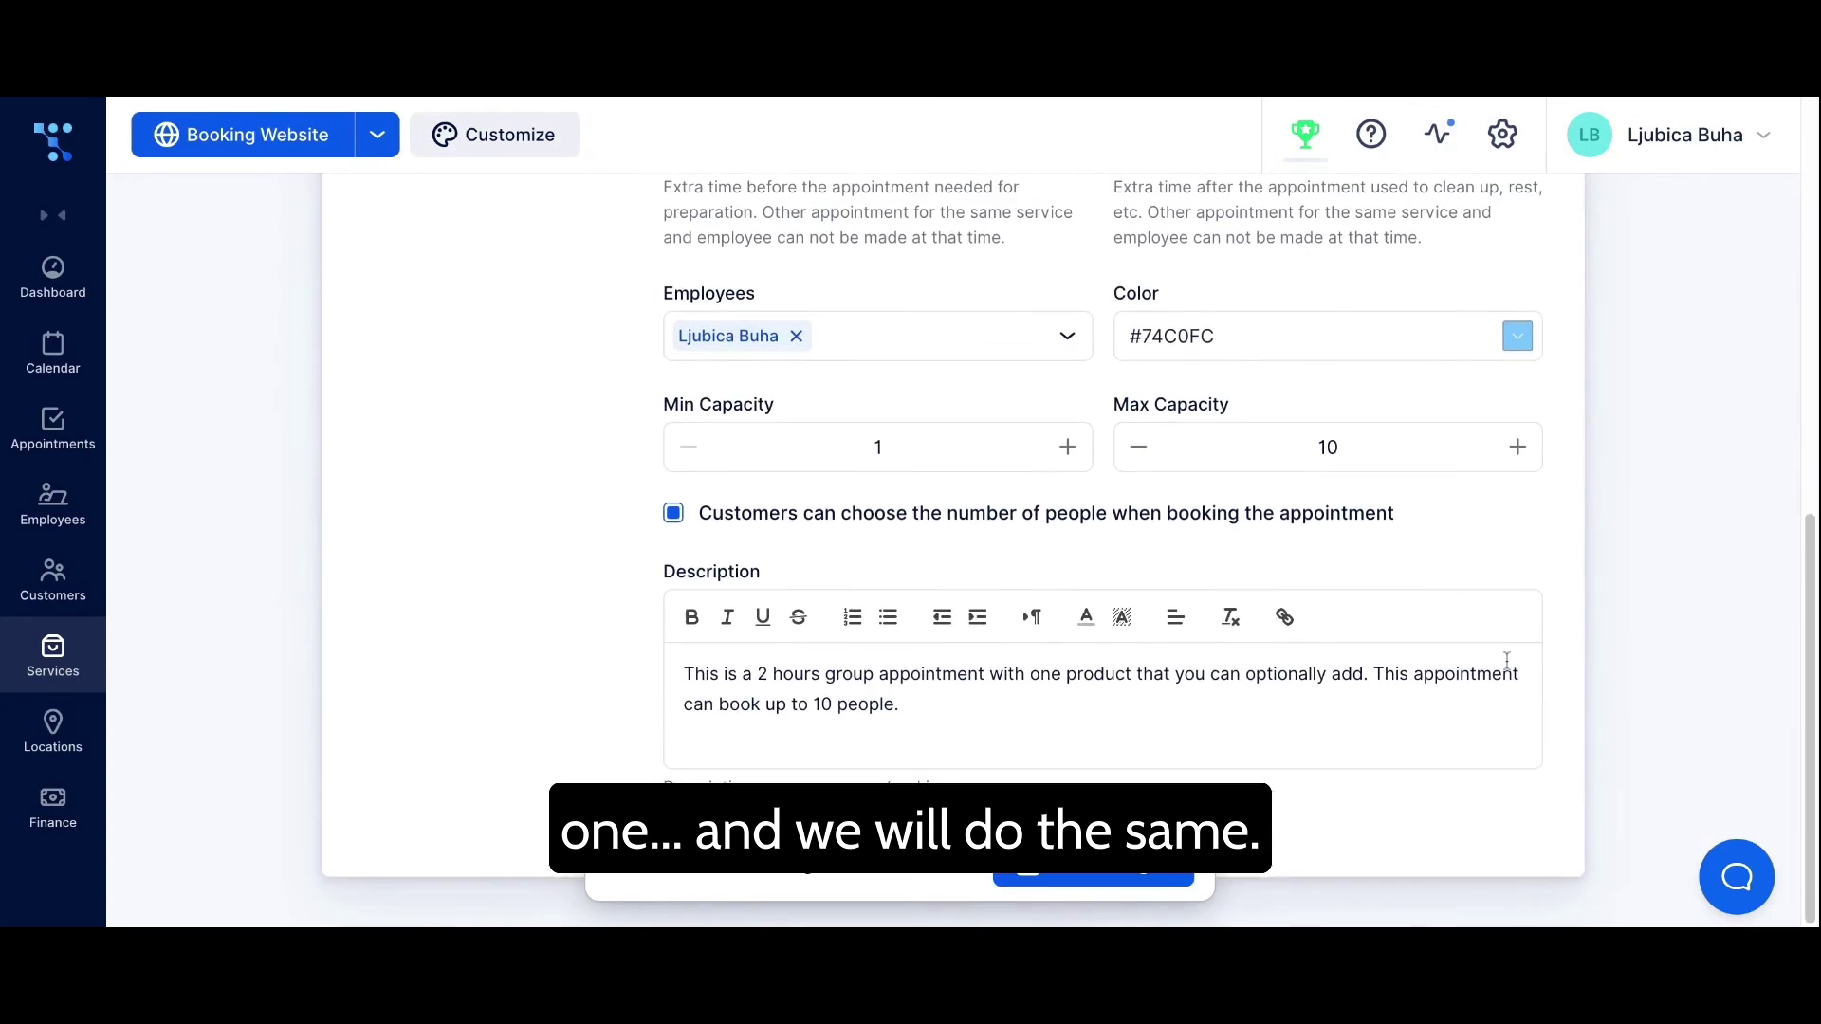
triple_click(936, 727)
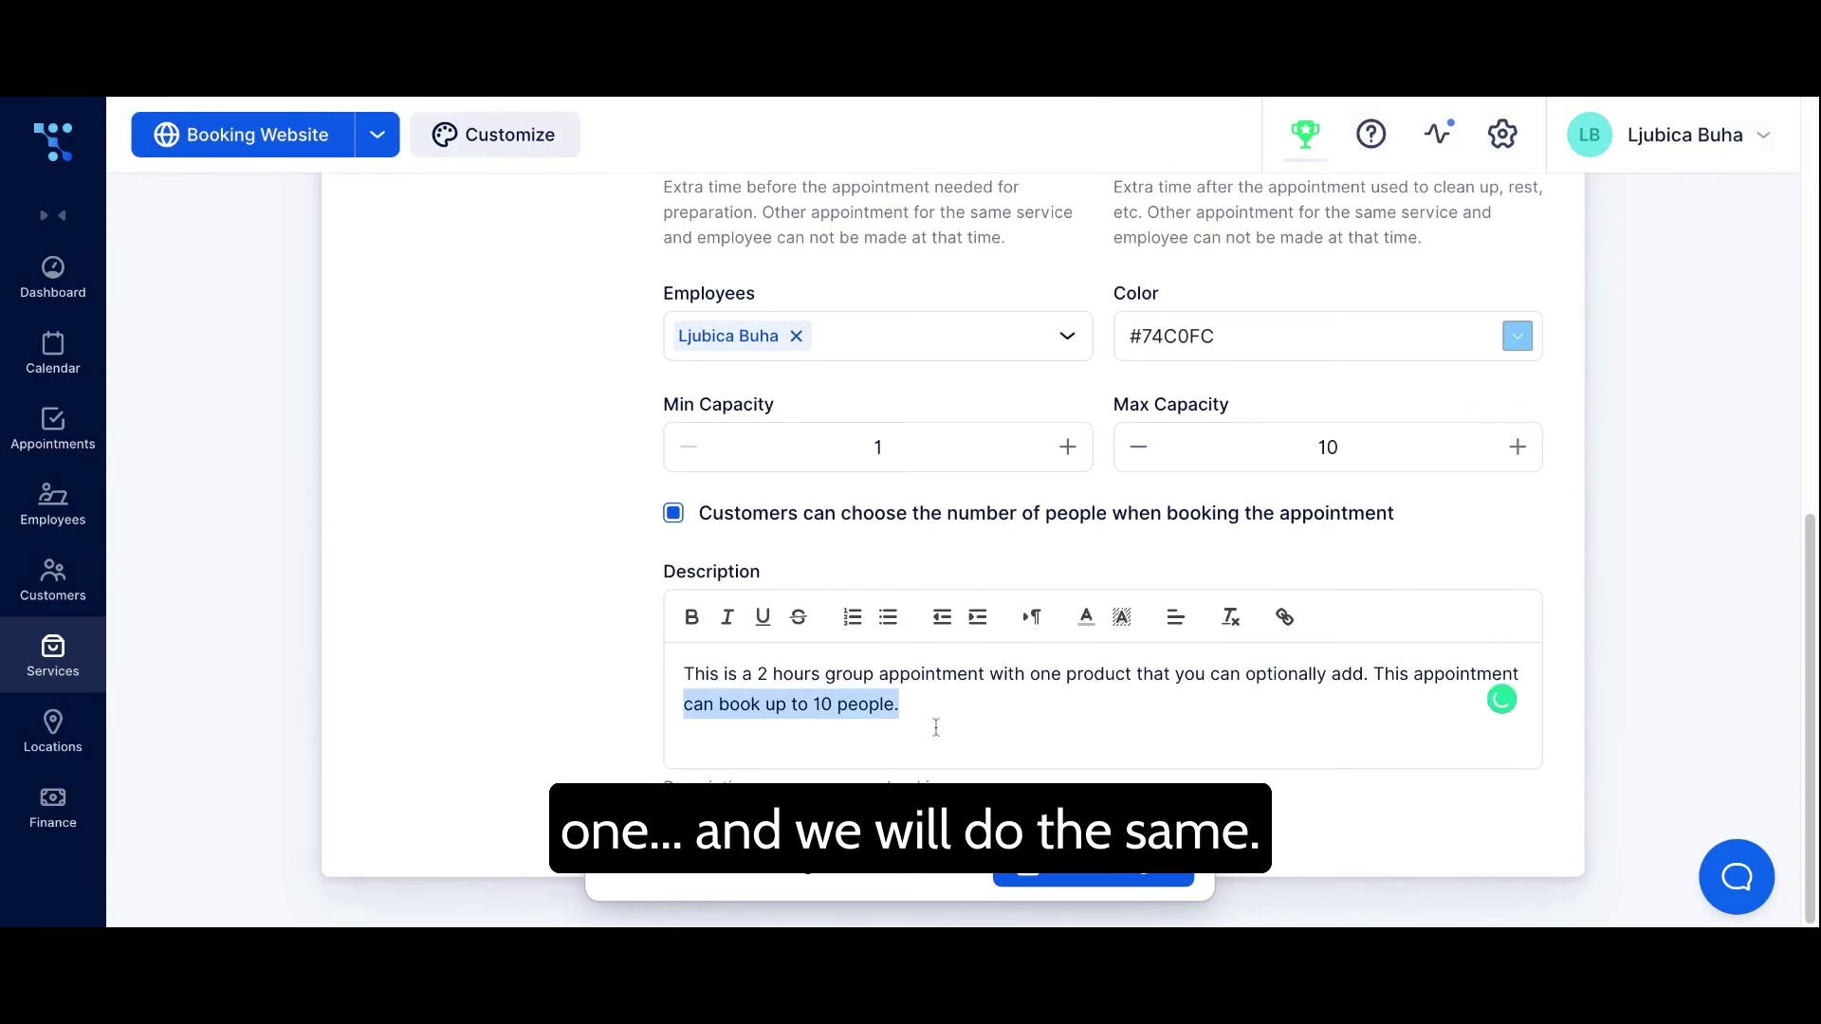
click(1089, 631)
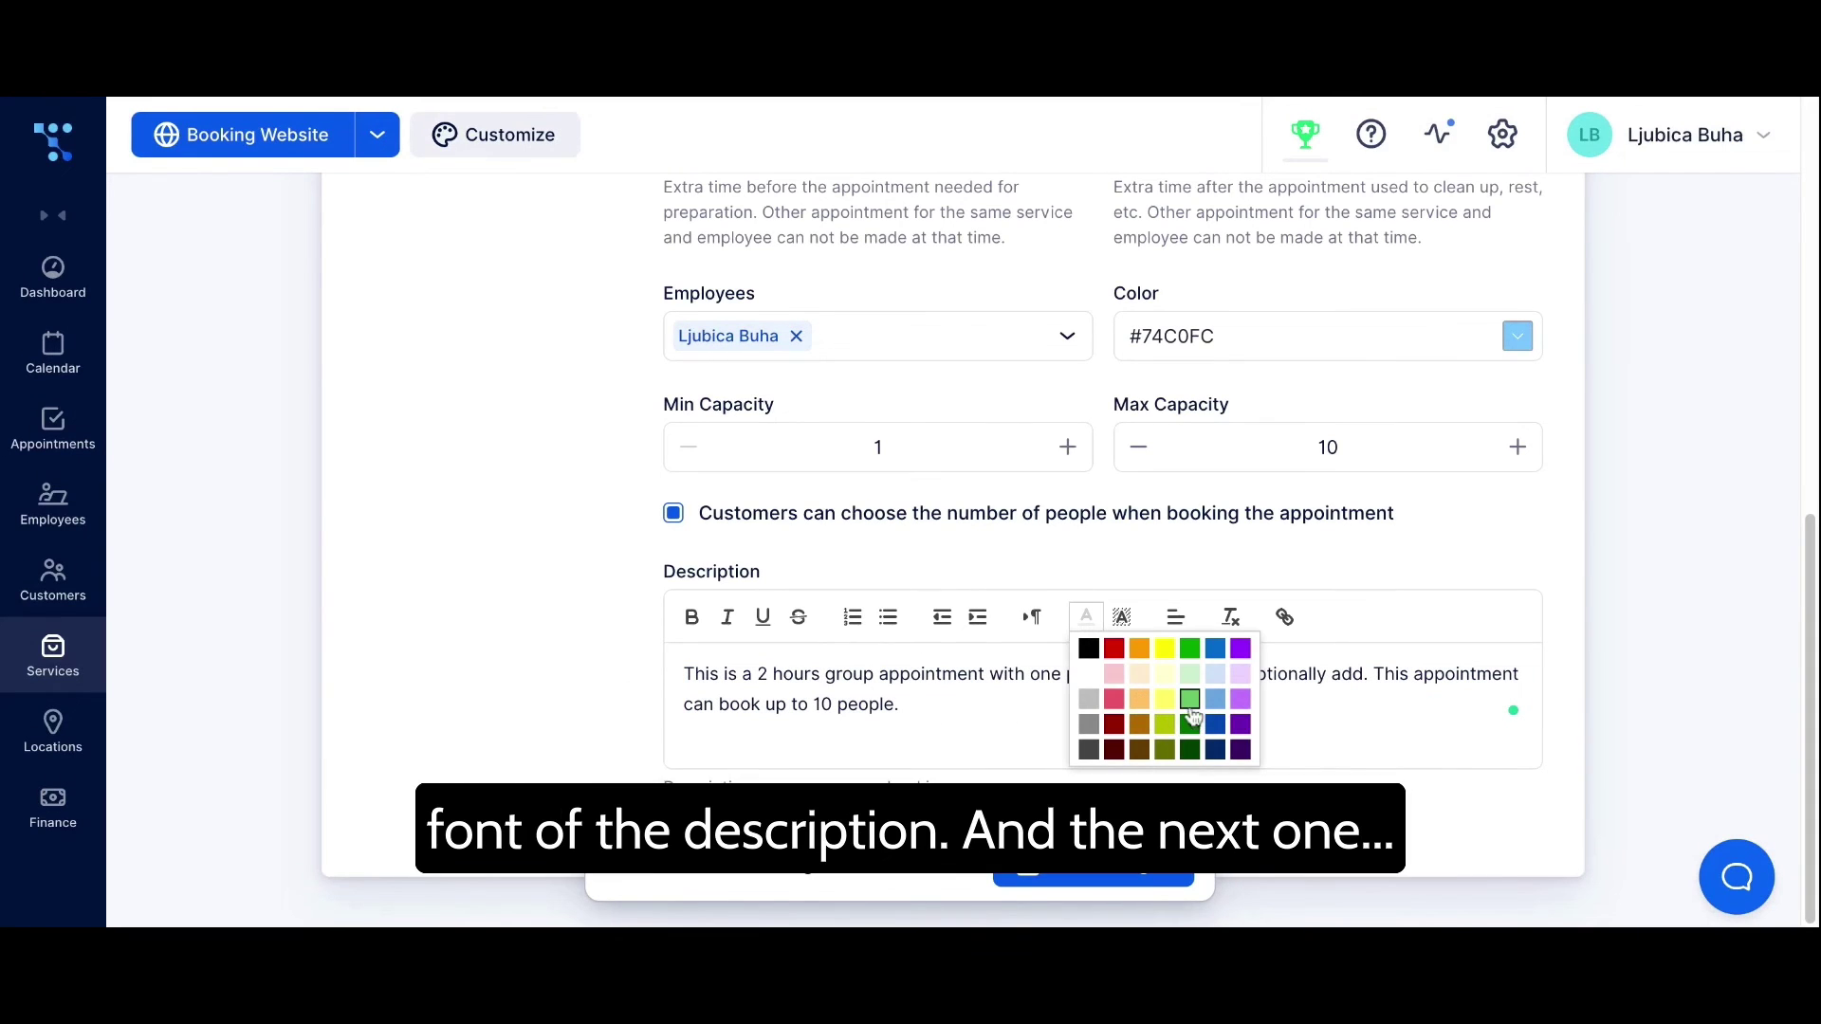
click(1185, 720)
click(691, 617)
click(1138, 880)
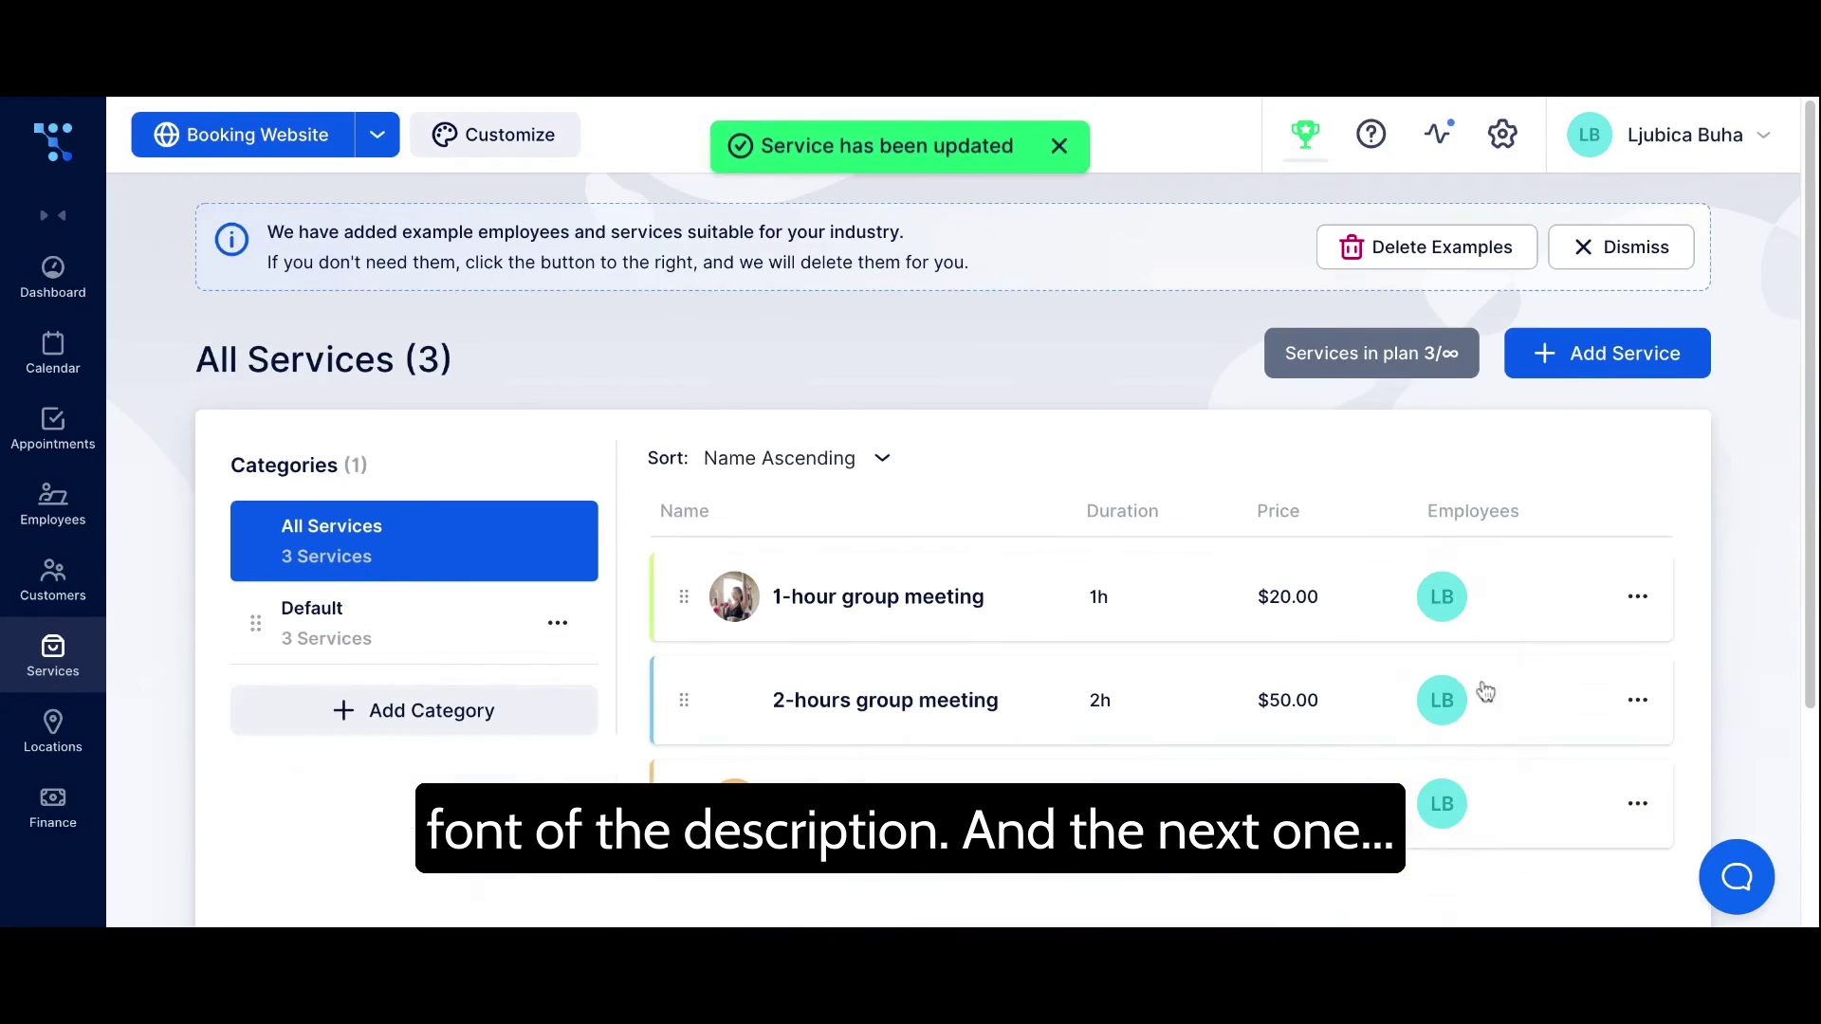
Step: Make the 30-minutes (one-on-one) service description green and save the service
click(1637, 806)
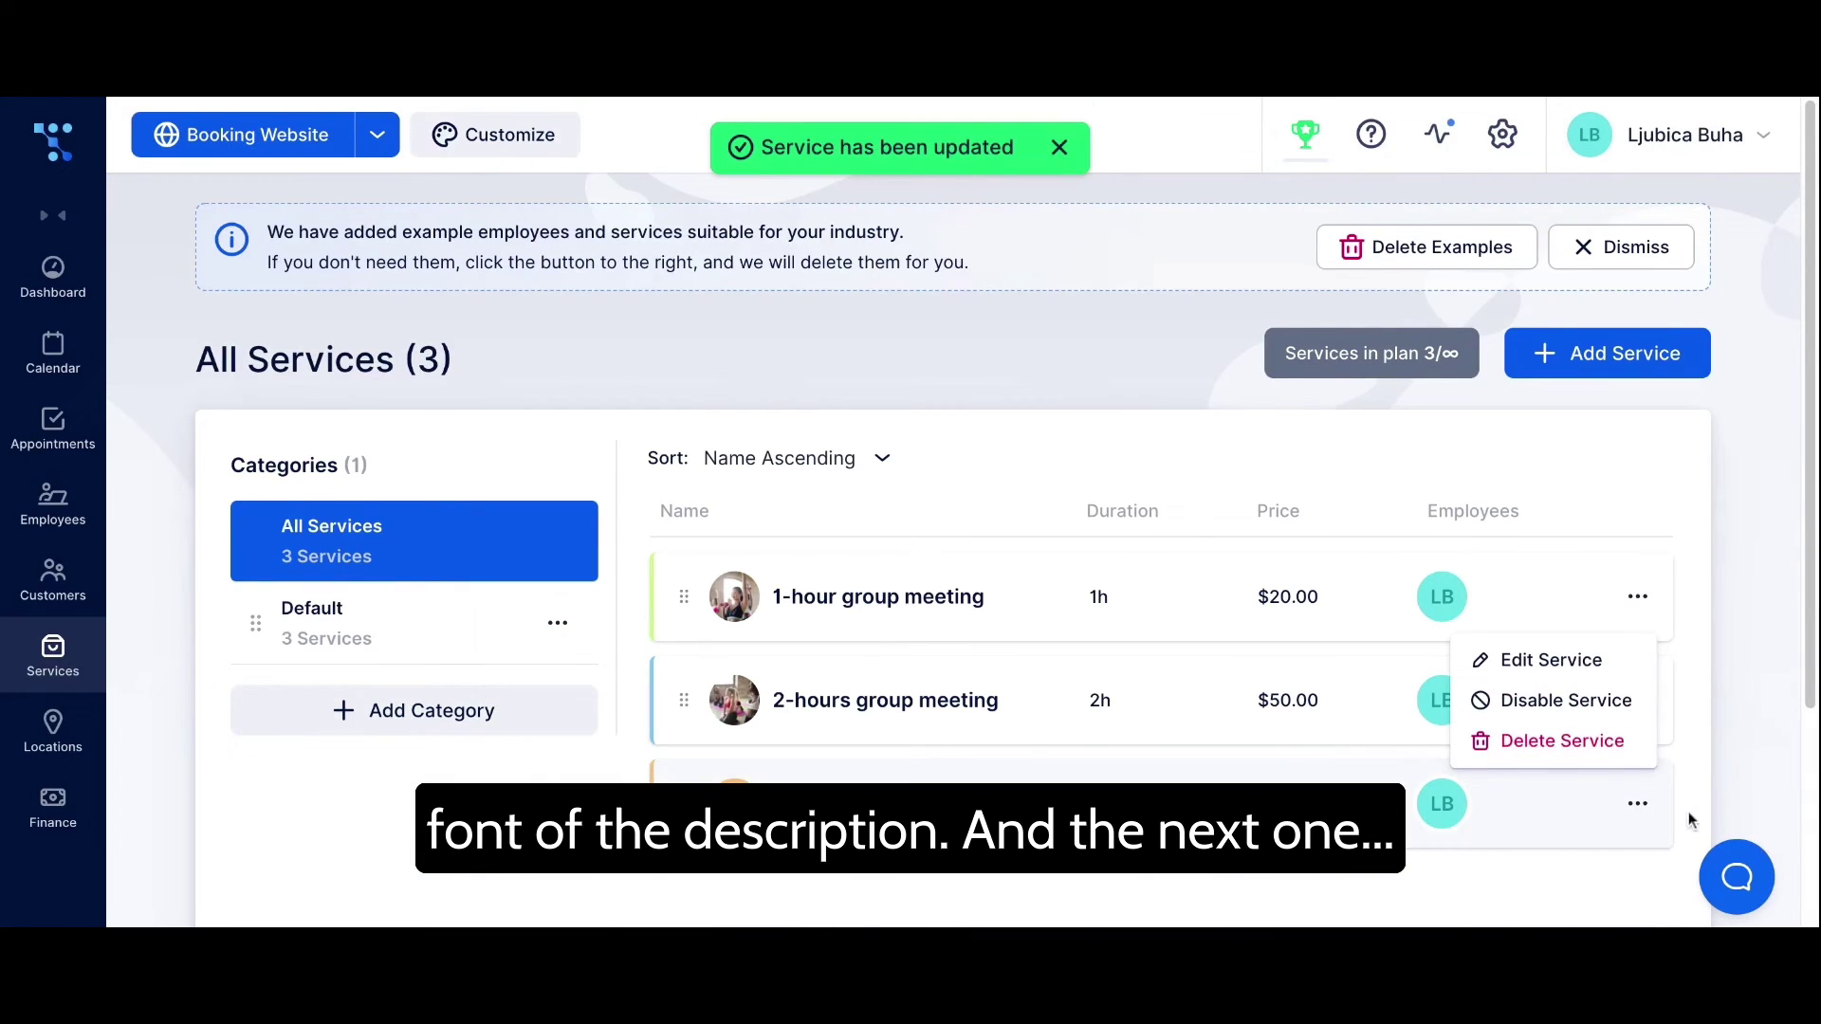
click(1623, 660)
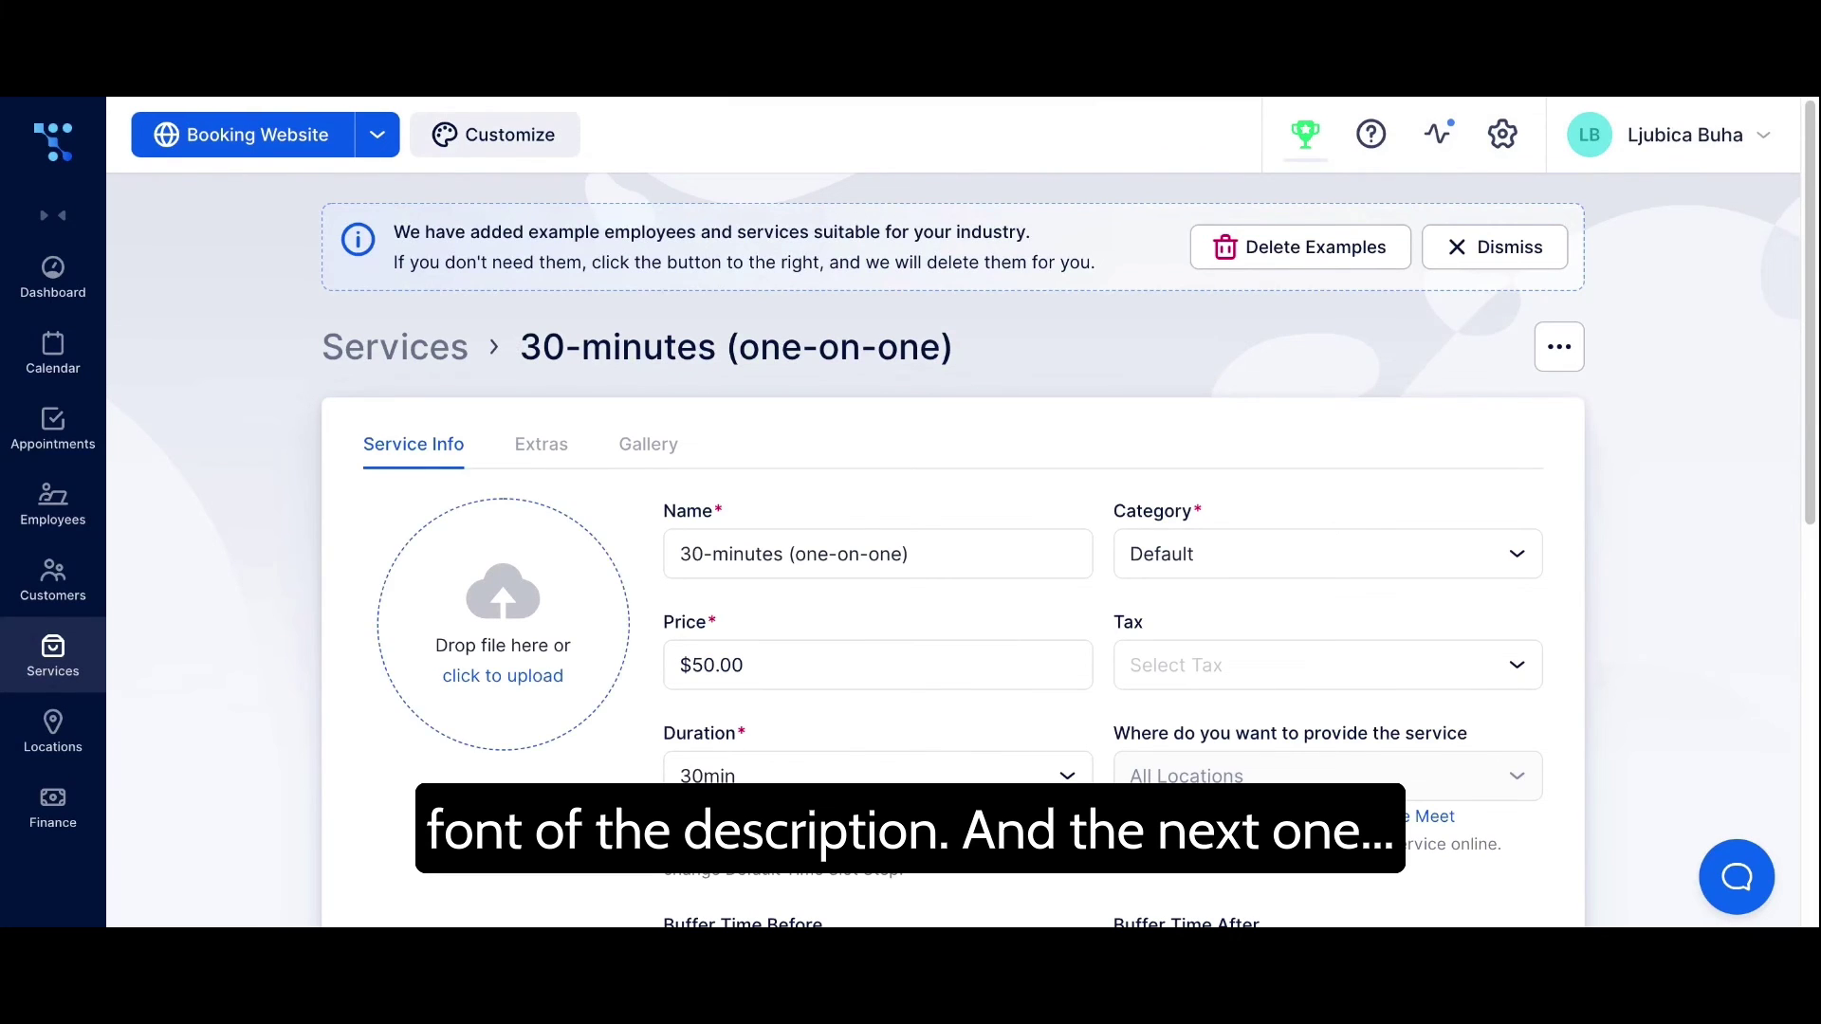
scroll(1254, 703, down, 8)
key(ctrl+a)
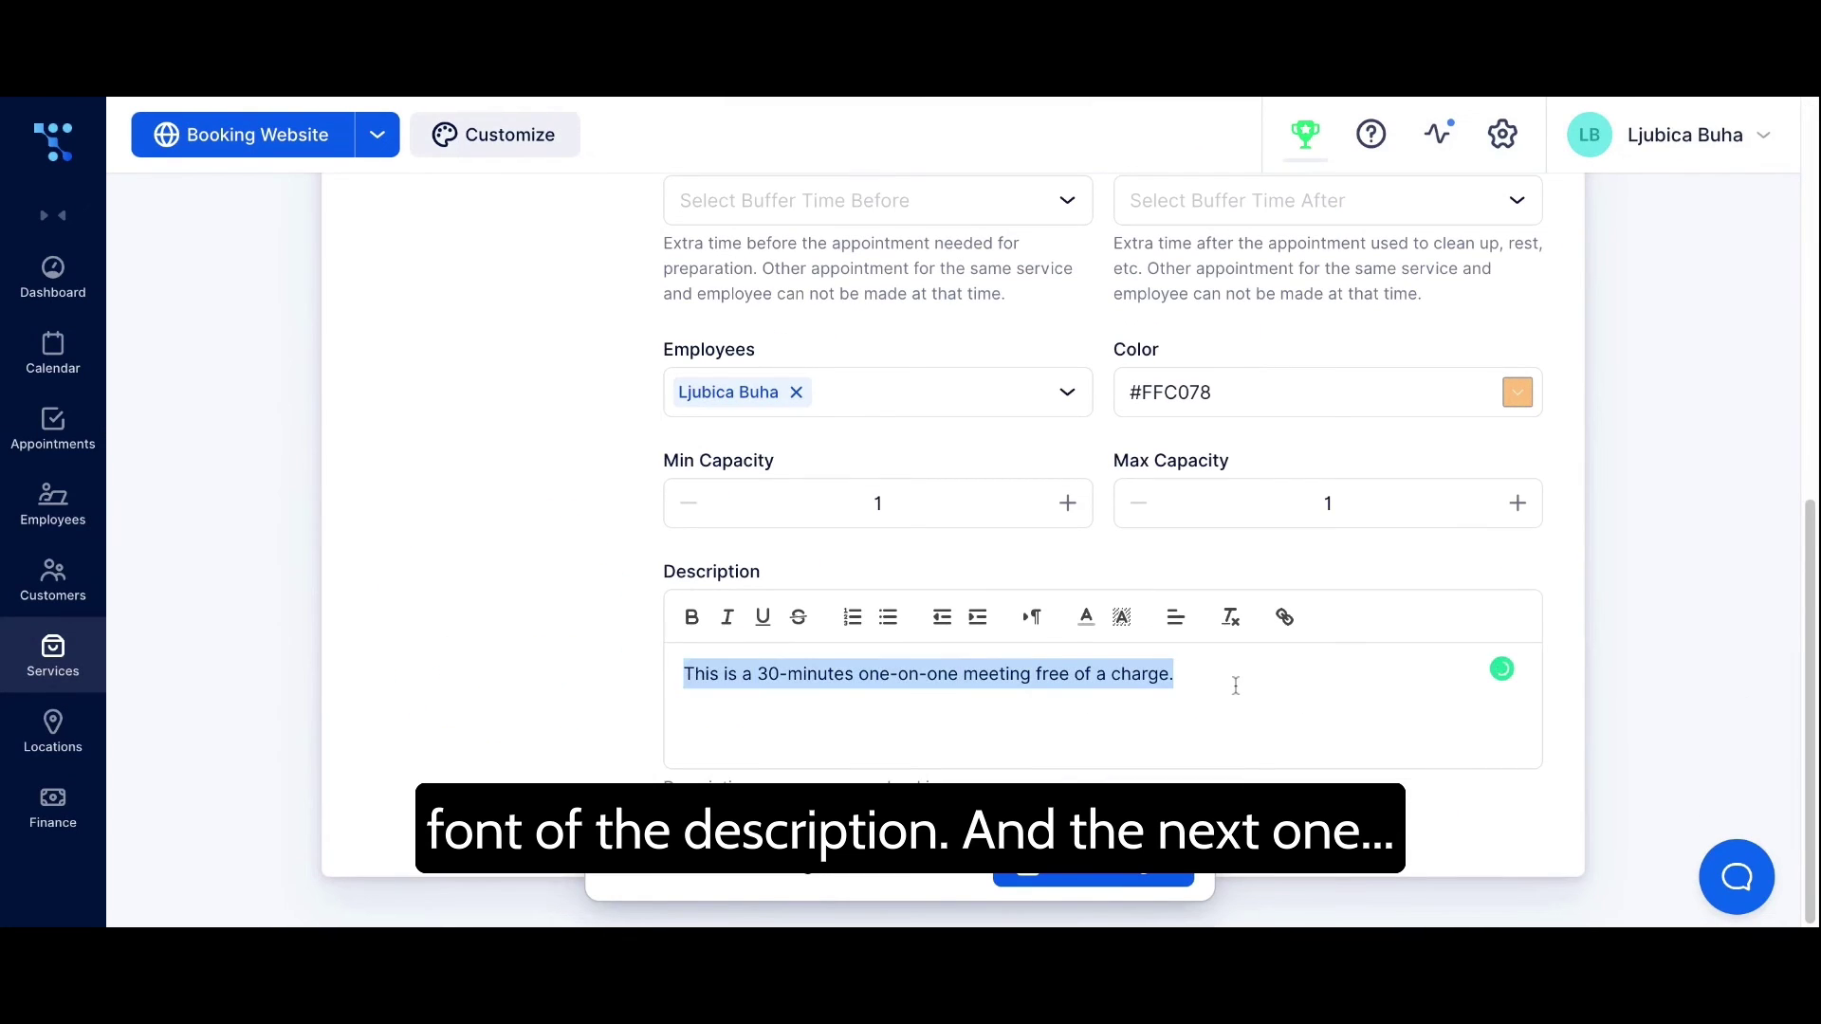
click(1086, 618)
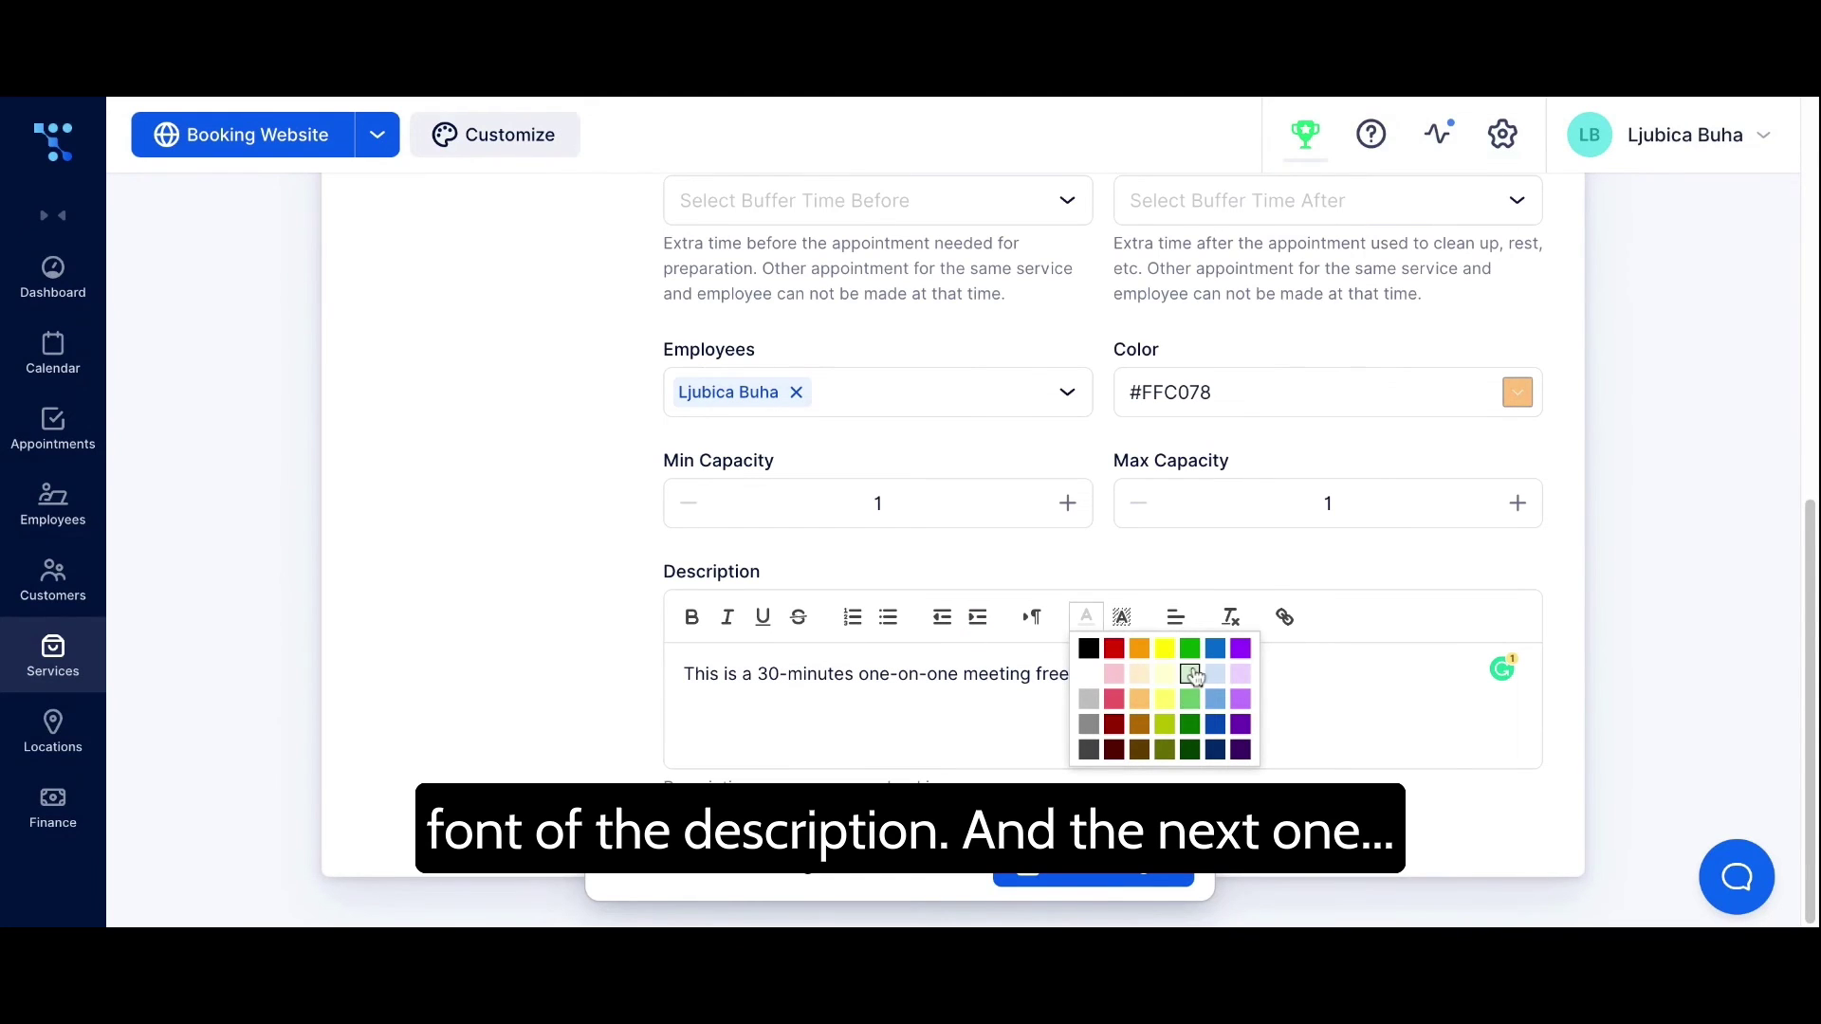
click(1191, 700)
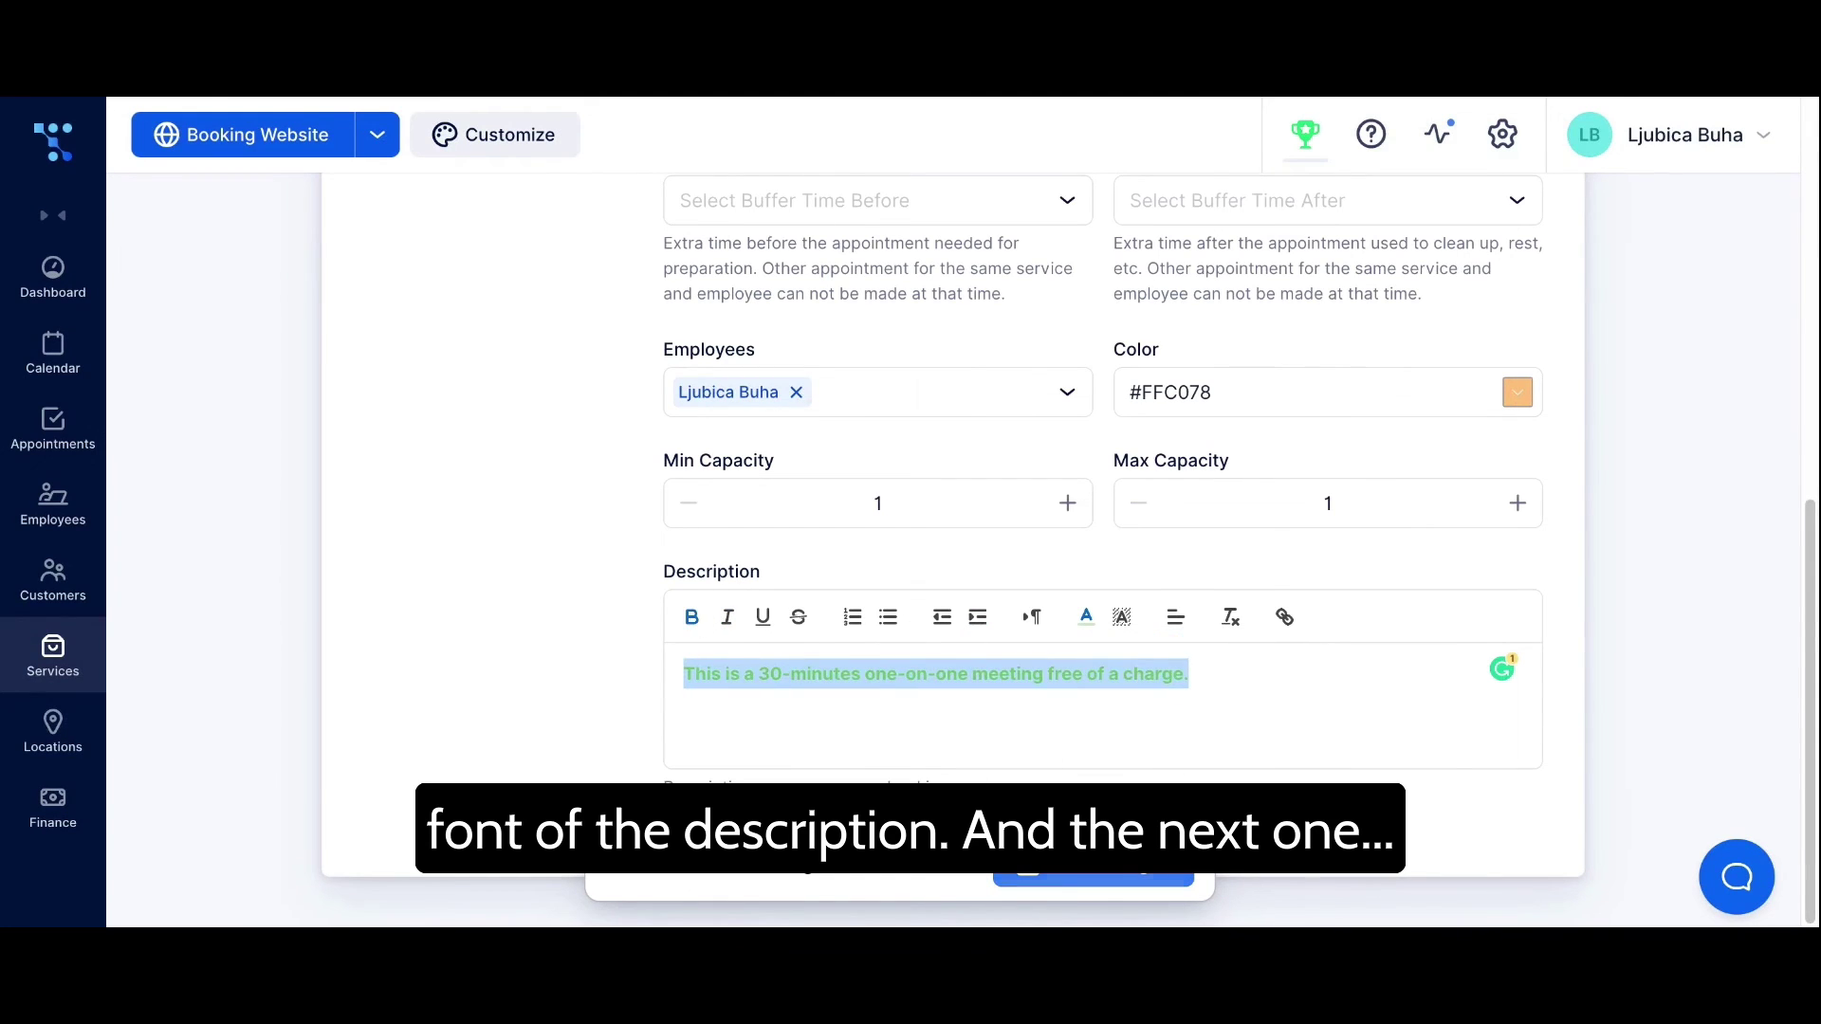
click(1067, 880)
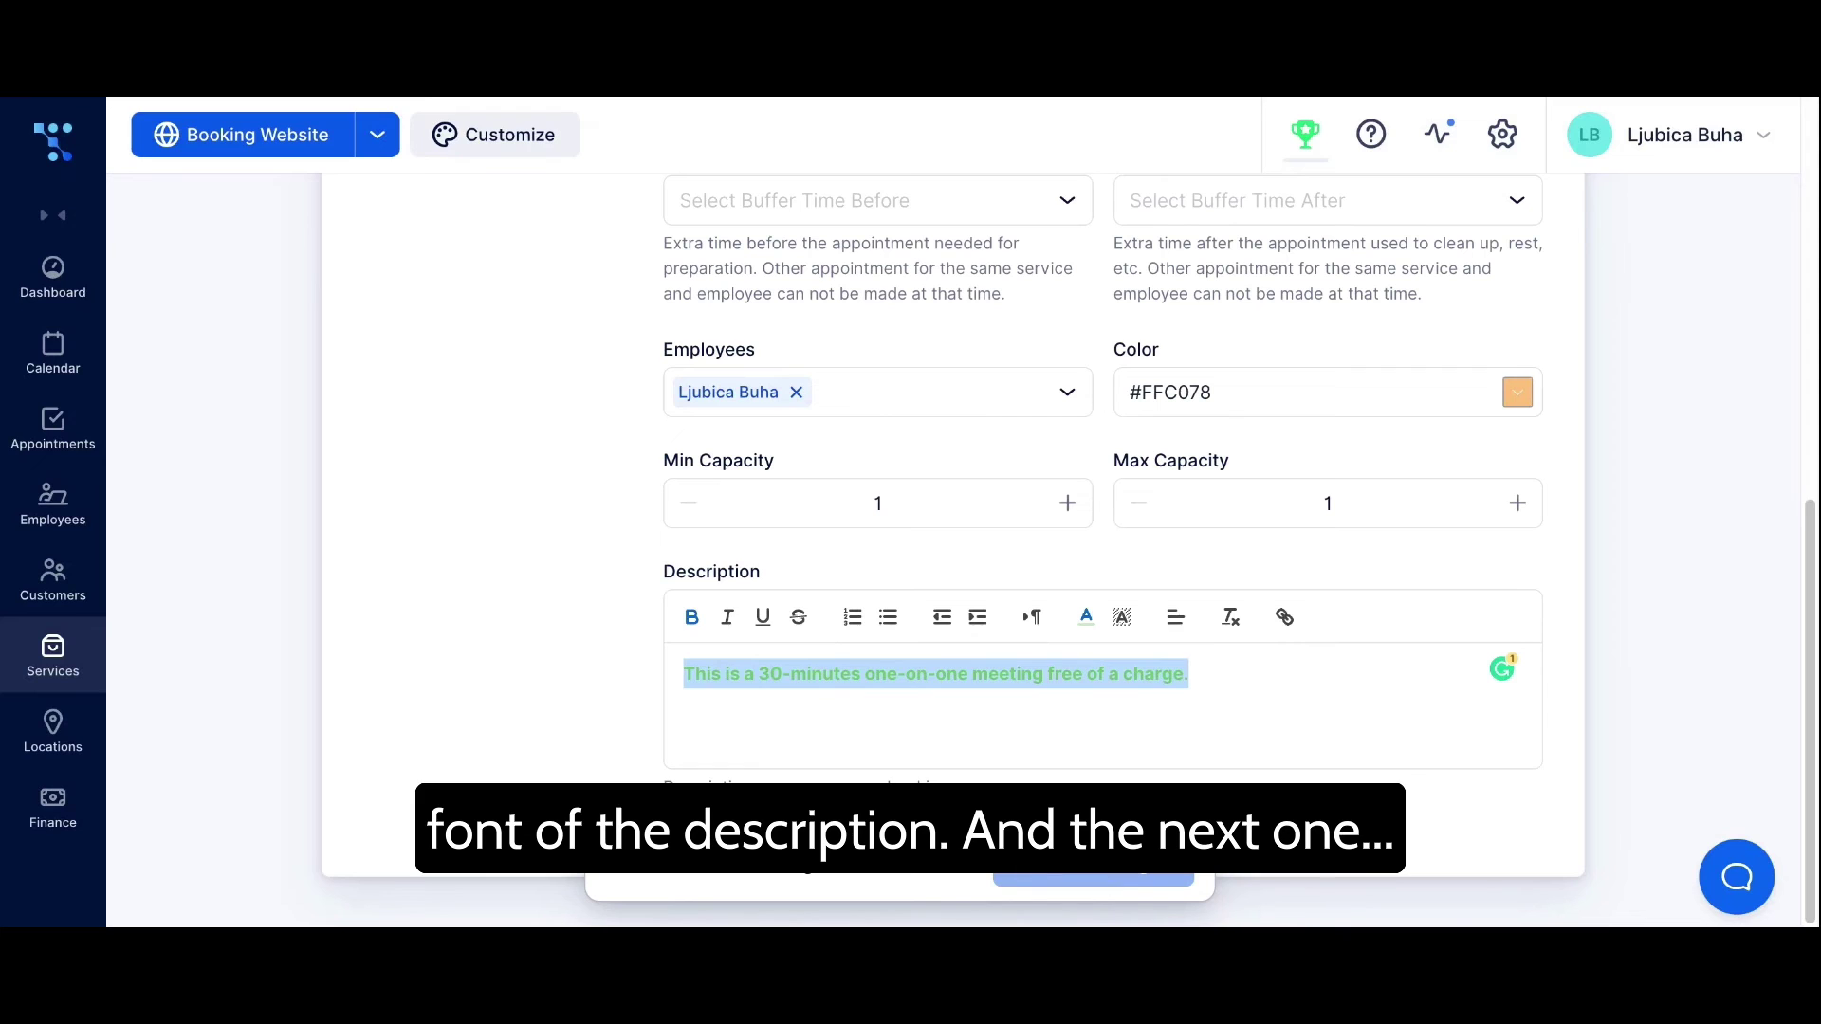